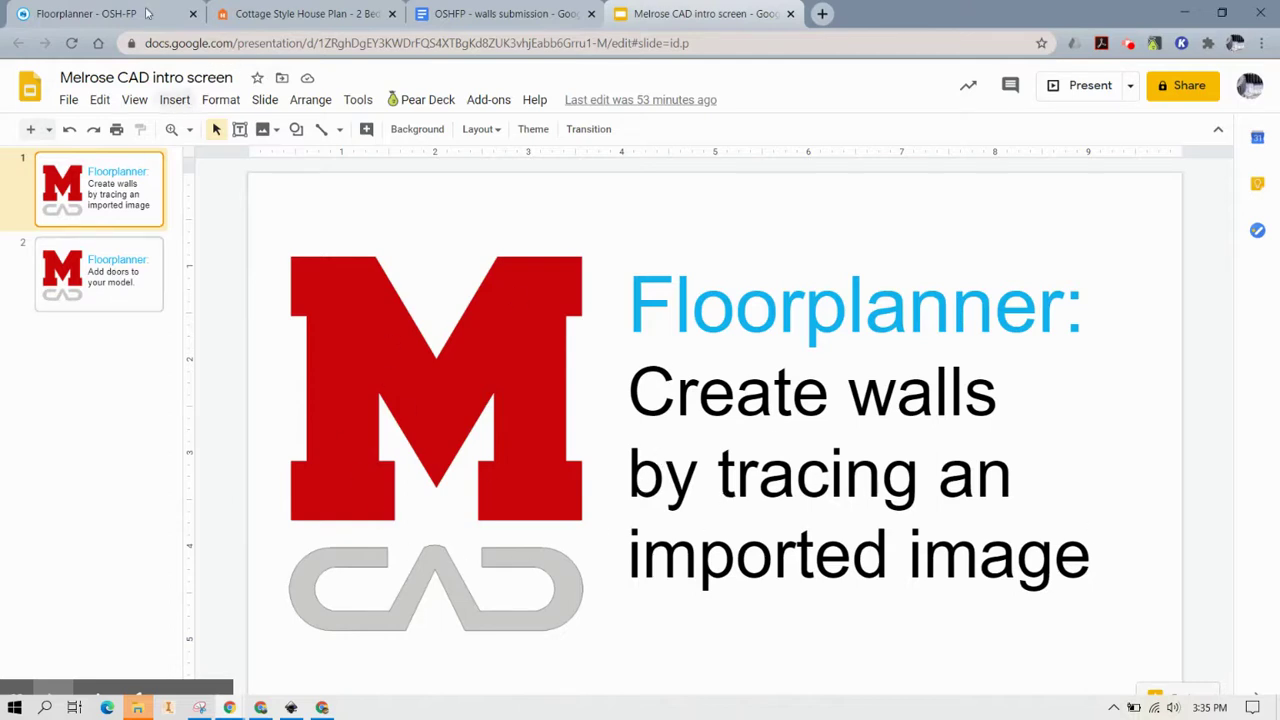
- Leave the tracing-walls intro slide and switch to the Floorplanner browser tab
{"action": "left_click", "coordinate": [107, 14]}
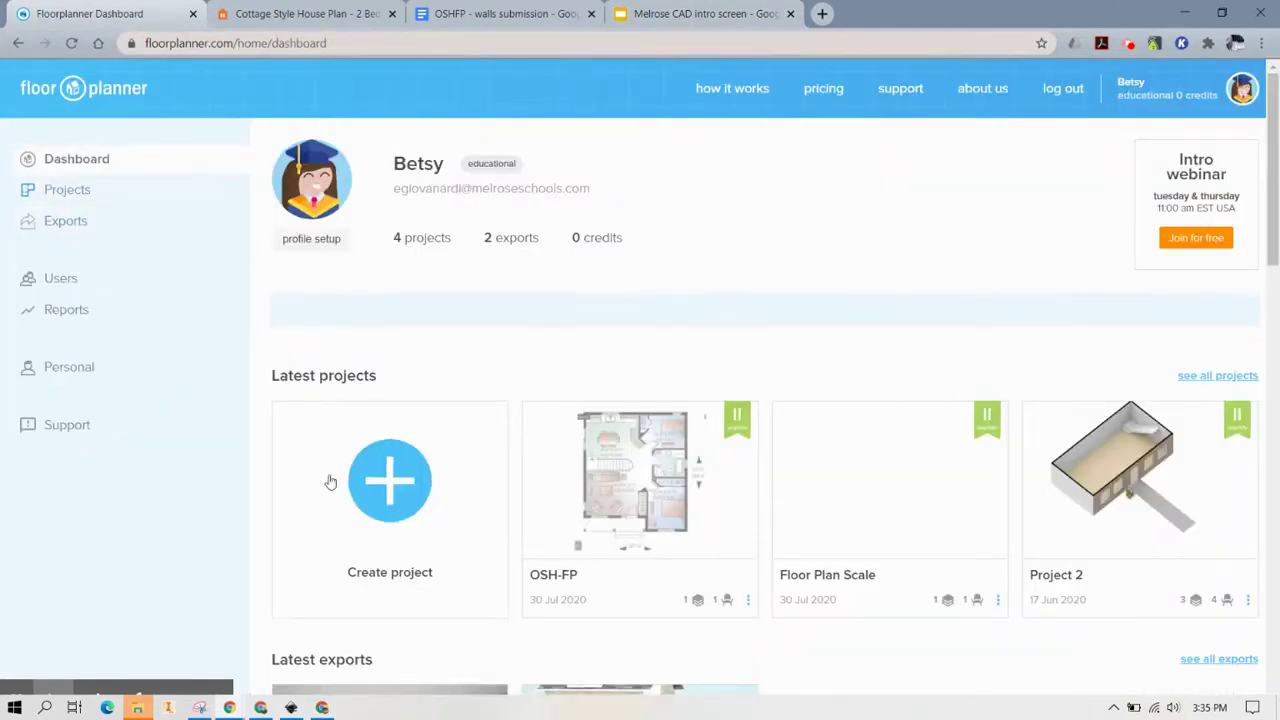
- Open the OSH-FP project card from the Floorplanner dashboard into the editor
{"action": "left_click", "coordinate": [630, 510]}
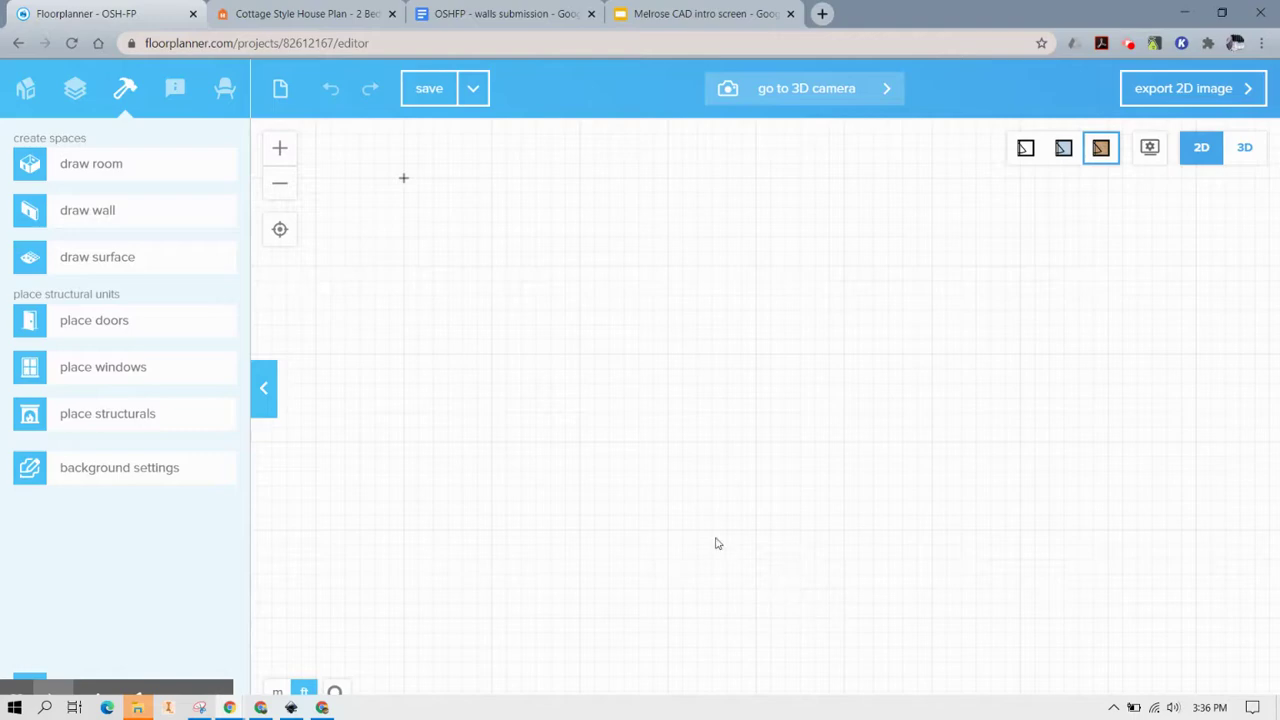
- Look over the project information and the floors and designs list, then return to the building tools
{"action": "left_click", "coordinate": [38, 90]}
{"action": "left_click", "coordinate": [75, 92]}
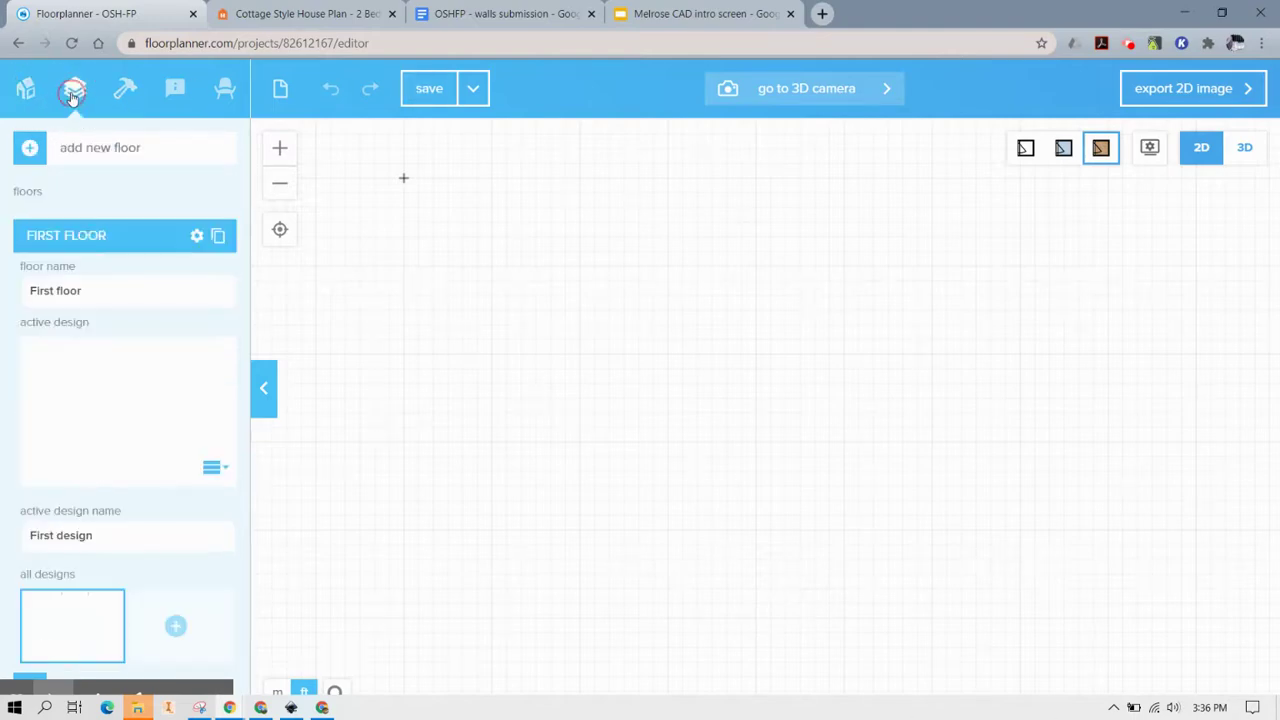
{"action": "left_click", "coordinate": [140, 96]}
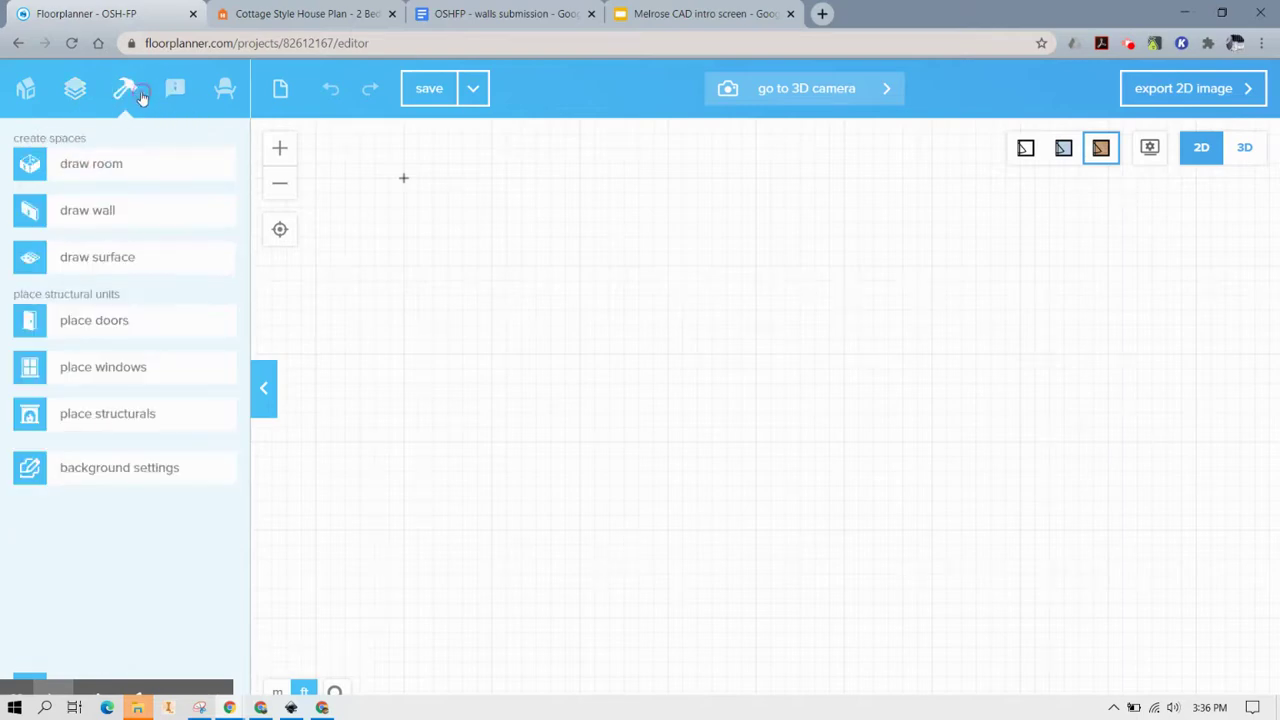
- Pan the FloorPlanScale.JPG backdrop into view and drag it down toward the canvas centre
{"action": "left_click_drag", "start_coordinate": [443, 198], "coordinate": [627, 399]}
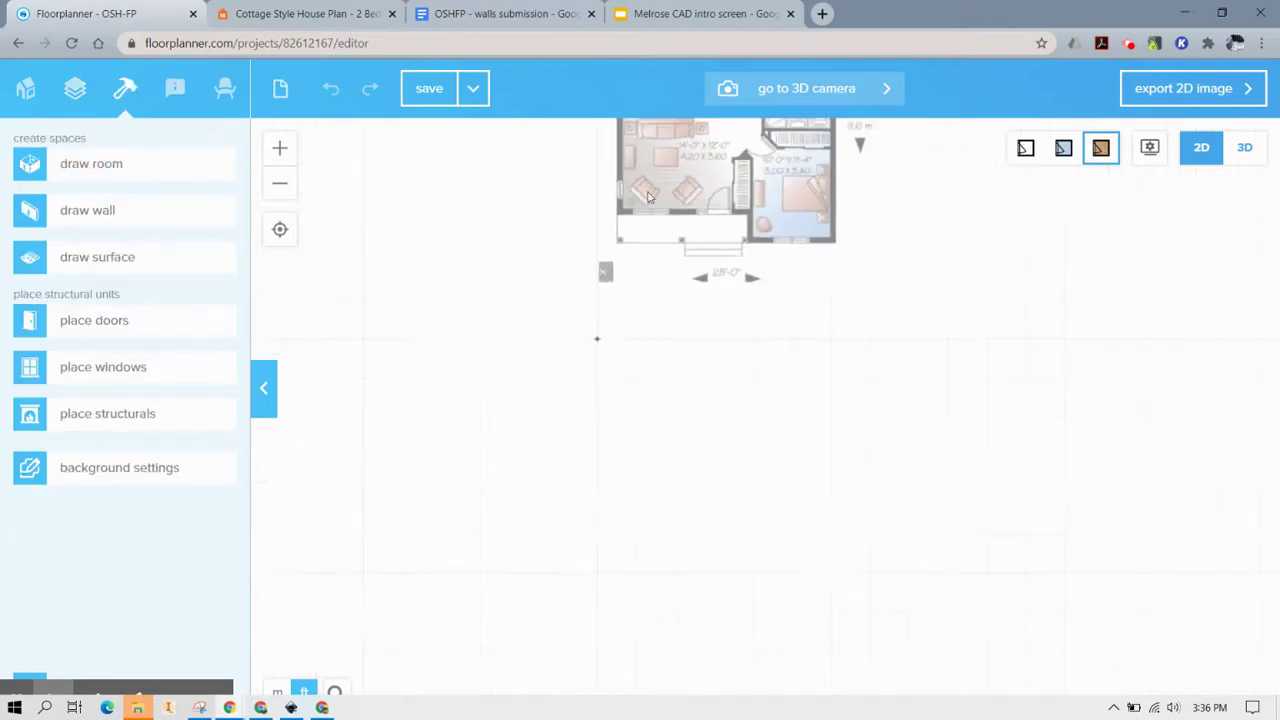
{"action": "left_click_drag", "start_coordinate": [652, 229], "coordinate": [716, 424]}
{"action": "mouse_move", "coordinate": [745, 310]}
{"action": "left_mouse_down"}
{"action": "mouse_move", "coordinate": [763, 329]}
{"action": "mouse_move", "coordinate": [746, 285]}
{"action": "left_mouse_up"}
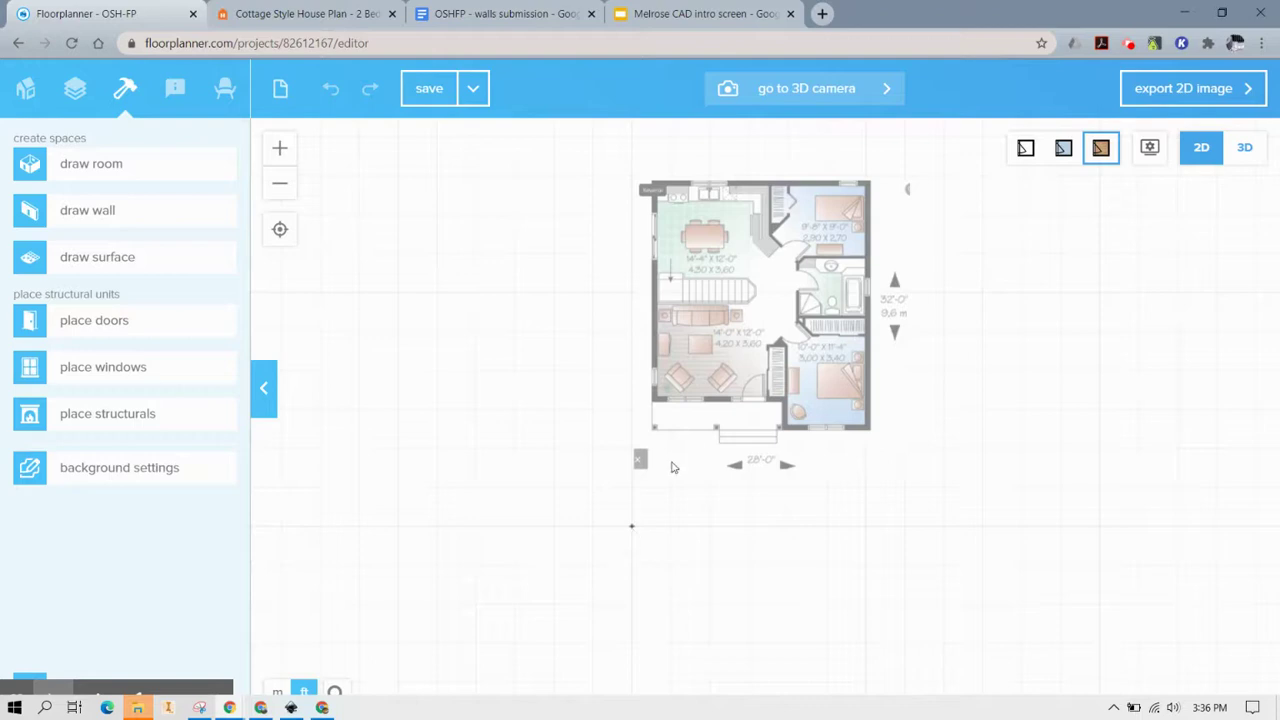
{"action": "left_click", "coordinate": [193, 480]}
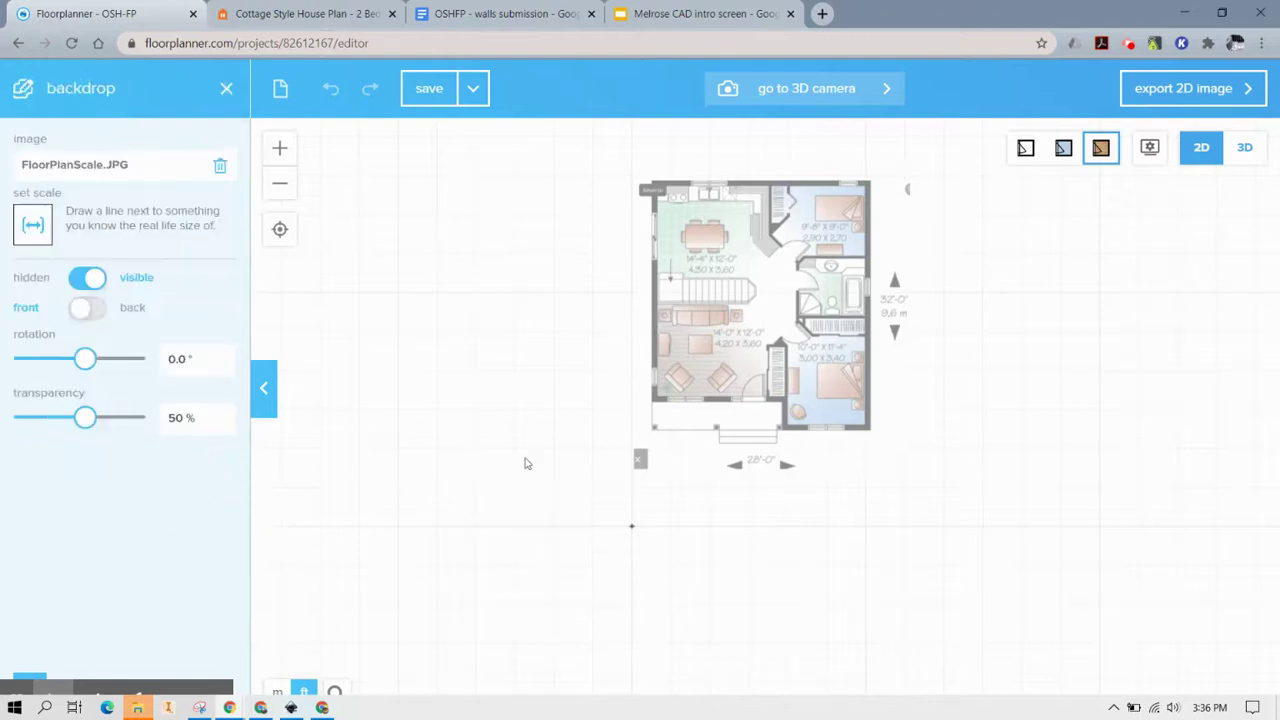
{"action": "left_click_drag", "start_coordinate": [711, 381], "coordinate": [688, 476]}
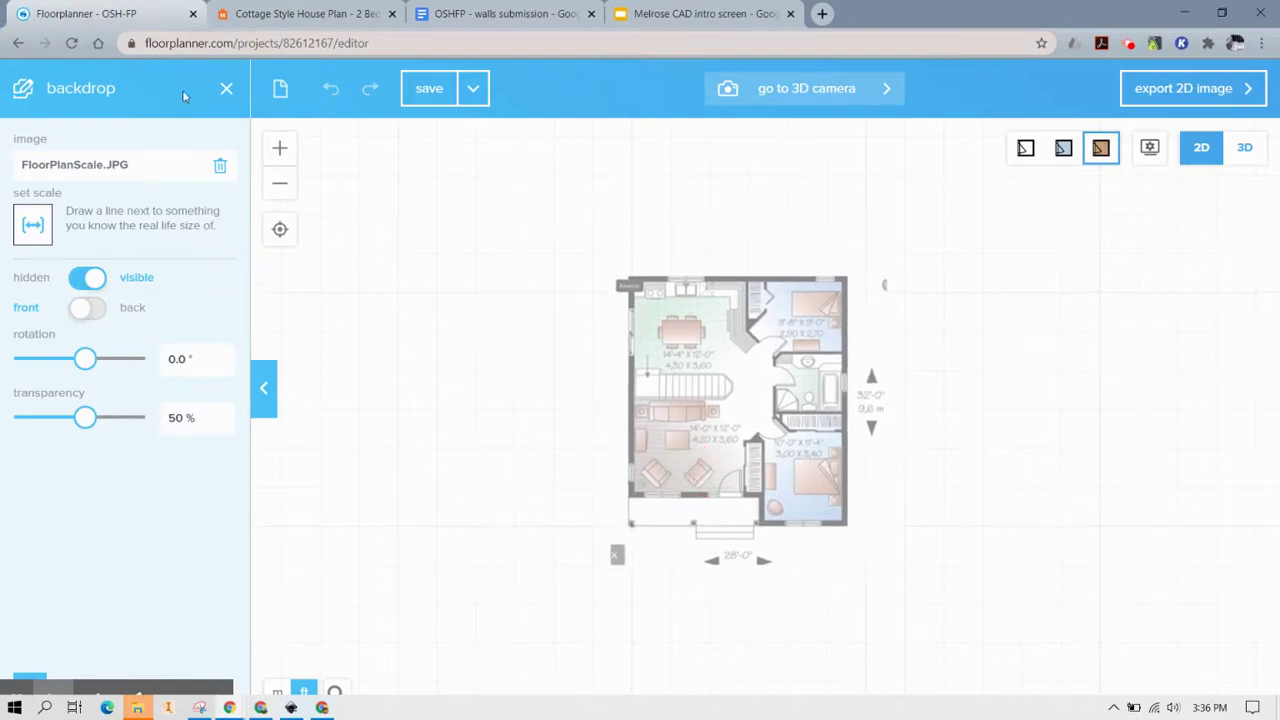
- Set the backdrop rotation to -90°, after first trying 90°, and close its settings
{"action": "left_click", "coordinate": [226, 88]}
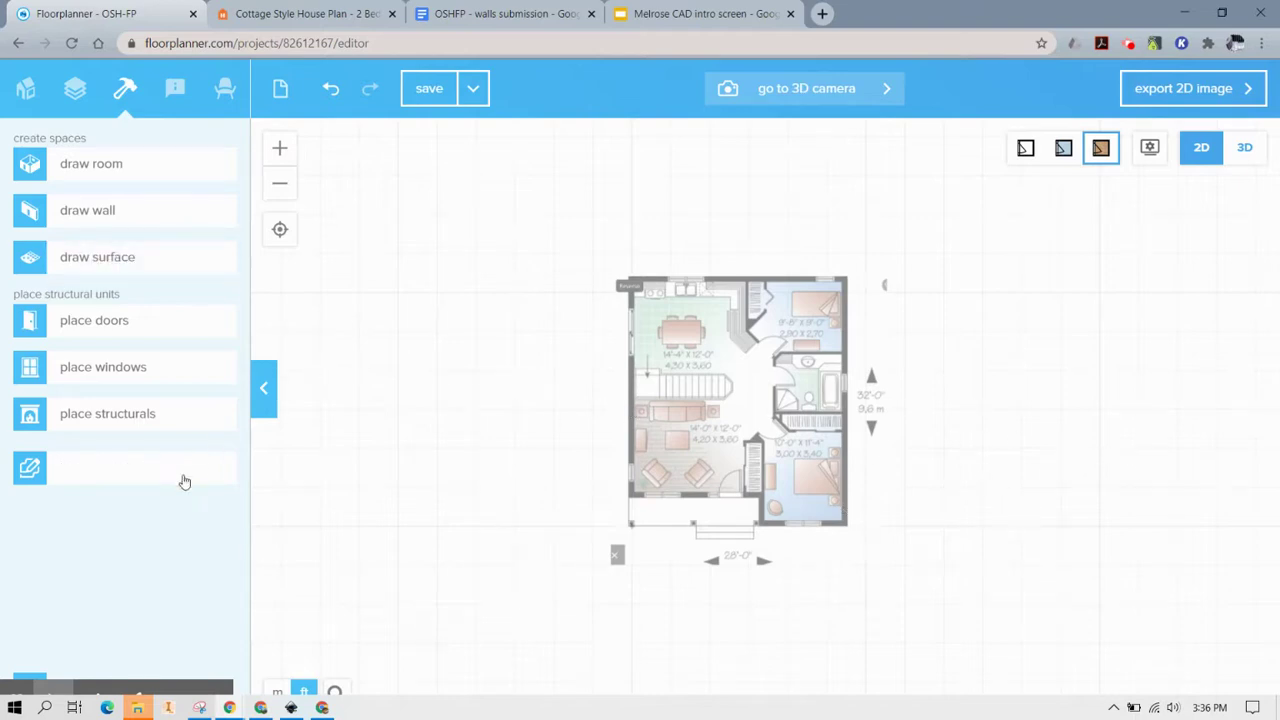
{"action": "left_click", "coordinate": [184, 481]}
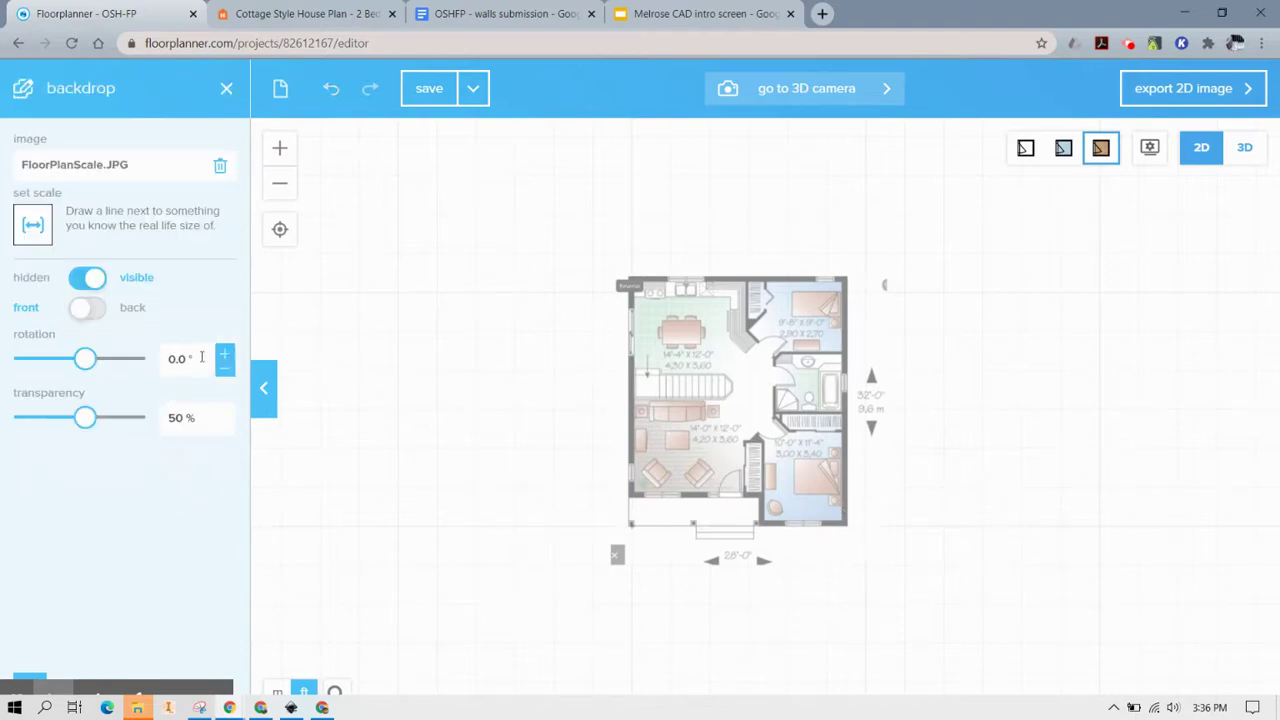
{"action": "left_click", "coordinate": [201, 357]}
{"action": "type", "text": "90"}
{"action": "key", "text": "Return"}
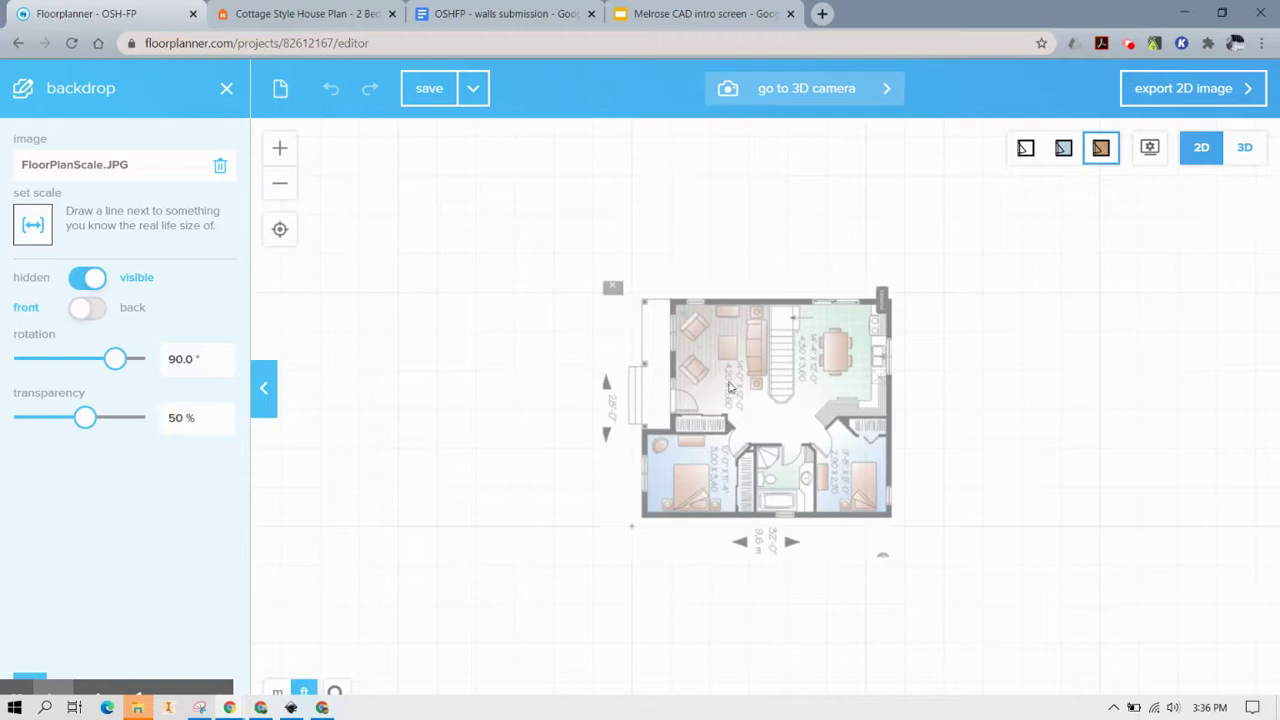
{"action": "left_click_drag", "start_coordinate": [201, 364], "coordinate": [155, 361]}
{"action": "key", "text": "BackSpace"}
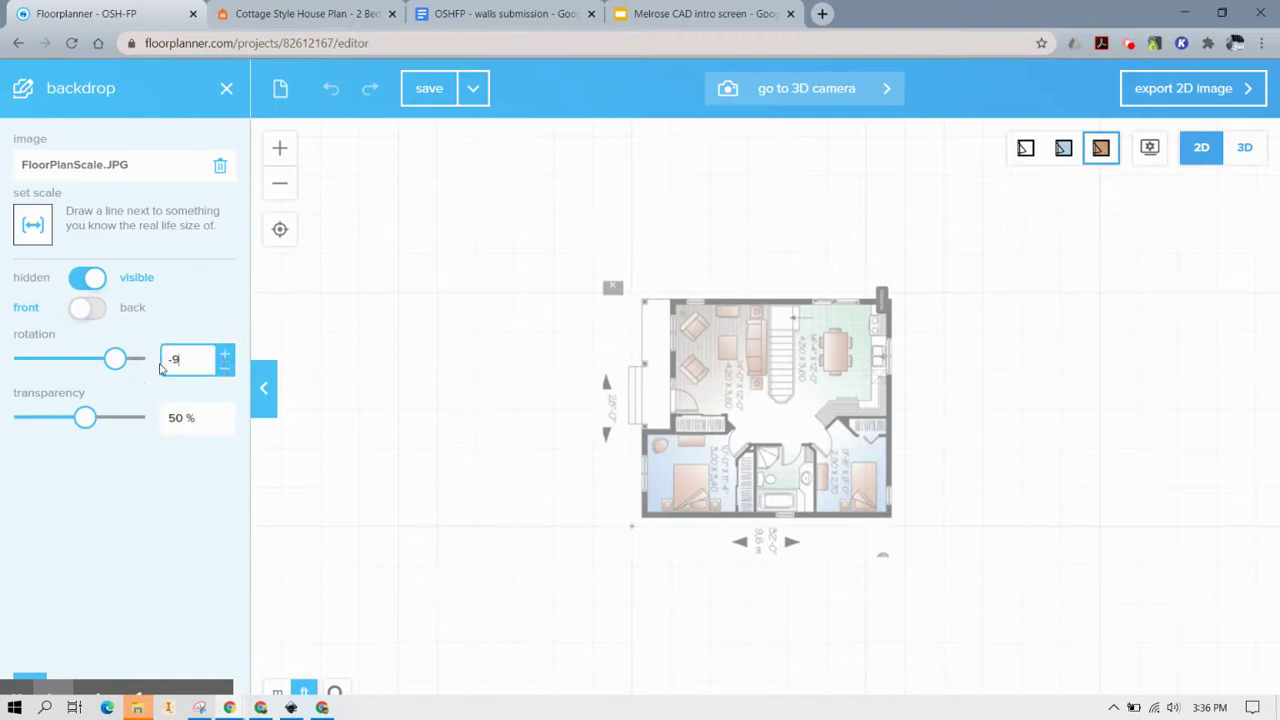
{"action": "type", "text": "-90"}
{"action": "key", "text": "Return"}
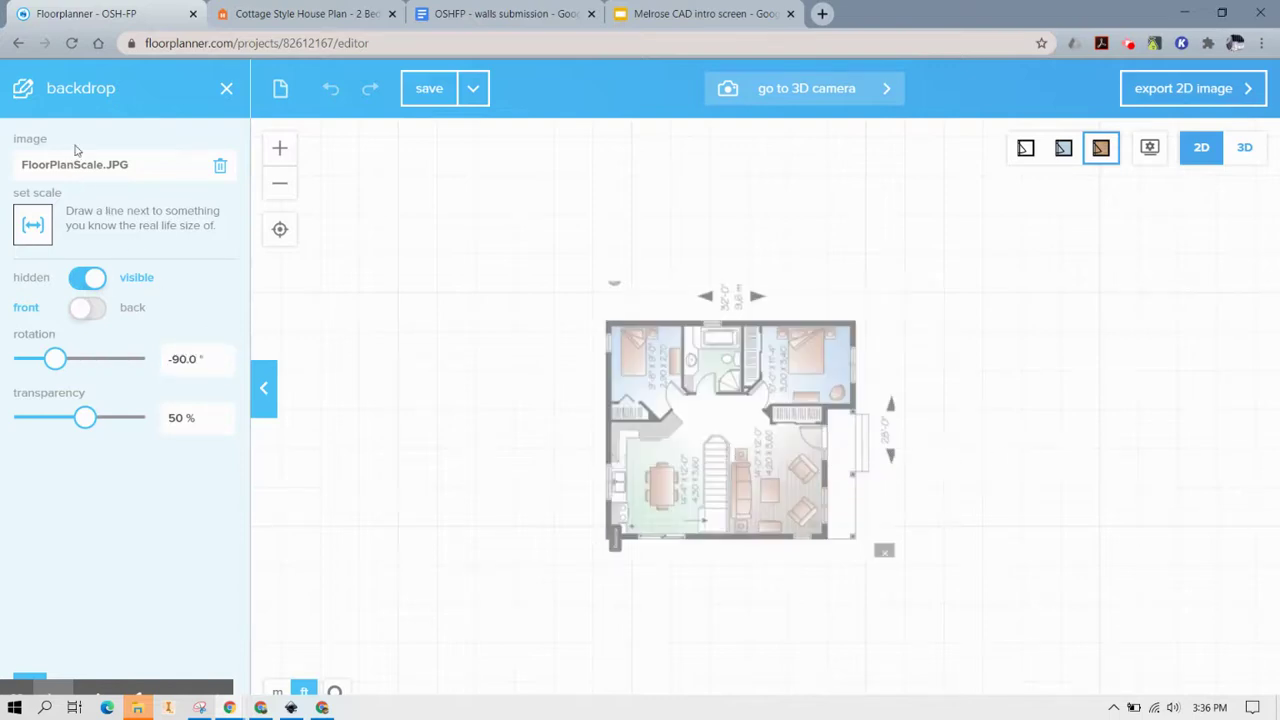
{"action": "left_click", "coordinate": [226, 88]}
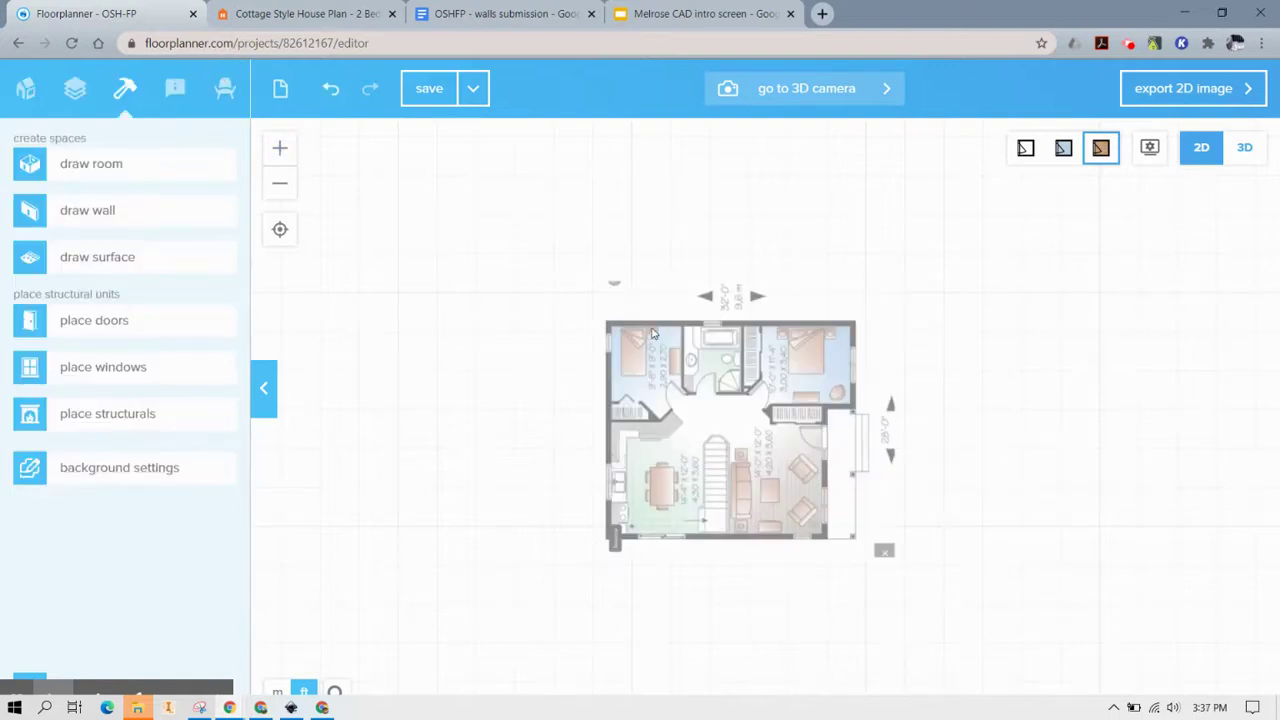
- Zoom in and pick the dimension tool, abandoning a short stray dimension at the wall corner
{"action": "scroll", "coordinate": [652, 333], "scroll_direction": "up", "scroll_amount": 3}
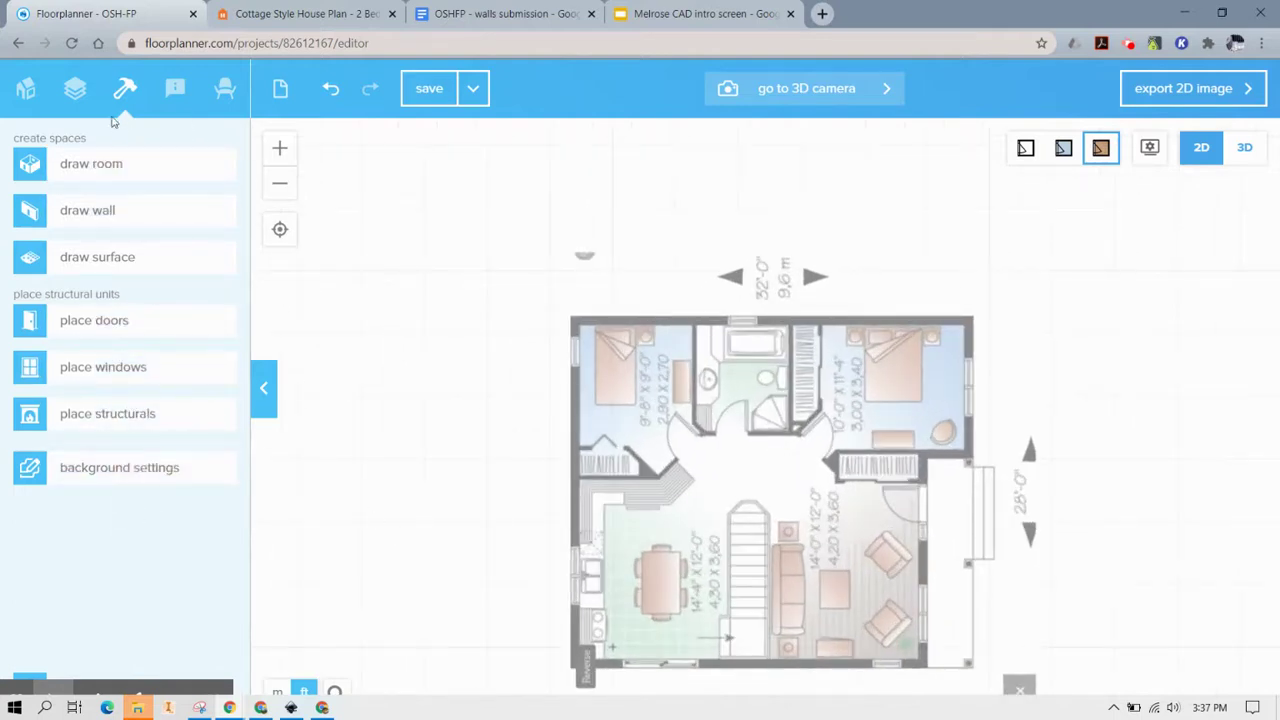
{"action": "left_click", "coordinate": [173, 90]}
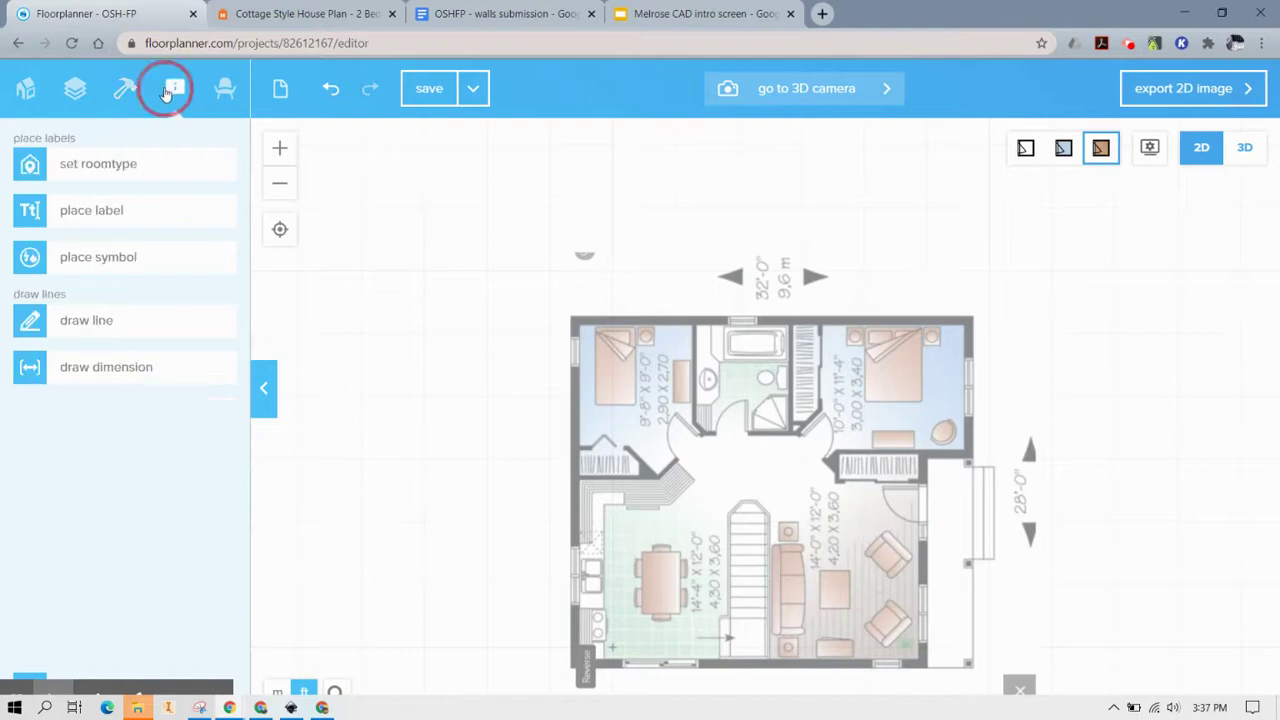
{"action": "left_click", "coordinate": [183, 374]}
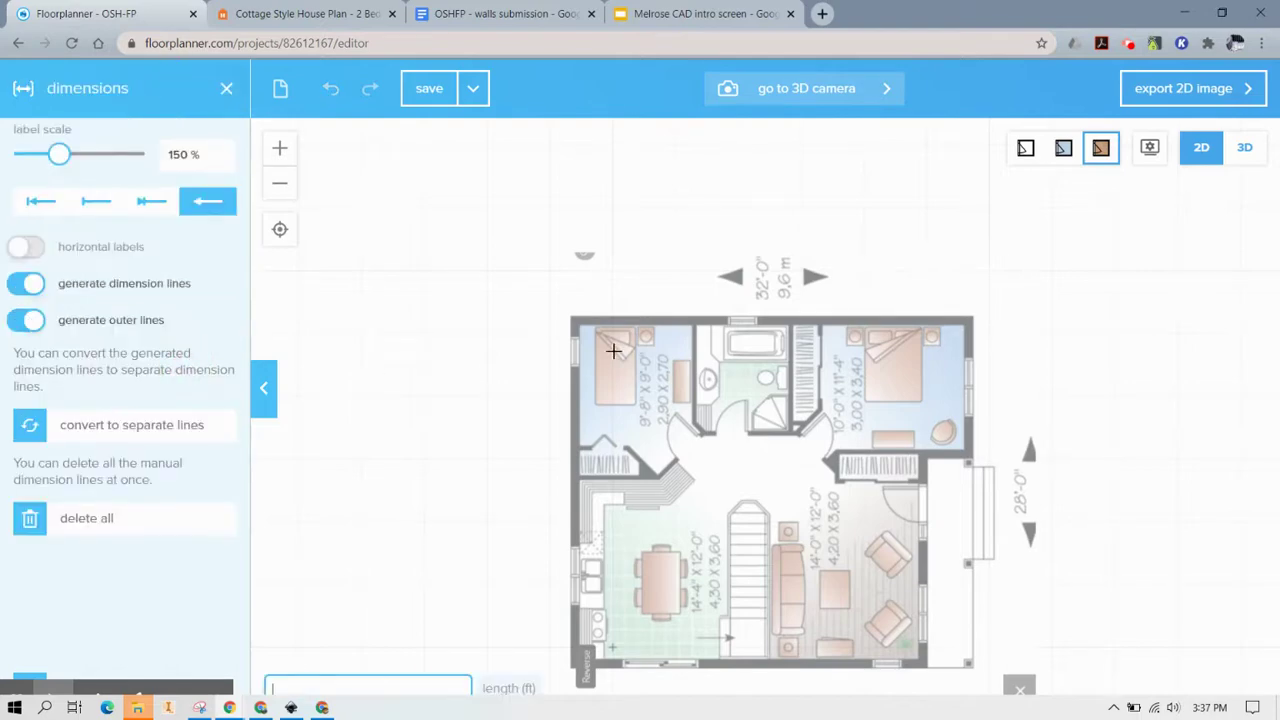
{"action": "scroll", "coordinate": [580, 325], "scroll_direction": "up", "scroll_amount": 2}
{"action": "scroll", "coordinate": [579, 323], "scroll_direction": "up", "scroll_amount": 1}
{"action": "left_click_drag", "start_coordinate": [579, 322], "coordinate": [599, 301]}
{"action": "key", "text": "Return"}
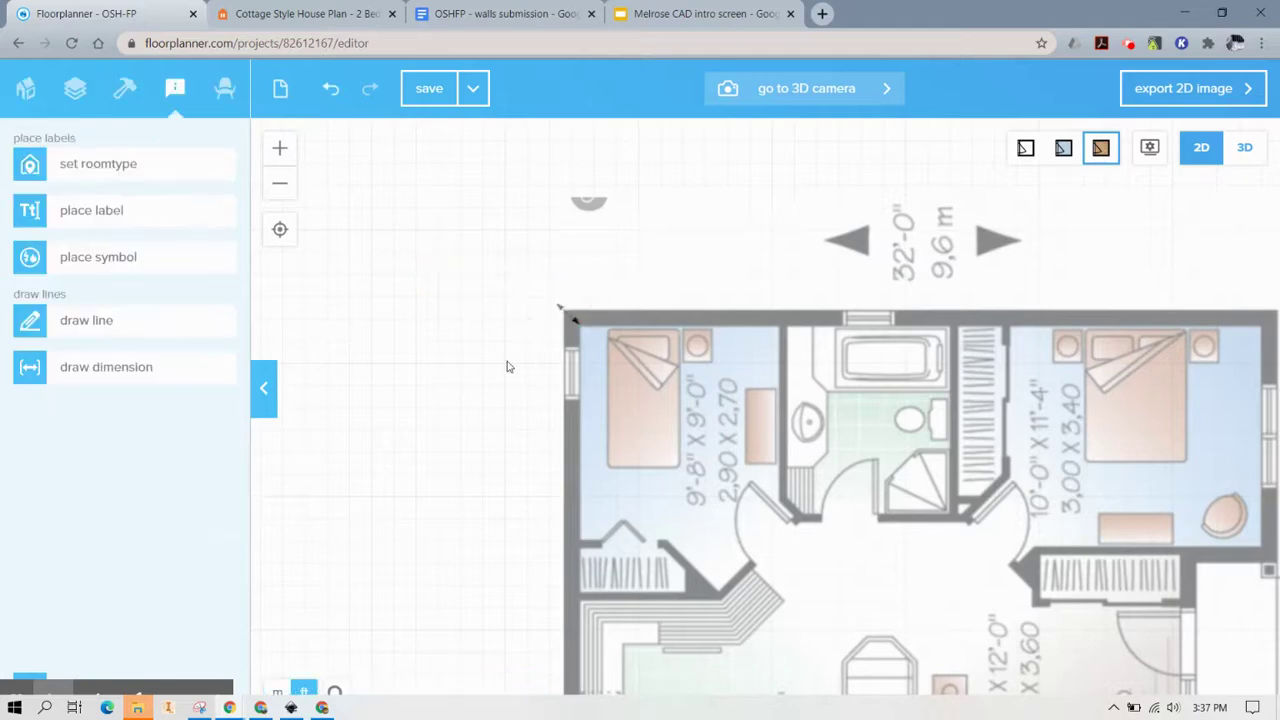
{"action": "left_click", "coordinate": [571, 316]}
{"action": "key", "text": "Escape"}
- Dimension the top exterior wall corner to corner, measuring 32' 3/4"
{"action": "left_click", "coordinate": [129, 366]}
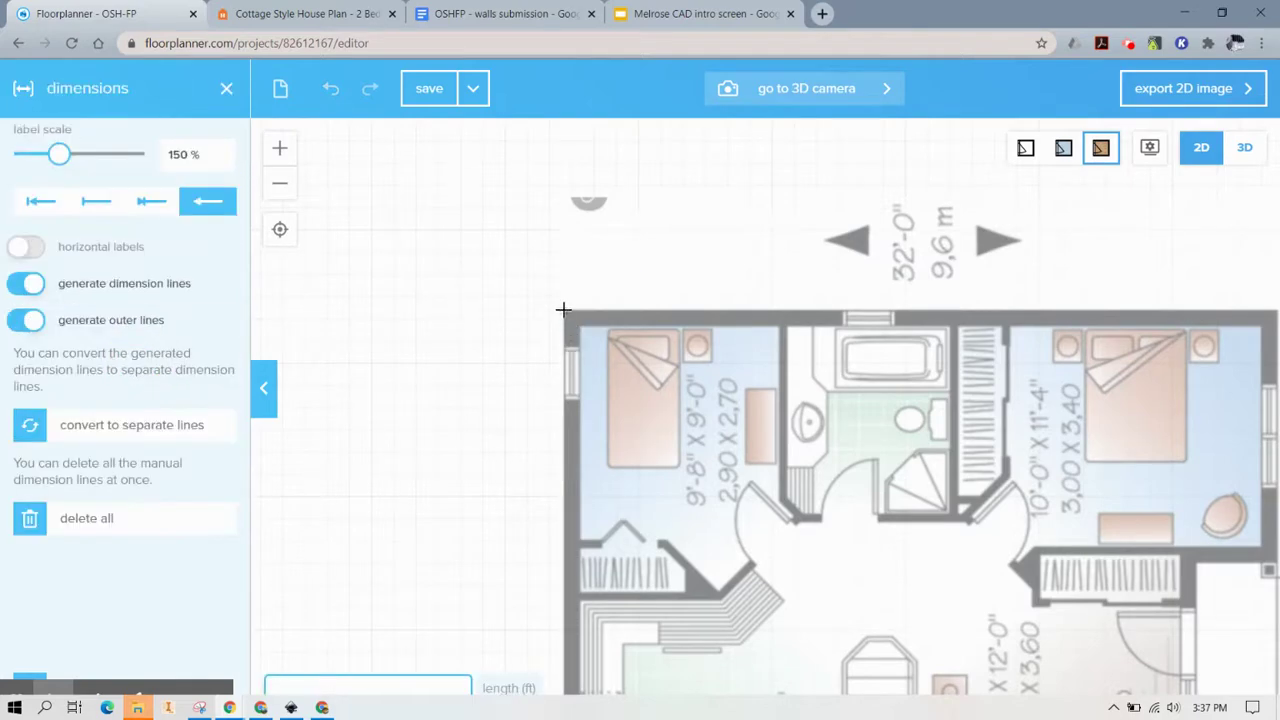
{"action": "scroll", "coordinate": [562, 310], "scroll_direction": "up", "scroll_amount": 2}
{"action": "left_click", "coordinate": [563, 311]}
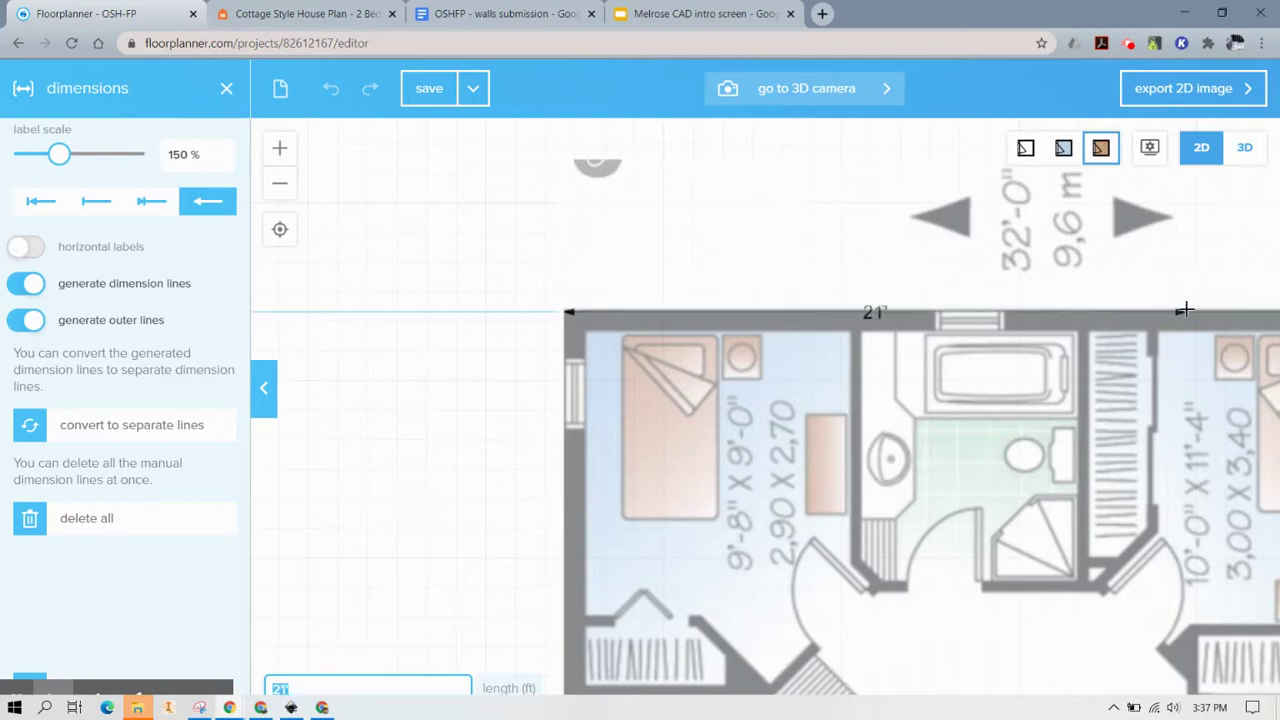
{"action": "left_click", "coordinate": [1218, 307]}
{"action": "right_click_drag", "start_coordinate": [1218, 307], "coordinate": [727, 317]}
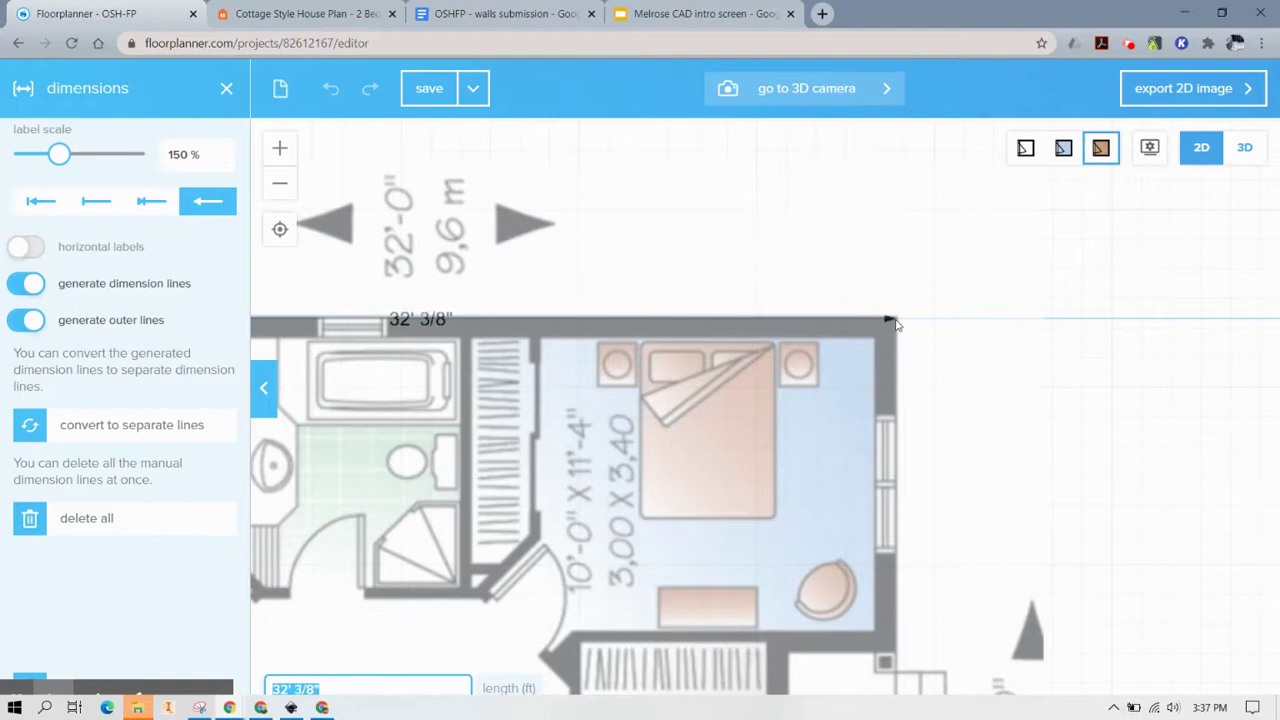
{"action": "scroll", "coordinate": [896, 323], "scroll_direction": "up", "scroll_amount": 2}
{"action": "scroll", "coordinate": [896, 323], "scroll_direction": "up", "scroll_amount": 1}
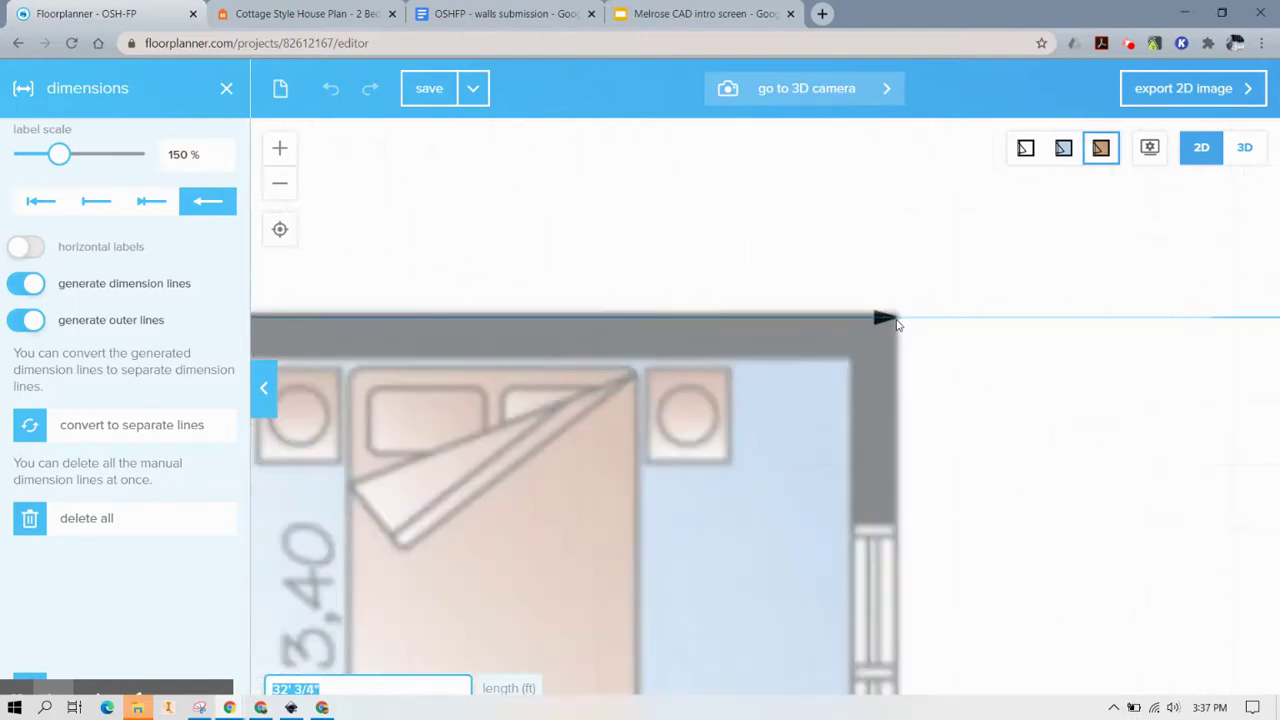
{"action": "left_click", "coordinate": [887, 318]}
- Delete a stray bedroom dimension and shift the plan to review the top wall
{"action": "scroll", "coordinate": [832, 300], "scroll_direction": "down", "scroll_amount": 1}
{"action": "scroll", "coordinate": [540, 344], "scroll_direction": "down", "scroll_amount": 2}
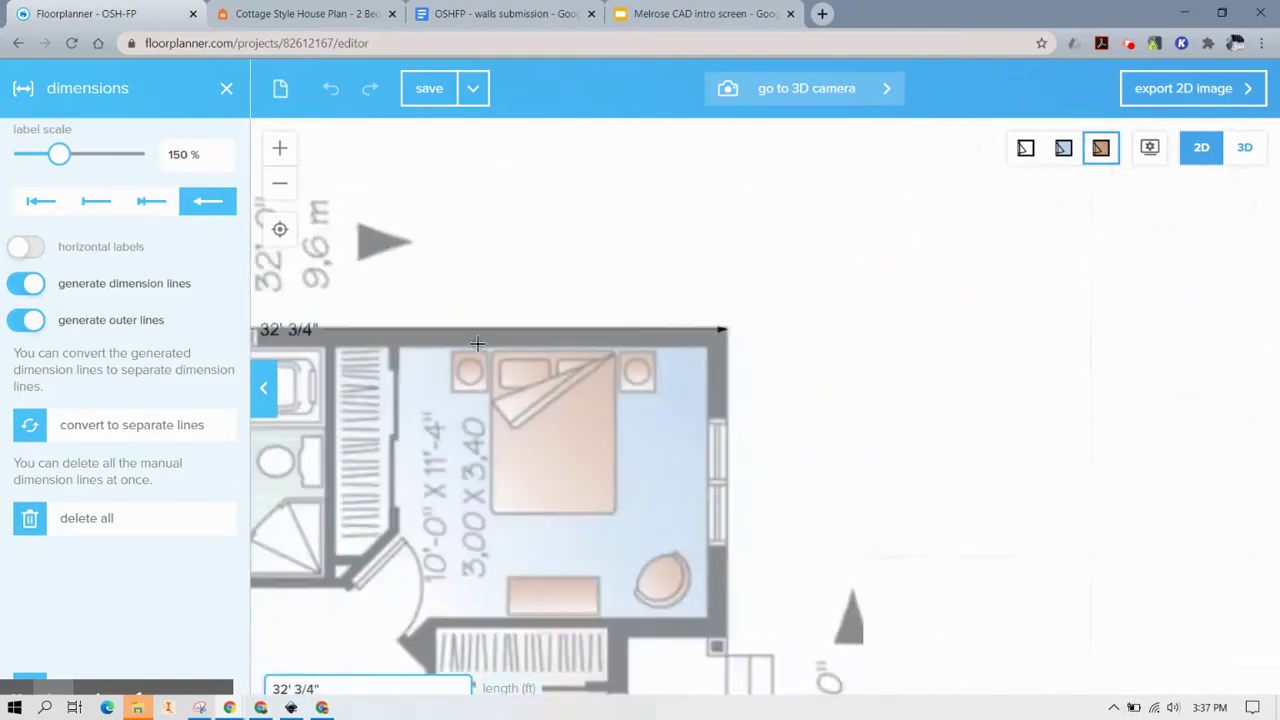
{"action": "left_click_drag", "start_coordinate": [480, 346], "coordinate": [673, 397]}
{"action": "left_click", "coordinate": [563, 372]}
{"action": "key", "text": "Delete"}
{"action": "left_click_drag", "start_coordinate": [572, 294], "coordinate": [842, 291]}
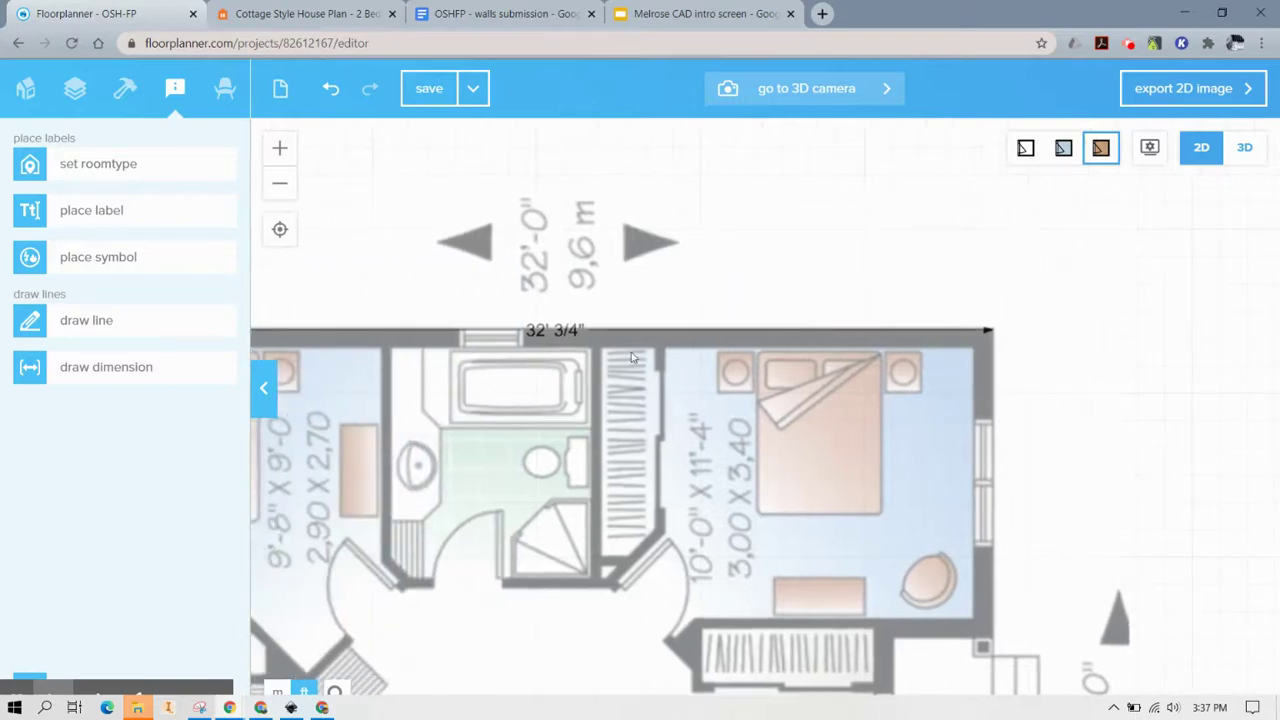
- Pan over the lower rooms, select then deselect the 32' 3/4" dimension, and return to the construction tools
{"action": "left_click_drag", "start_coordinate": [397, 320], "coordinate": [505, 246]}
{"action": "left_click_drag", "start_coordinate": [705, 395], "coordinate": [711, 314]}
{"action": "scroll", "coordinate": [900, 410], "scroll_direction": "down", "scroll_amount": 1}
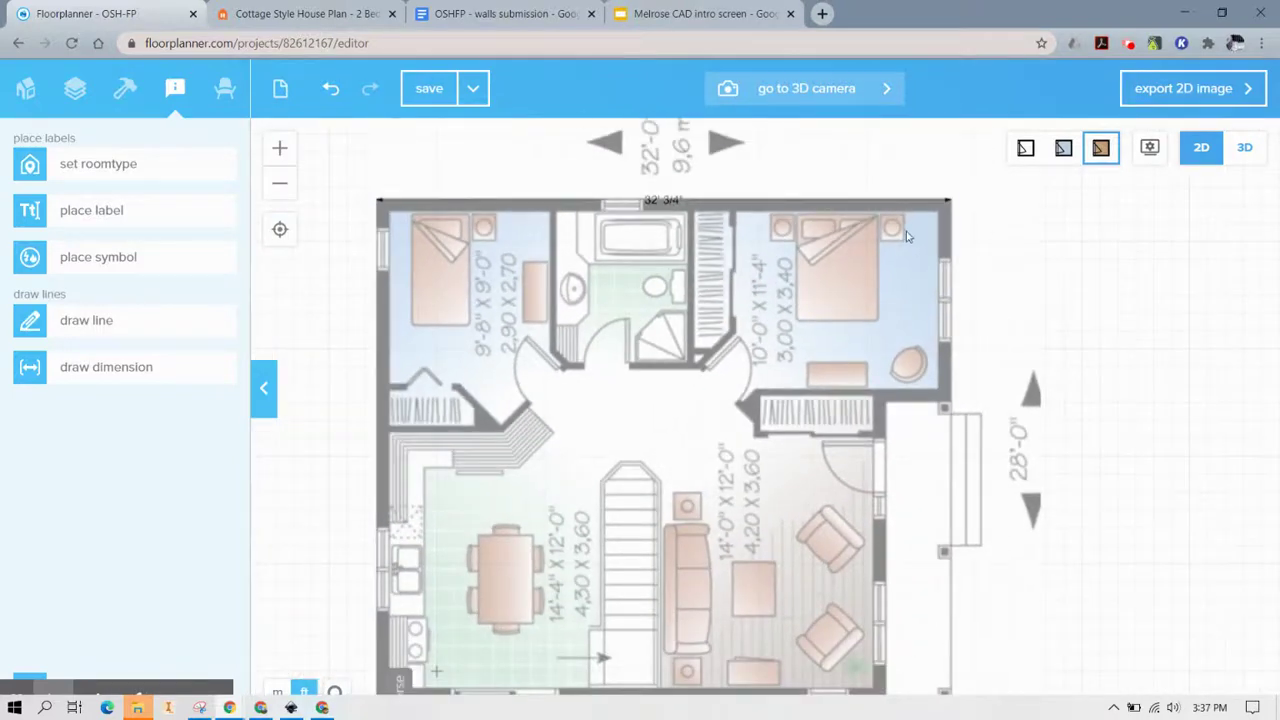
{"action": "scroll", "coordinate": [900, 420], "scroll_direction": "down", "scroll_amount": 1}
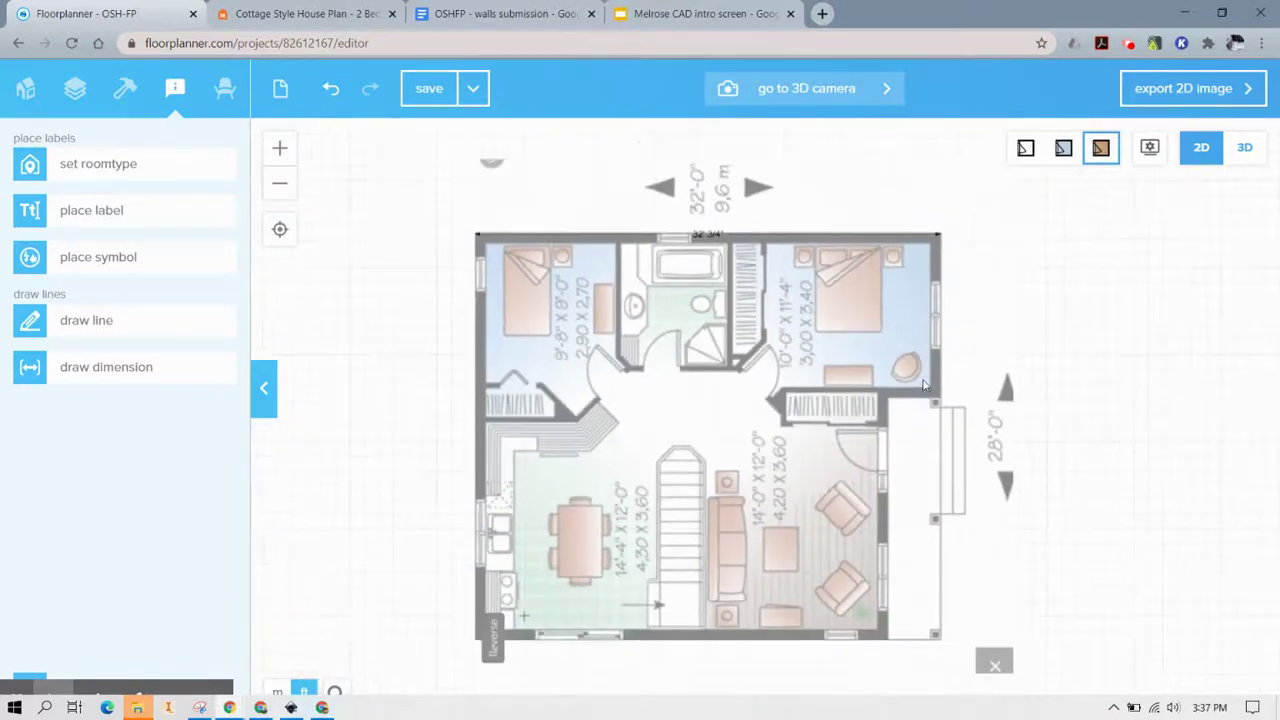
{"action": "left_click", "coordinate": [705, 235]}
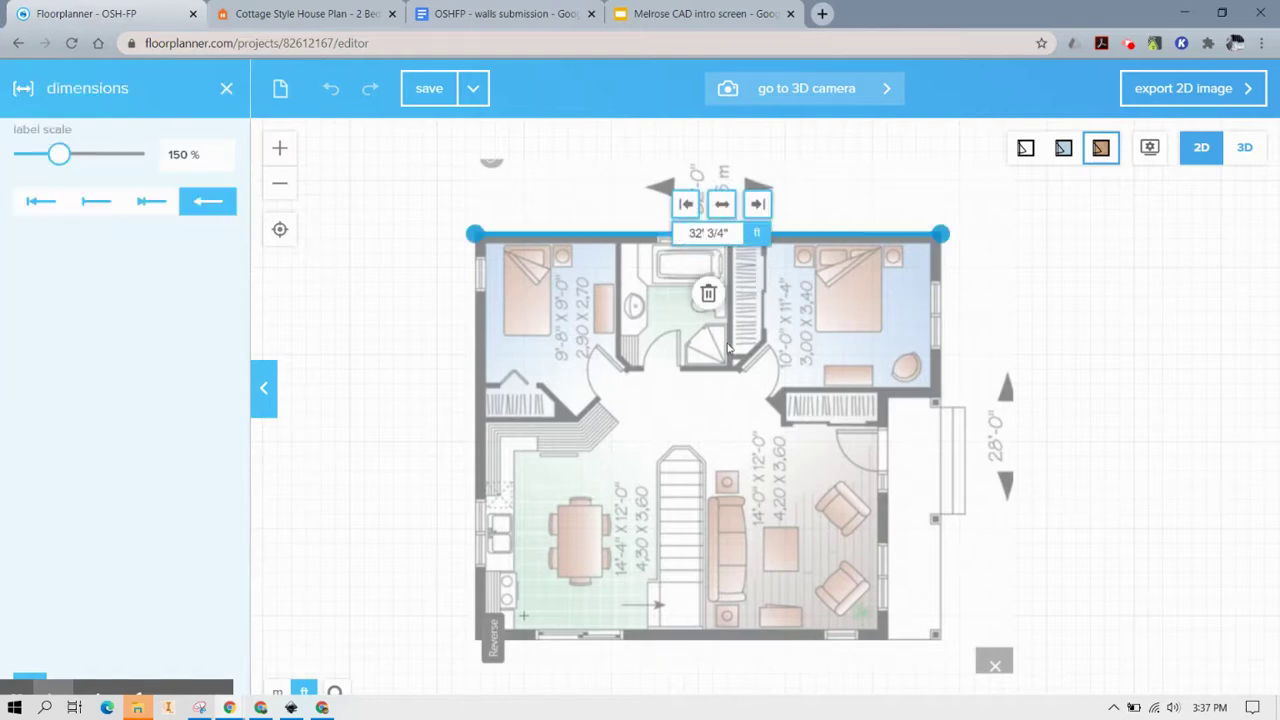
{"action": "left_click", "coordinate": [739, 367]}
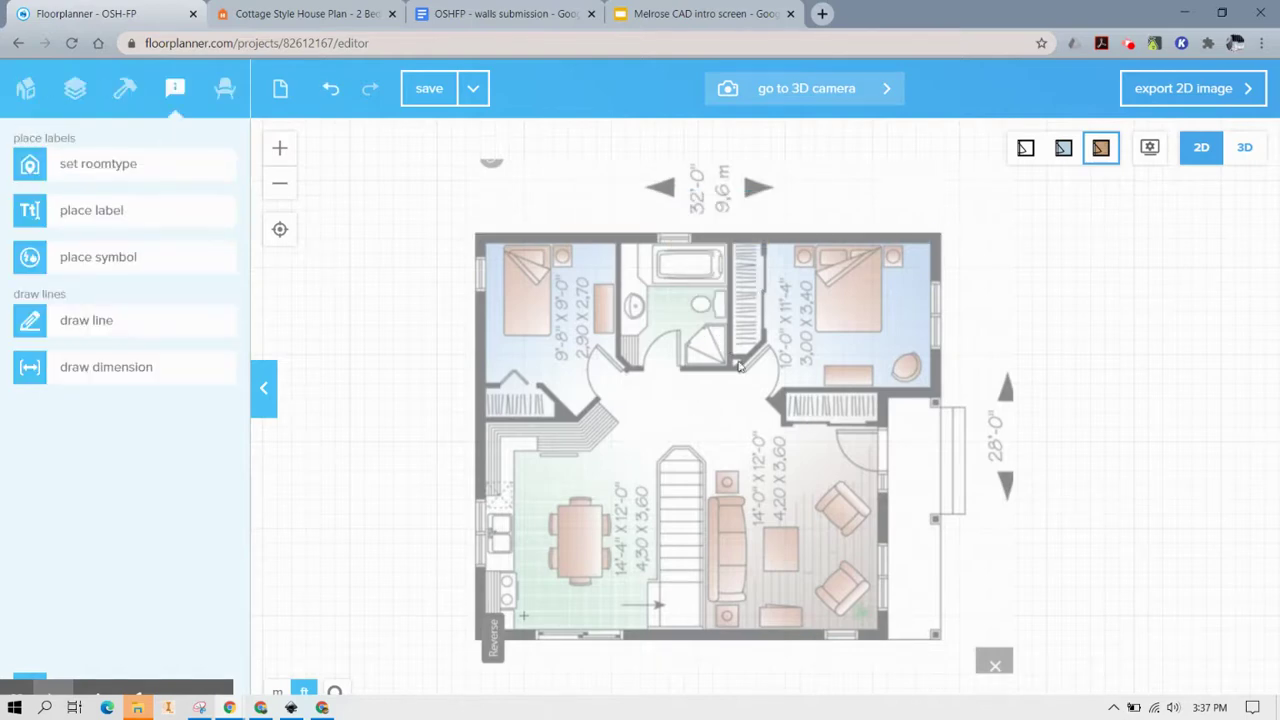
{"action": "left_click", "coordinate": [122, 96]}
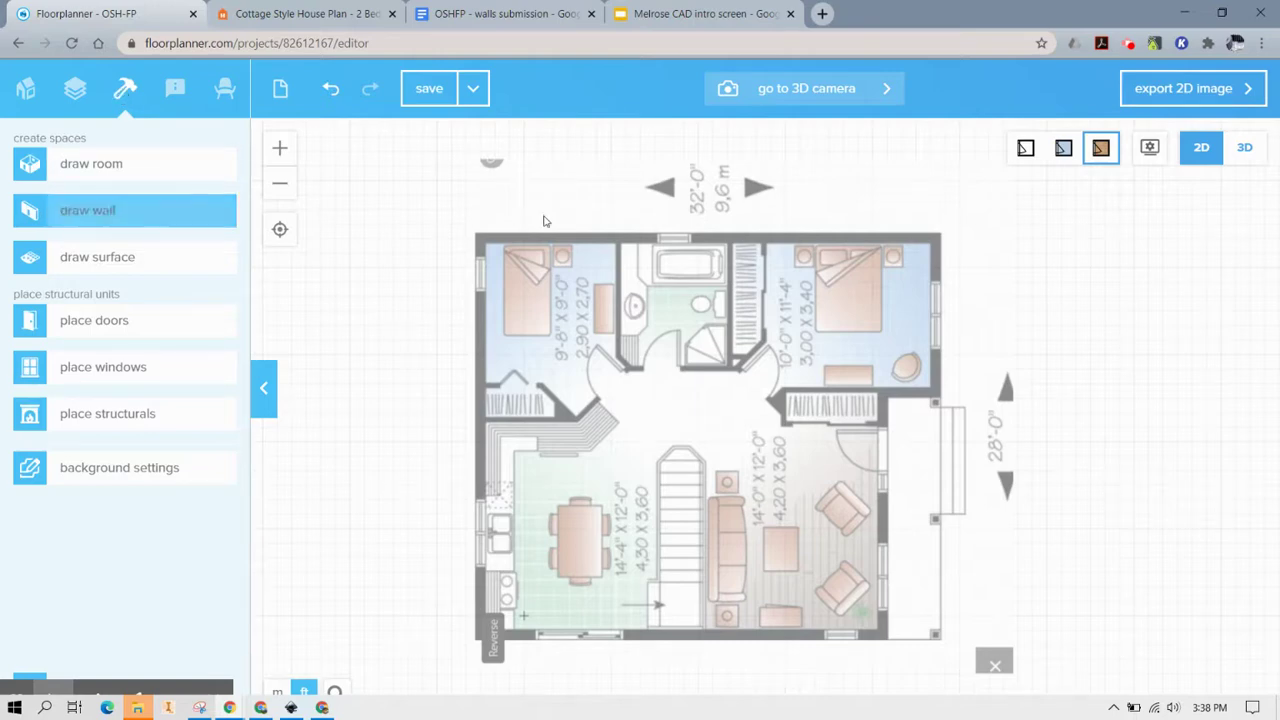
- On the Plan 23-2198 cottage page, flip through the exterior photos to the grey-sided version
{"action": "left_click", "coordinate": [333, 15]}
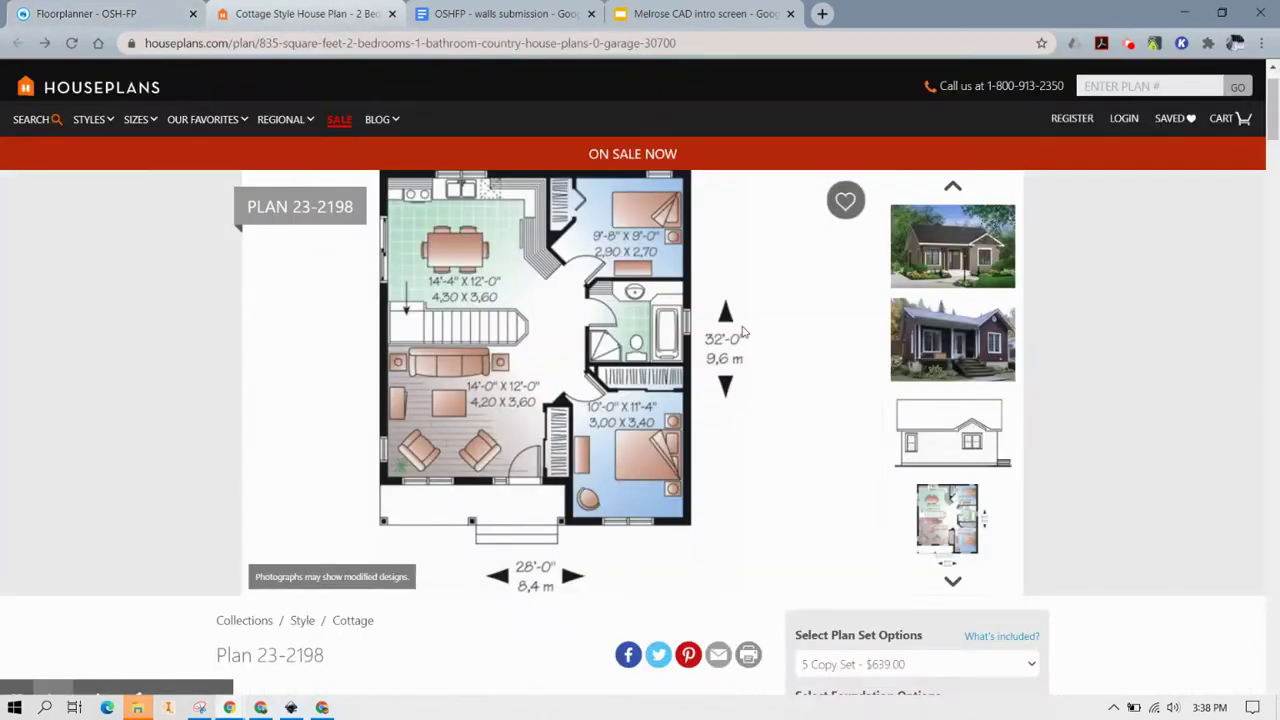
{"action": "left_click", "coordinate": [946, 262]}
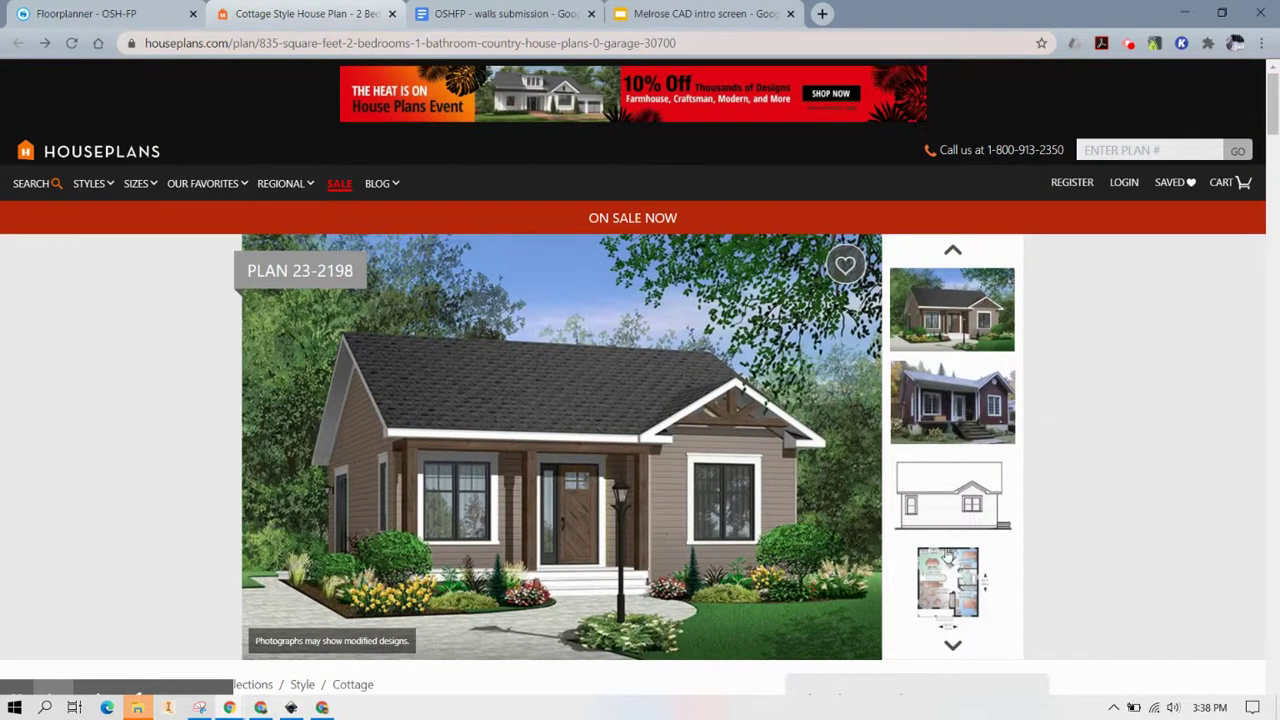
{"action": "left_click", "coordinate": [953, 250]}
{"action": "left_click", "coordinate": [955, 320]}
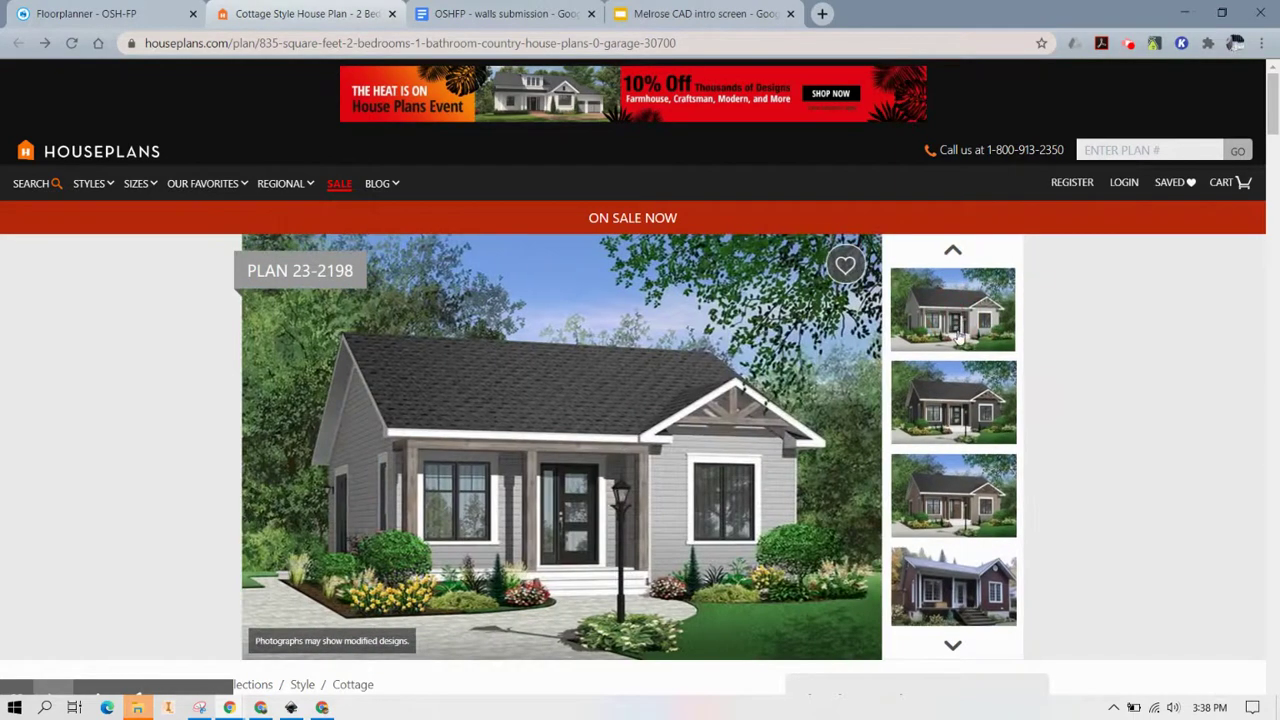
{"action": "left_click", "coordinate": [978, 512]}
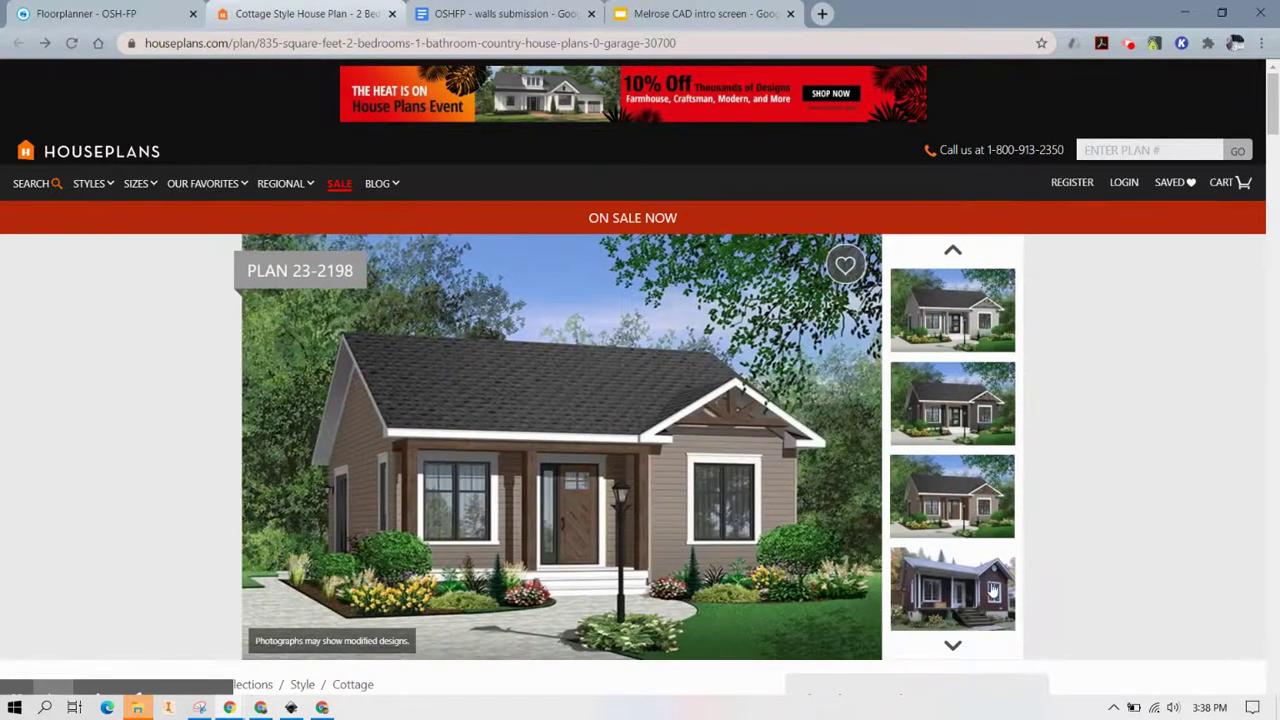
{"action": "left_click", "coordinate": [1006, 328]}
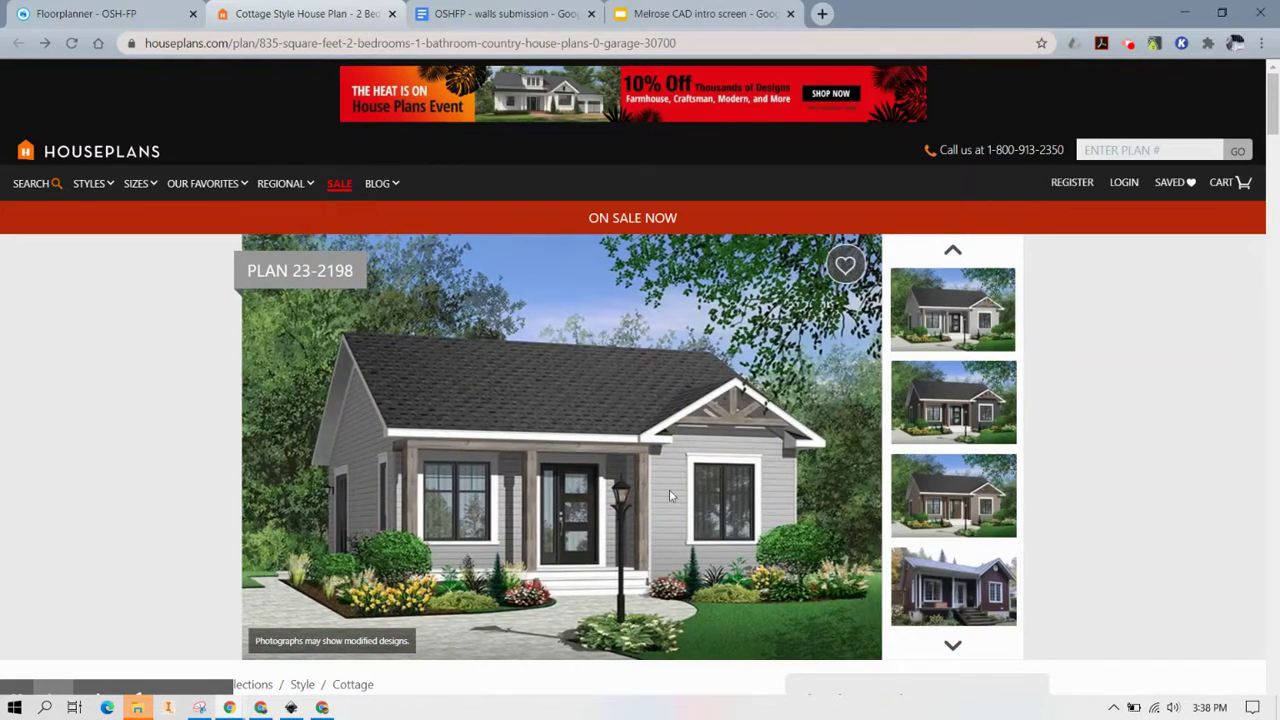
- Back in Floorplanner, start the wall tool with 5 7/8" thickness and 9' 2 1/4" height
{"action": "left_click", "coordinate": [126, 12]}
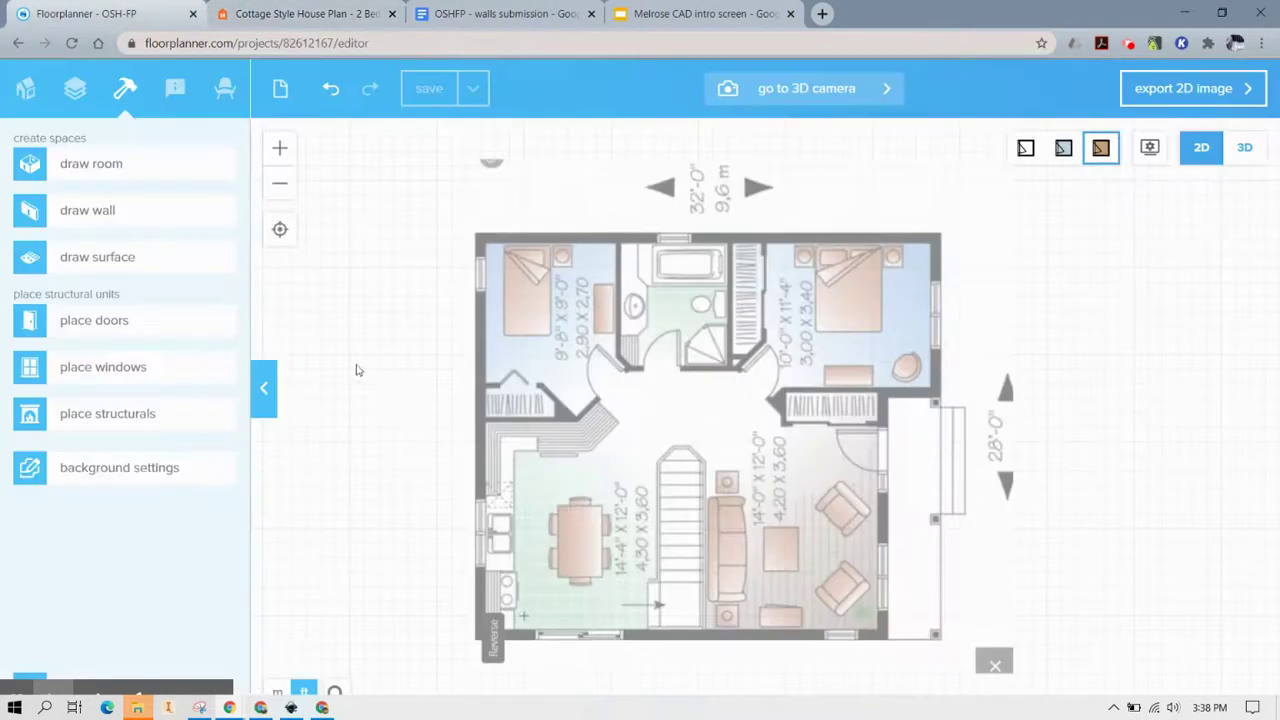
{"action": "left_click", "coordinate": [157, 226]}
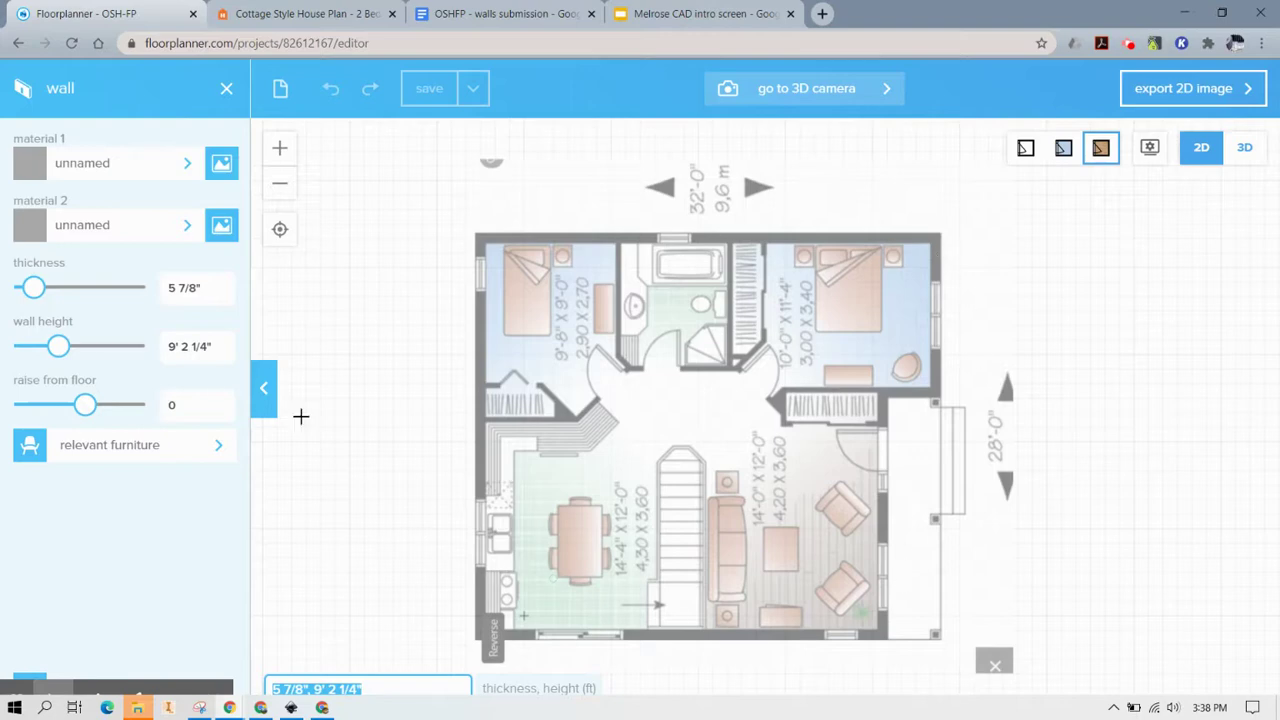
- Set the wall's material 1 to Wooden Cladding from the textured materials swatches
{"action": "left_click", "coordinate": [175, 162]}
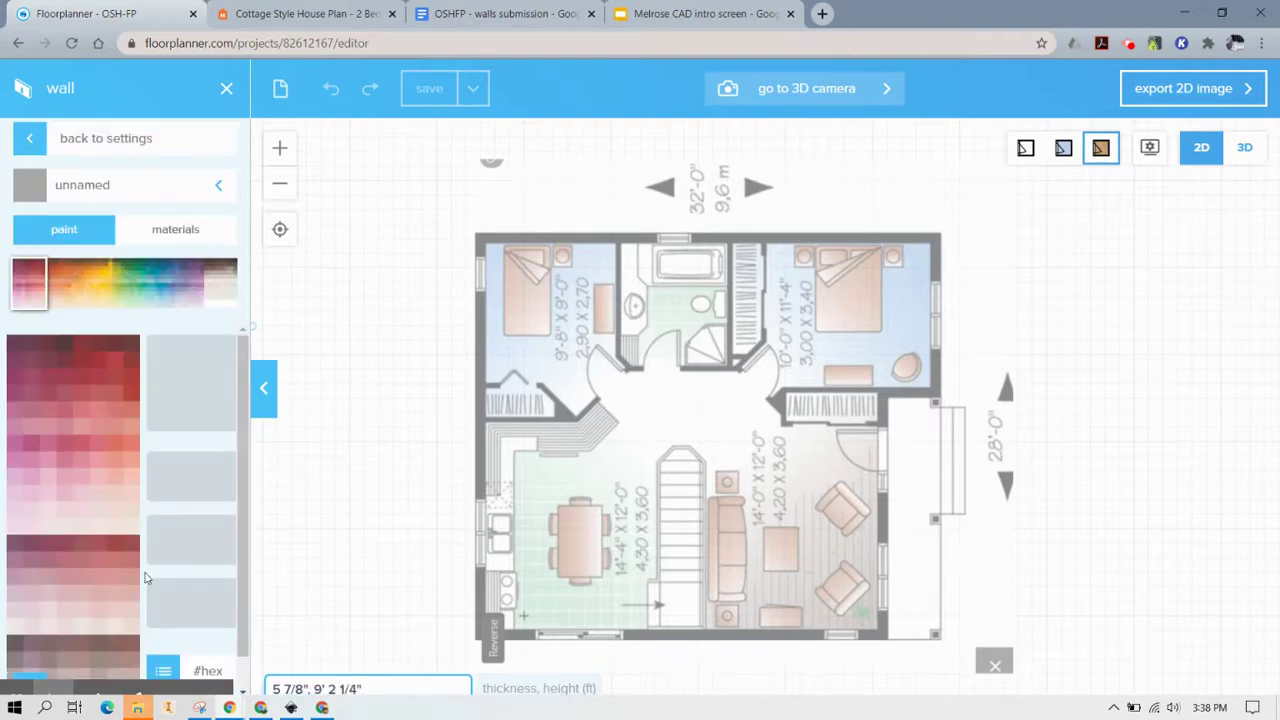
{"action": "left_click", "coordinate": [180, 236]}
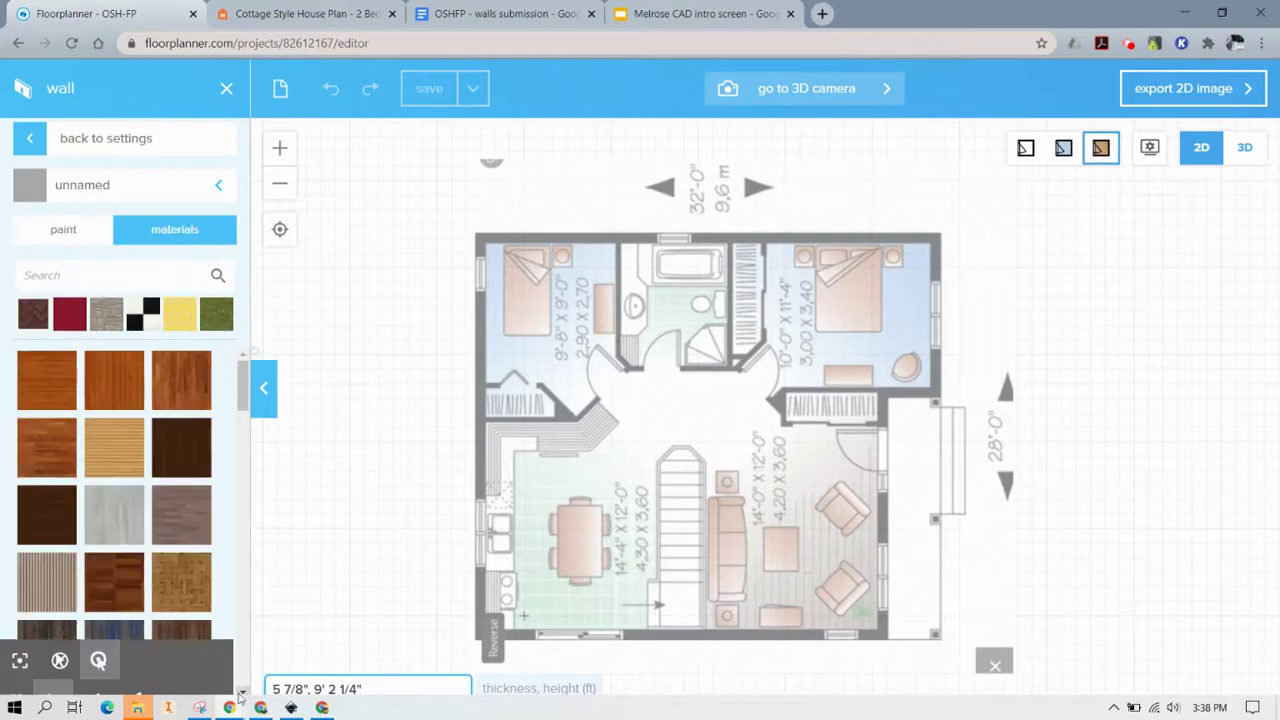
{"action": "scroll", "coordinate": [115, 473], "scroll_direction": "down", "scroll_amount": 3}
{"action": "scroll", "coordinate": [115, 473], "scroll_direction": "down", "scroll_amount": 3}
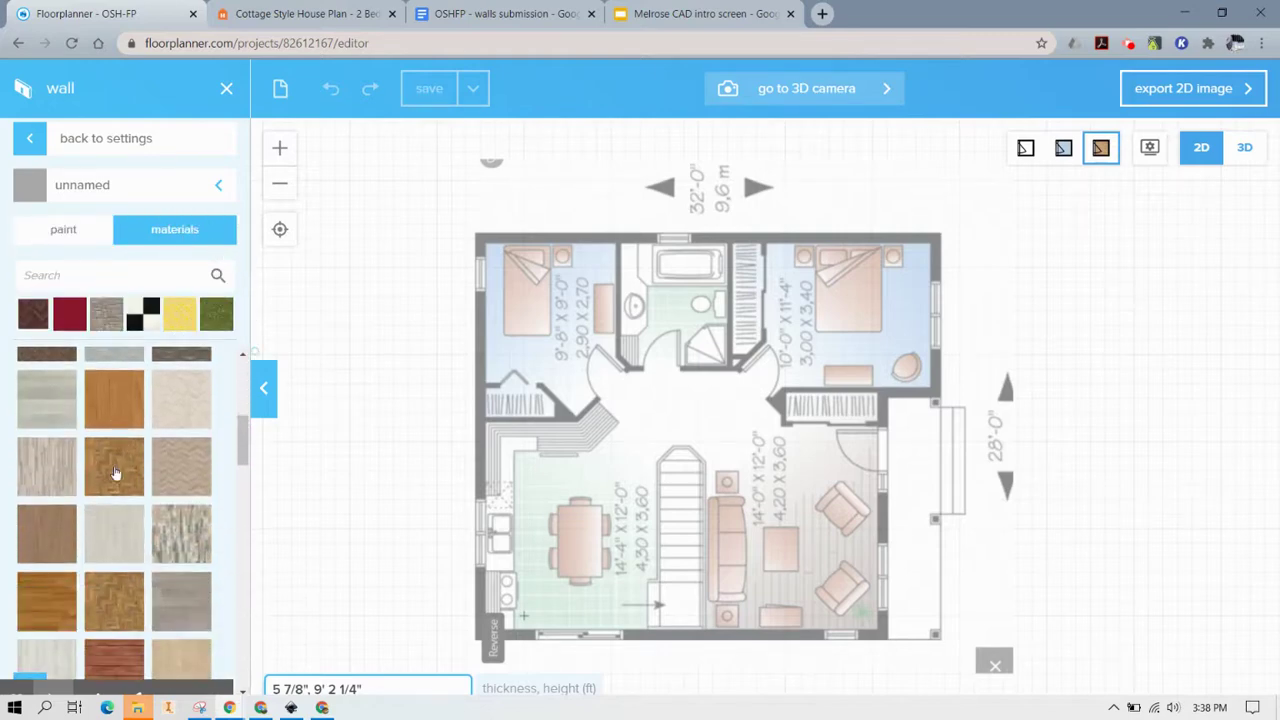
{"action": "scroll", "coordinate": [90, 532], "scroll_direction": "down", "scroll_amount": 3}
{"action": "scroll", "coordinate": [174, 562], "scroll_direction": "down", "scroll_amount": 1}
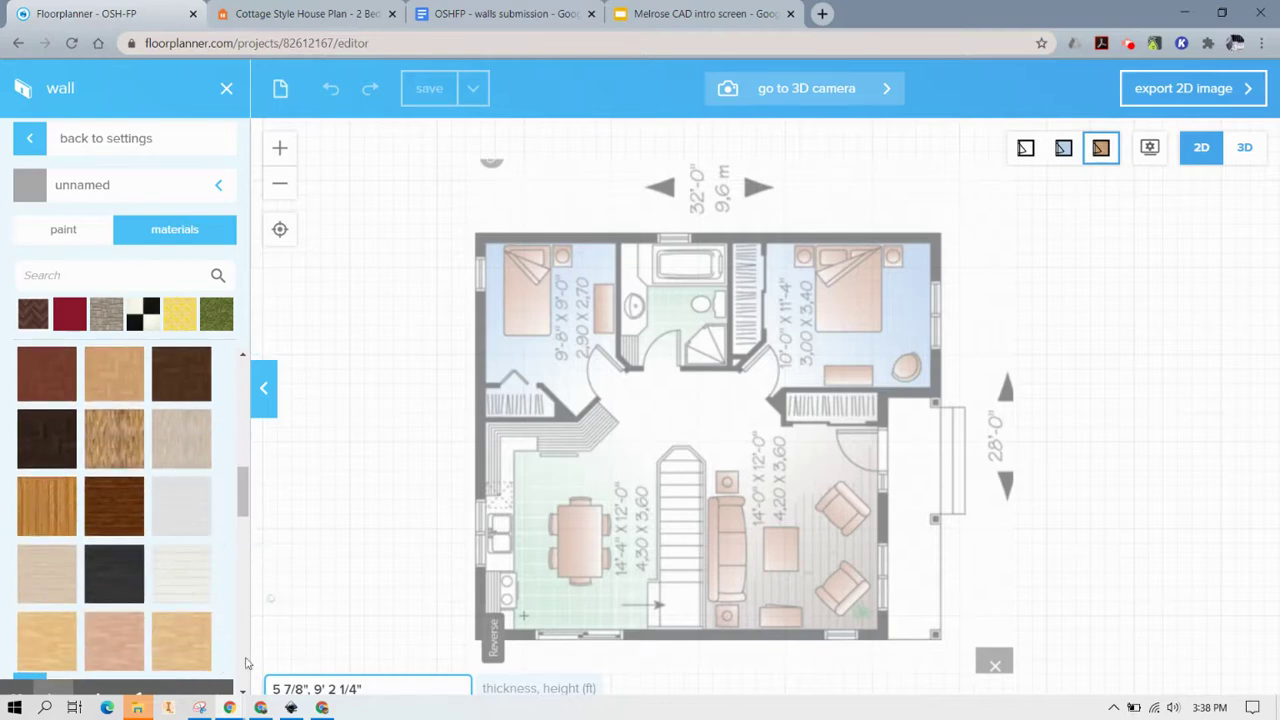
{"action": "left_click", "coordinate": [192, 585]}
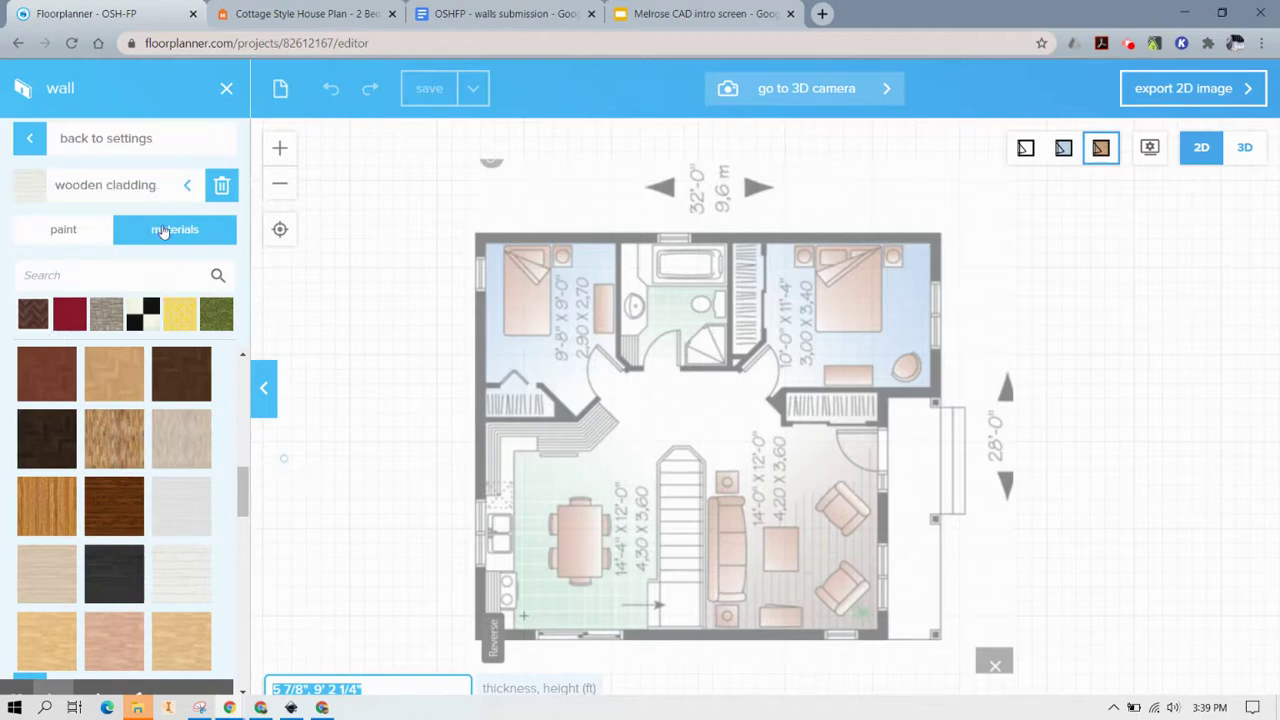
- Set the wall's material 2 to Chiffon White 4 paint from the neutral shades
{"action": "left_click", "coordinate": [73, 145]}
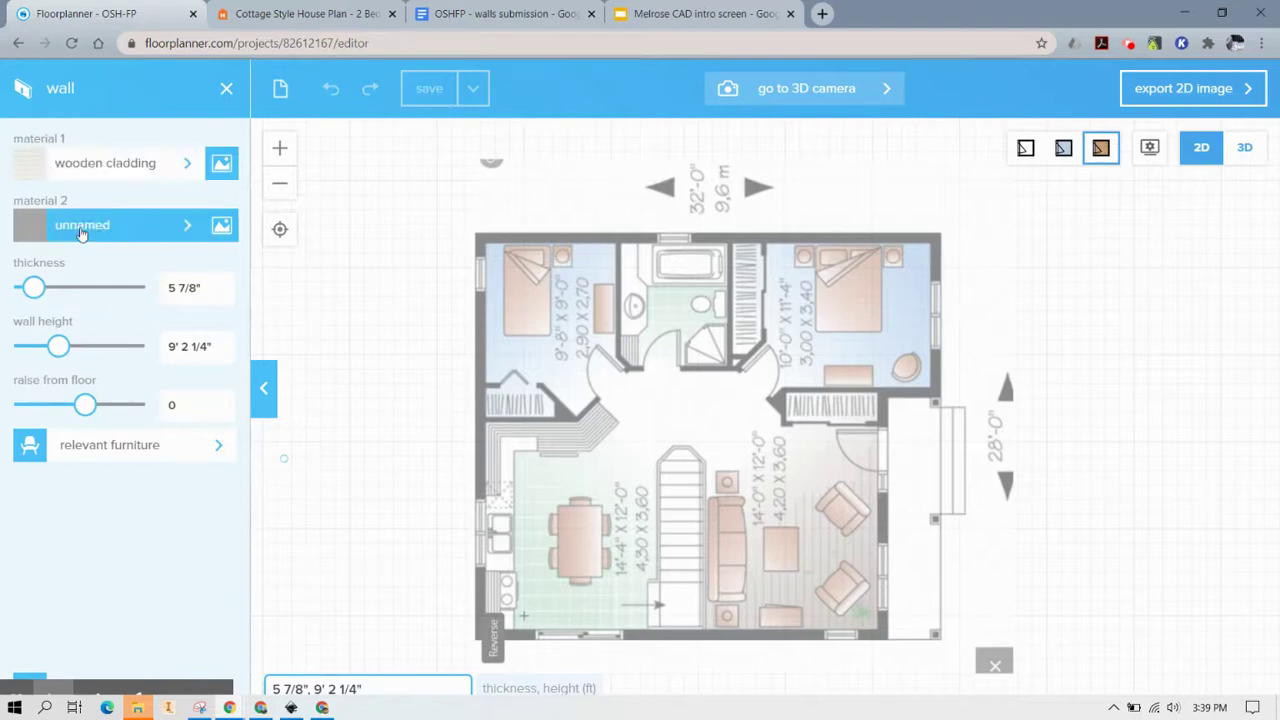
{"action": "left_click", "coordinate": [189, 227]}
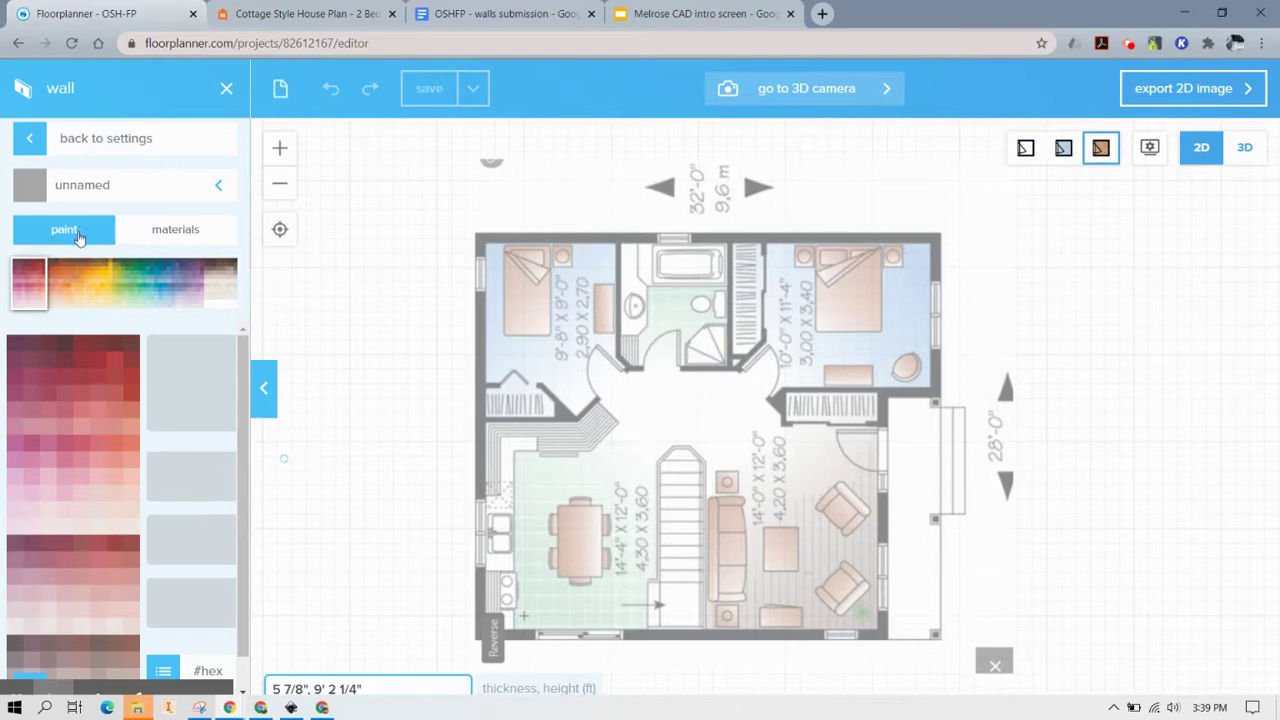
{"action": "left_click", "coordinate": [231, 296]}
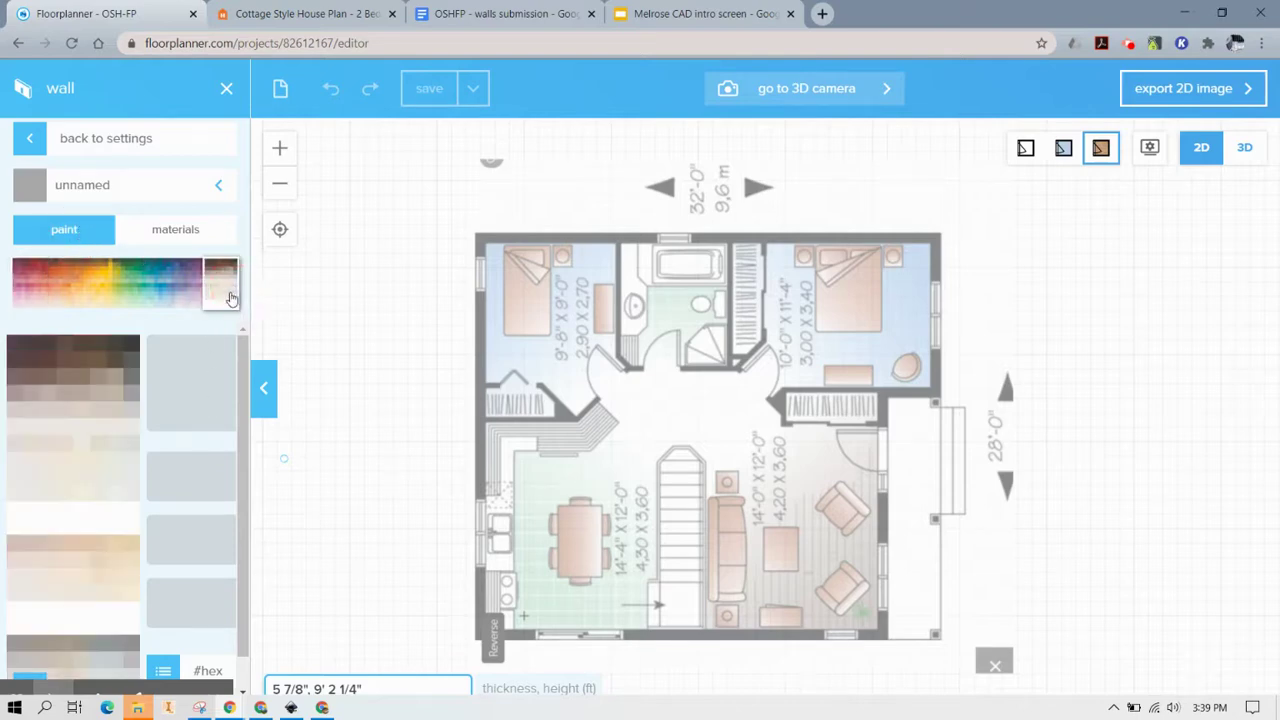
{"action": "left_click", "coordinate": [128, 412]}
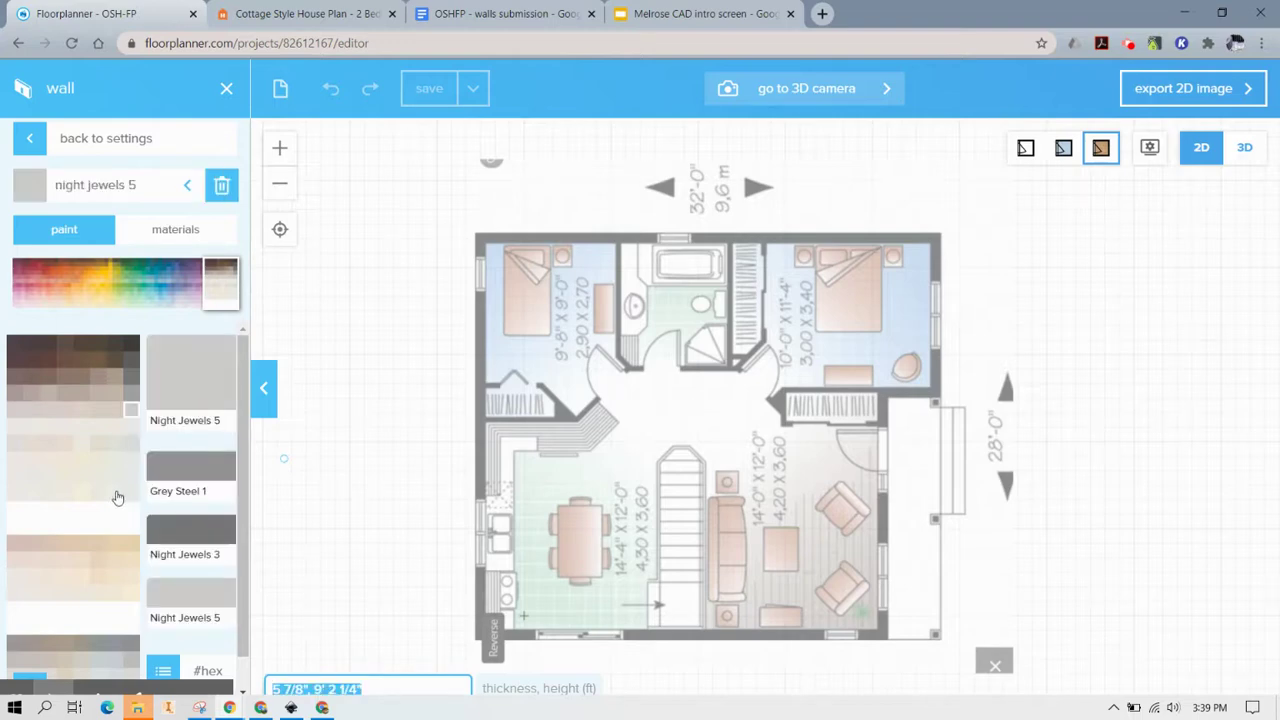
{"action": "left_click", "coordinate": [115, 492]}
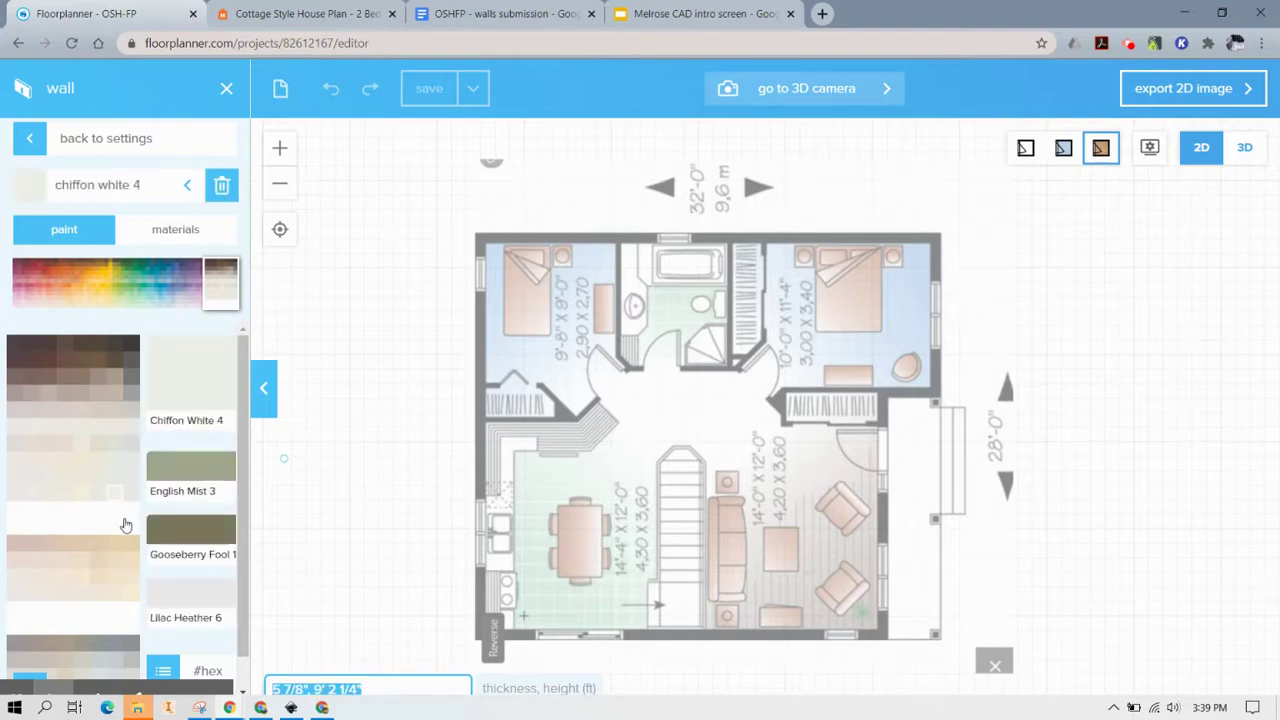
{"action": "left_click", "coordinate": [196, 393]}
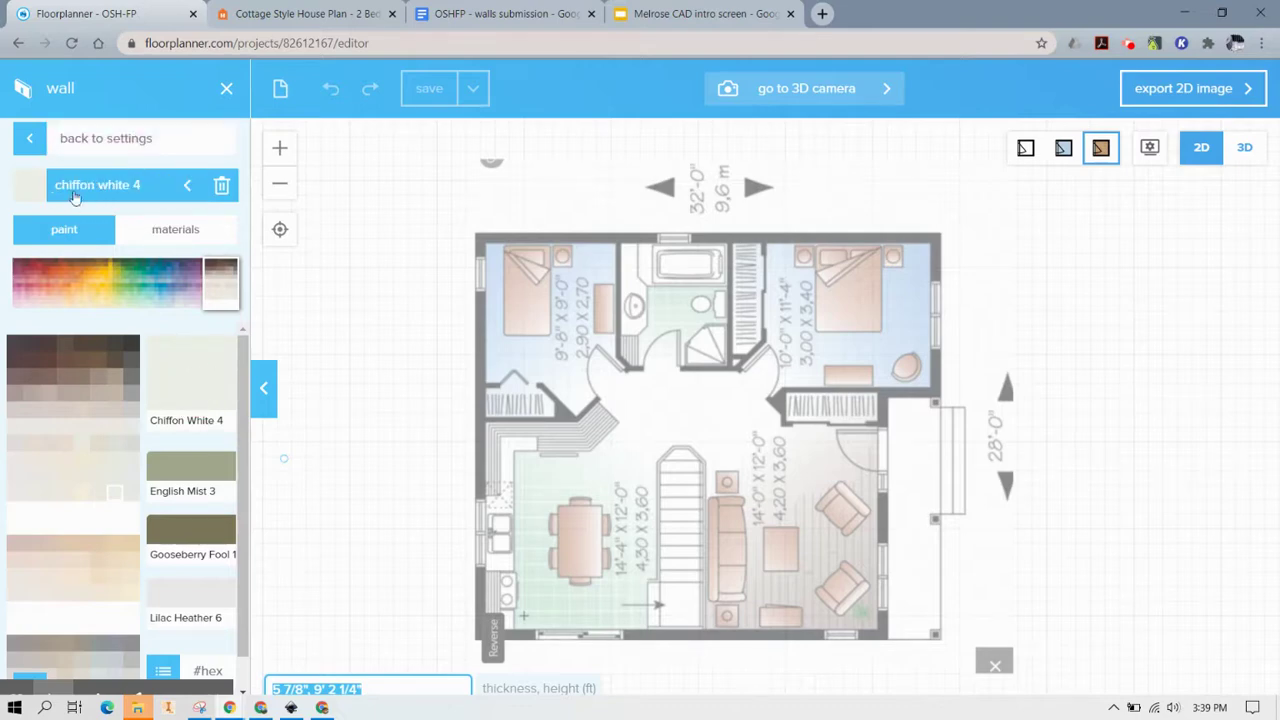
{"action": "left_click", "coordinate": [32, 145]}
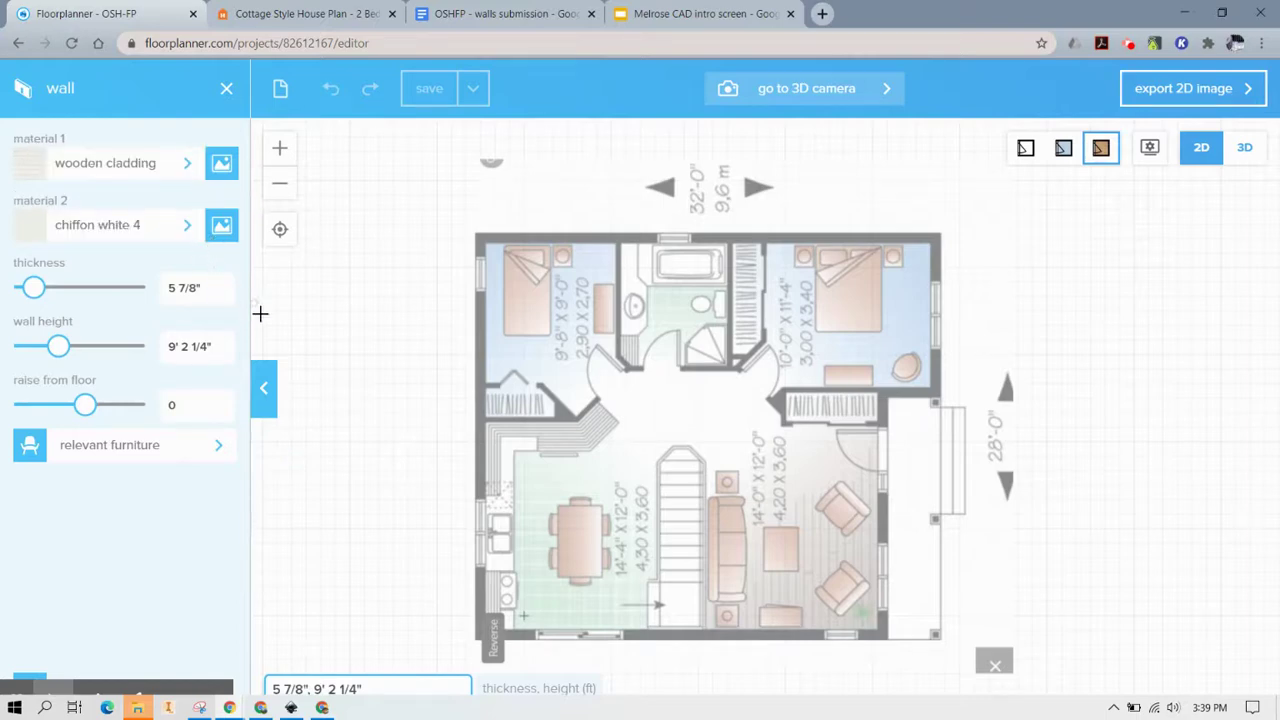
- Set the wall thickness to 6" and zoom in on the plan's top-left corner
{"action": "left_click", "coordinate": [197, 290]}
{"action": "type", "text": "6"}
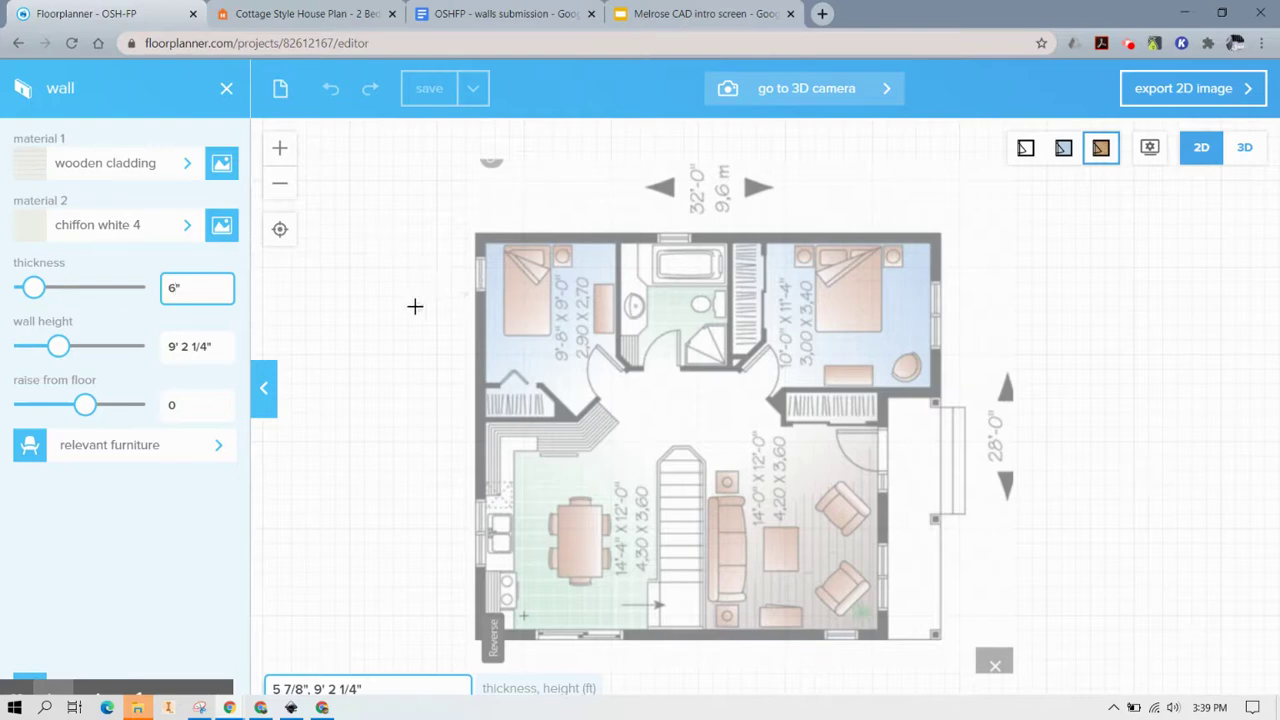
{"action": "scroll", "coordinate": [488, 240], "scroll_direction": "up", "scroll_amount": 5}
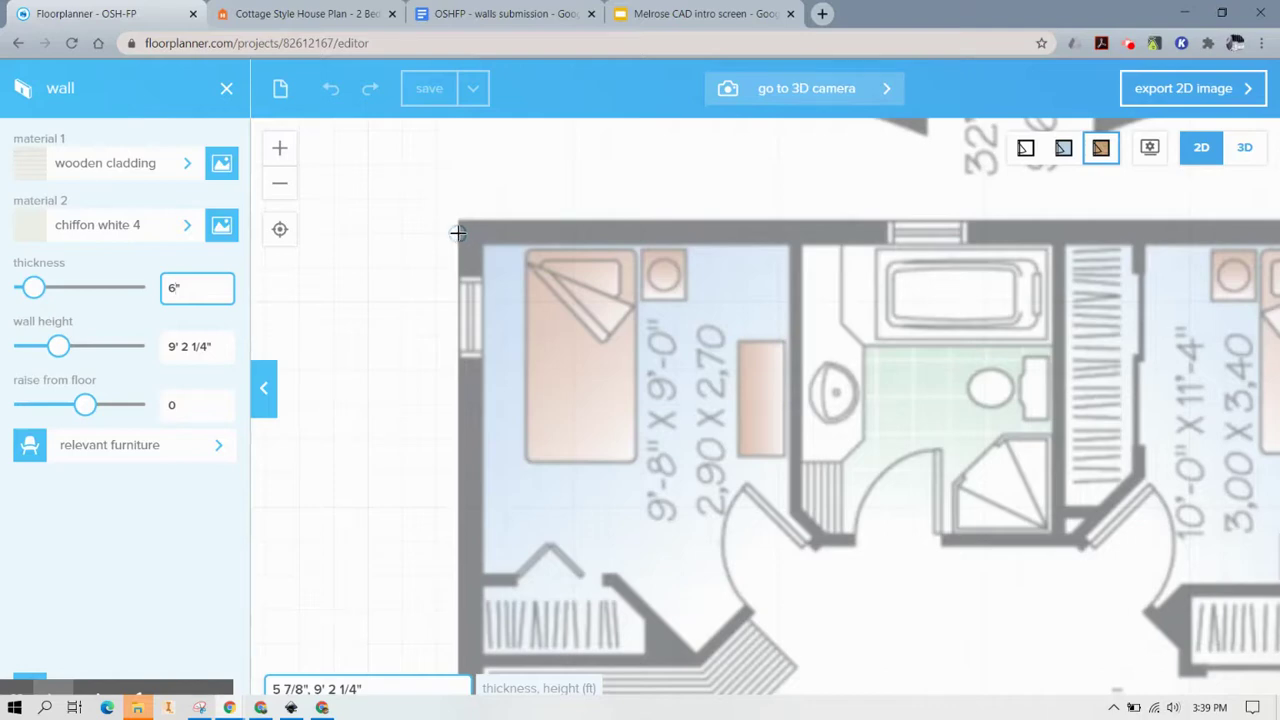
- Trace the top exterior wall from the plan's top-left corner to its top-right corner
{"action": "left_click", "coordinate": [458, 232]}
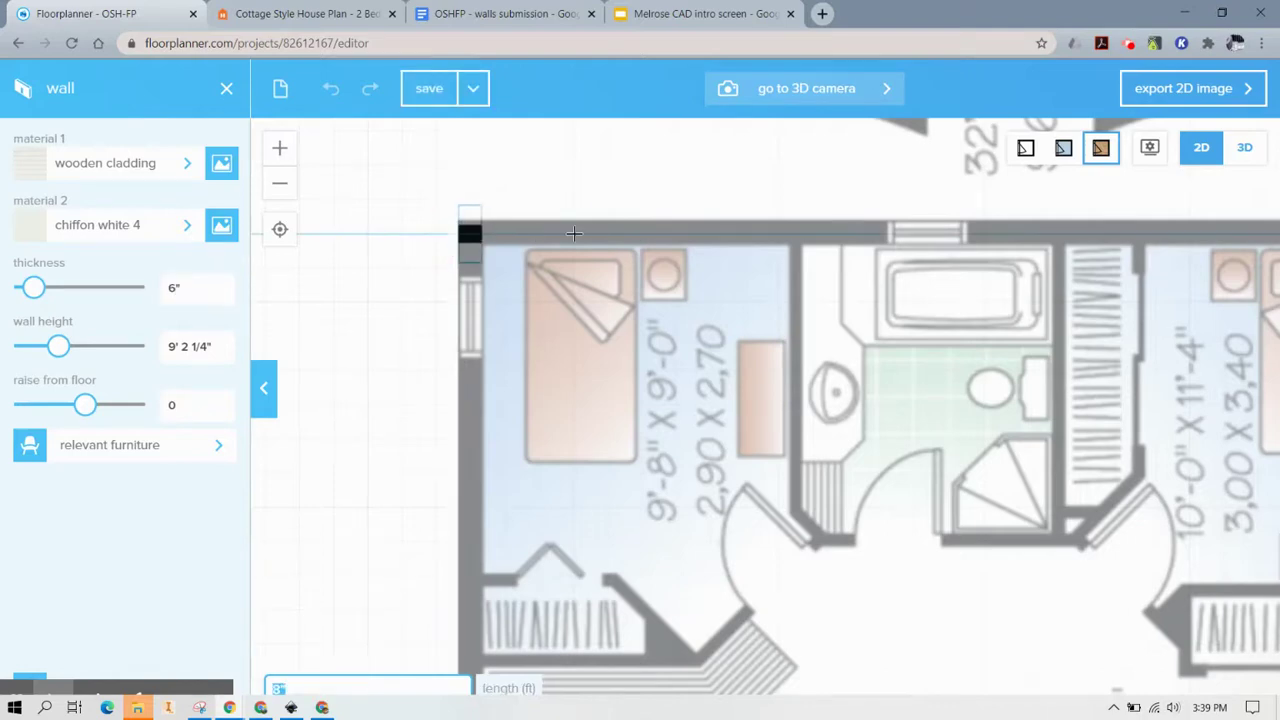
{"action": "left_click", "coordinate": [1190, 230]}
{"action": "left_click_drag", "start_coordinate": [1190, 230], "coordinate": [550, 240]}
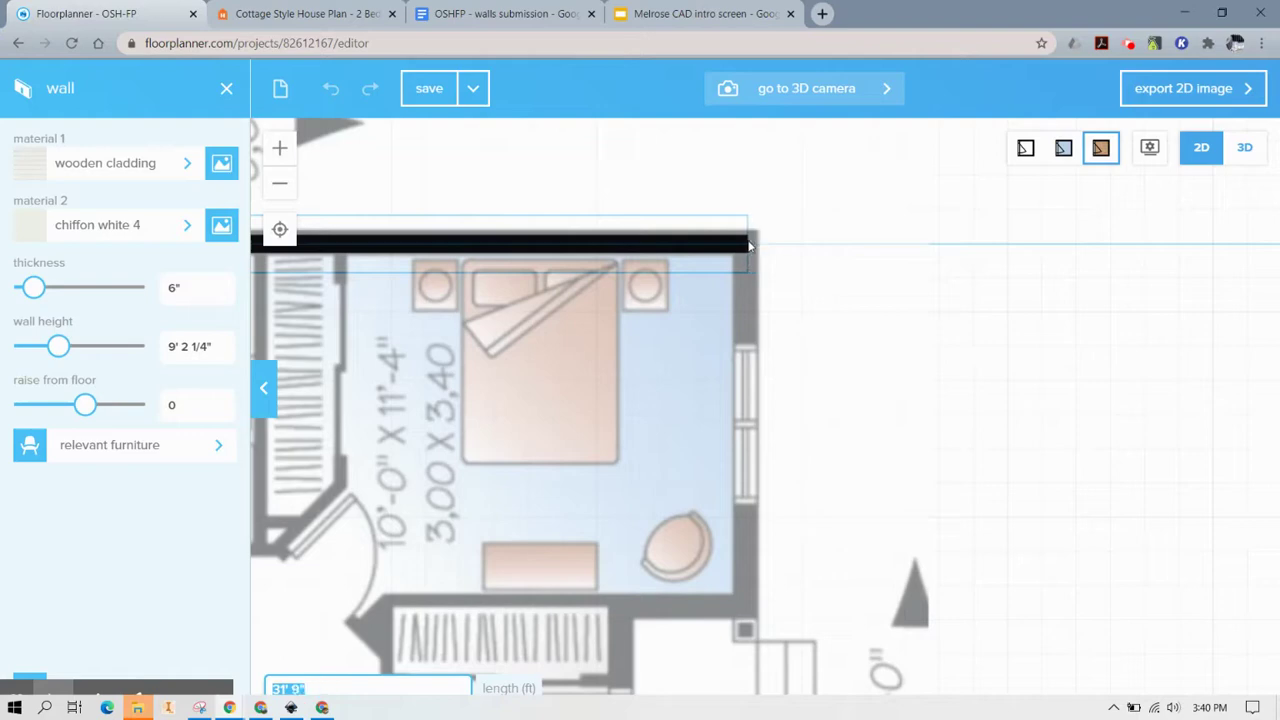
{"action": "left_click", "coordinate": [749, 245]}
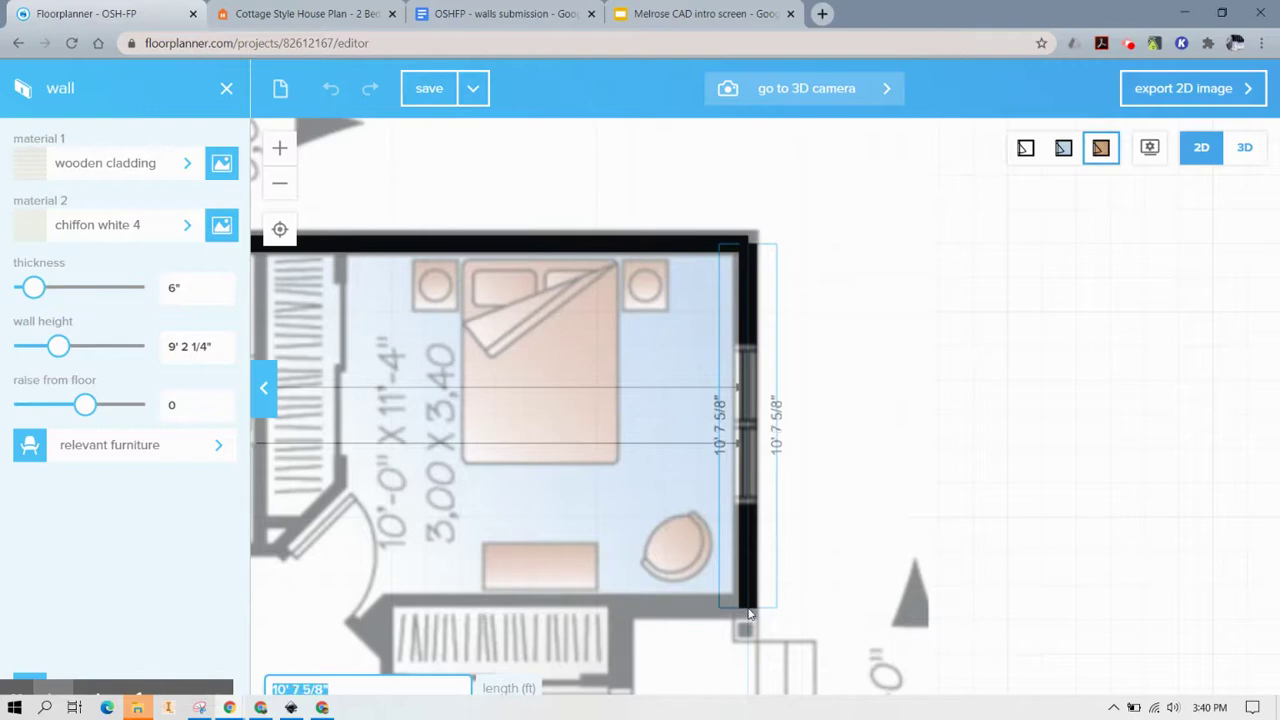
- Trace the right, bottom and left exterior walls, closing the outline at the starting corner
{"action": "left_click", "coordinate": [749, 612]}
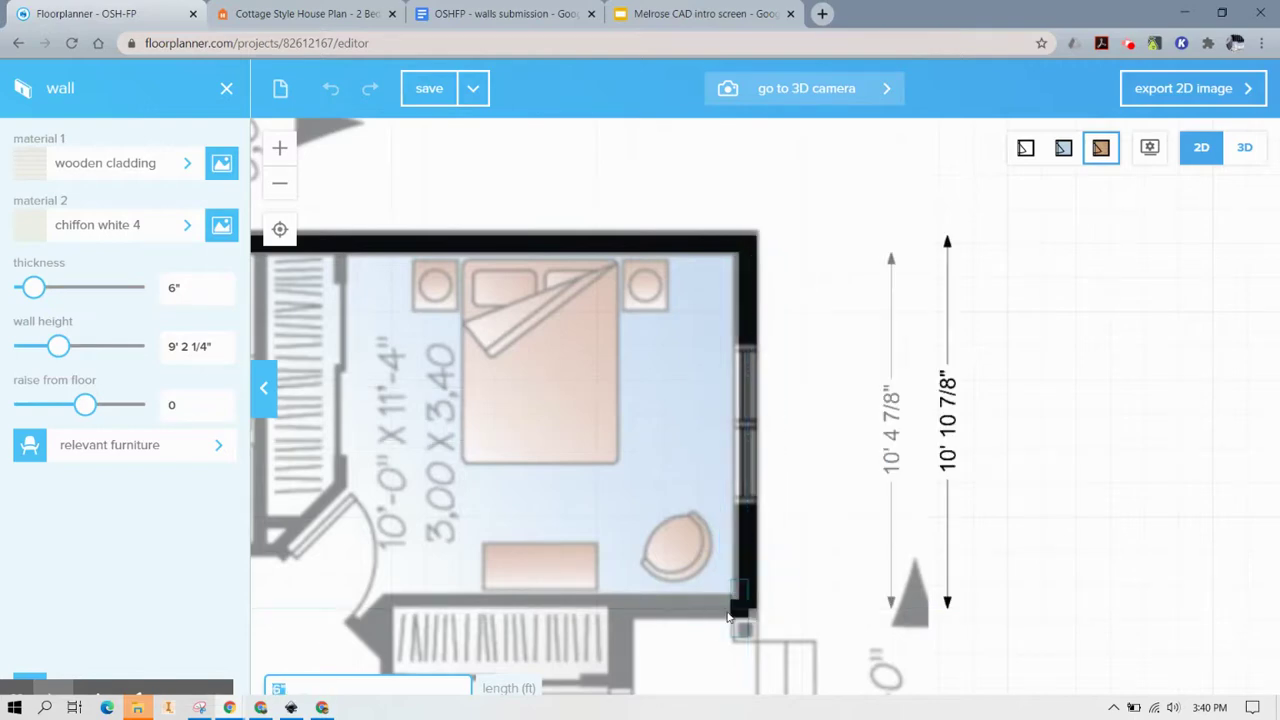
{"action": "left_click", "coordinate": [619, 619]}
{"action": "scroll", "coordinate": [619, 619], "scroll_direction": "down", "scroll_amount": 2}
{"action": "scroll", "coordinate": [731, 422], "scroll_direction": "down", "scroll_amount": 5}
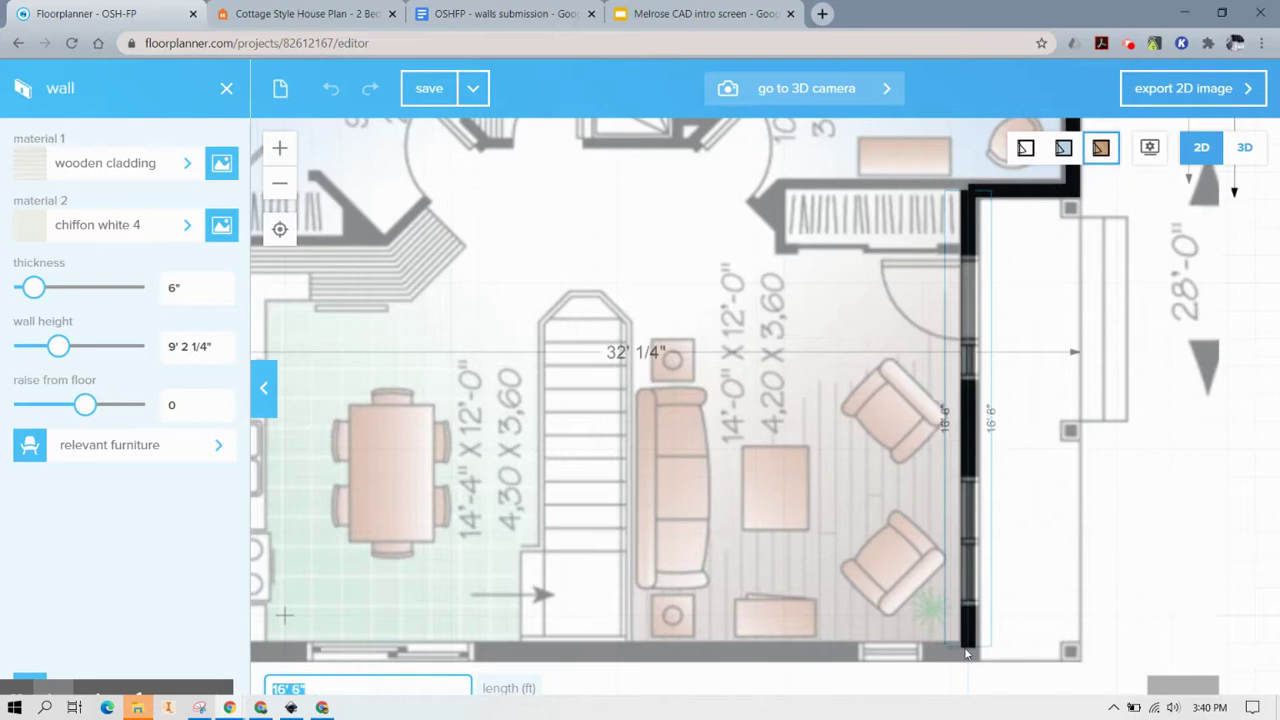
{"action": "left_click", "coordinate": [966, 657]}
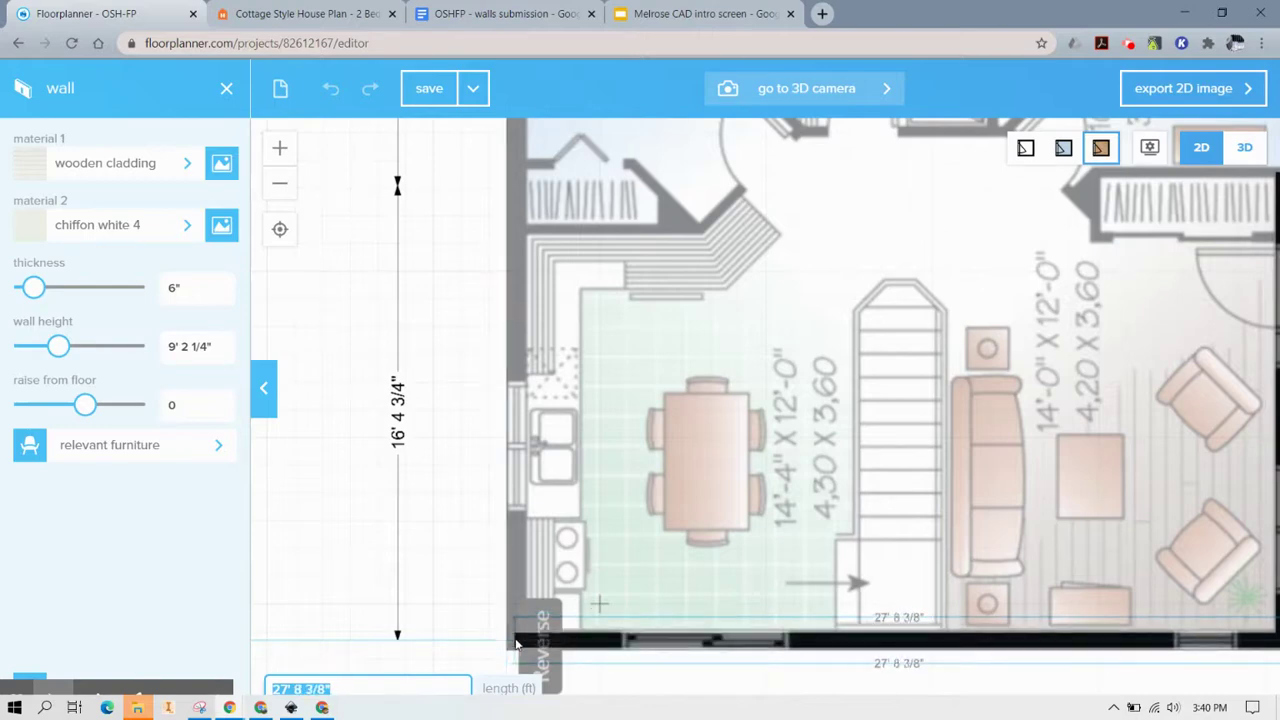
{"action": "left_click", "coordinate": [516, 643]}
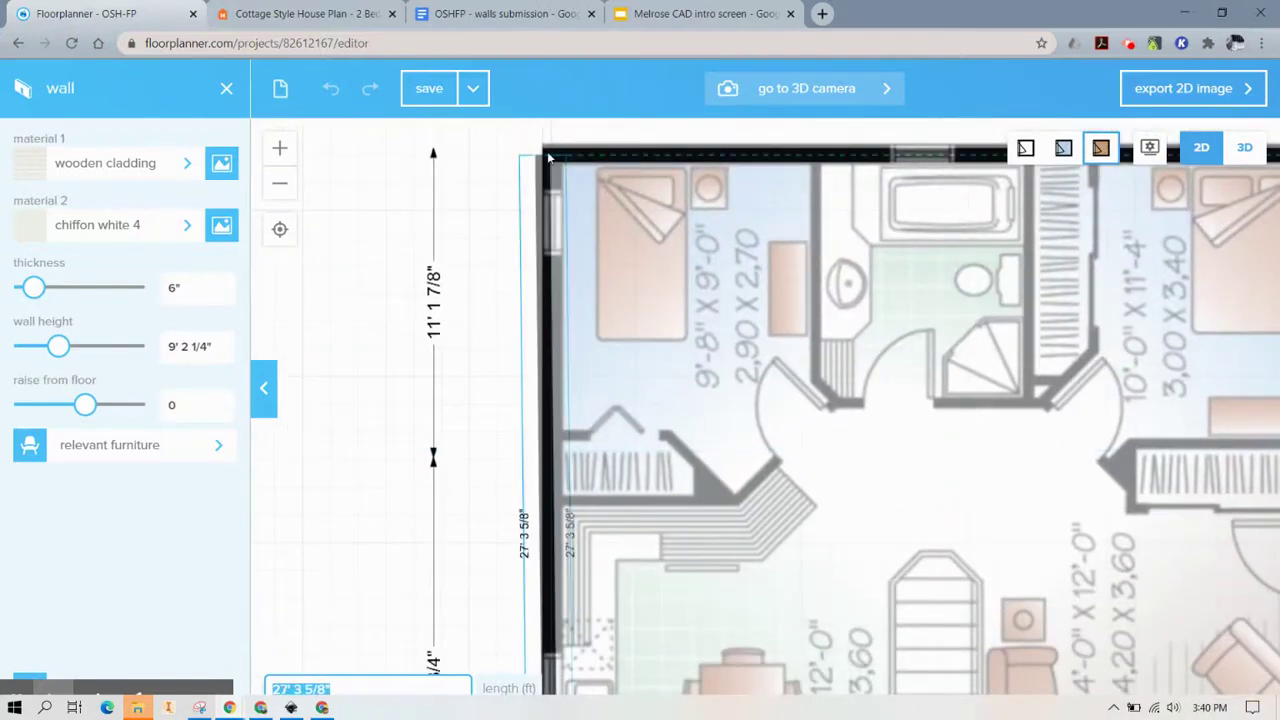
{"action": "left_click", "coordinate": [550, 155]}
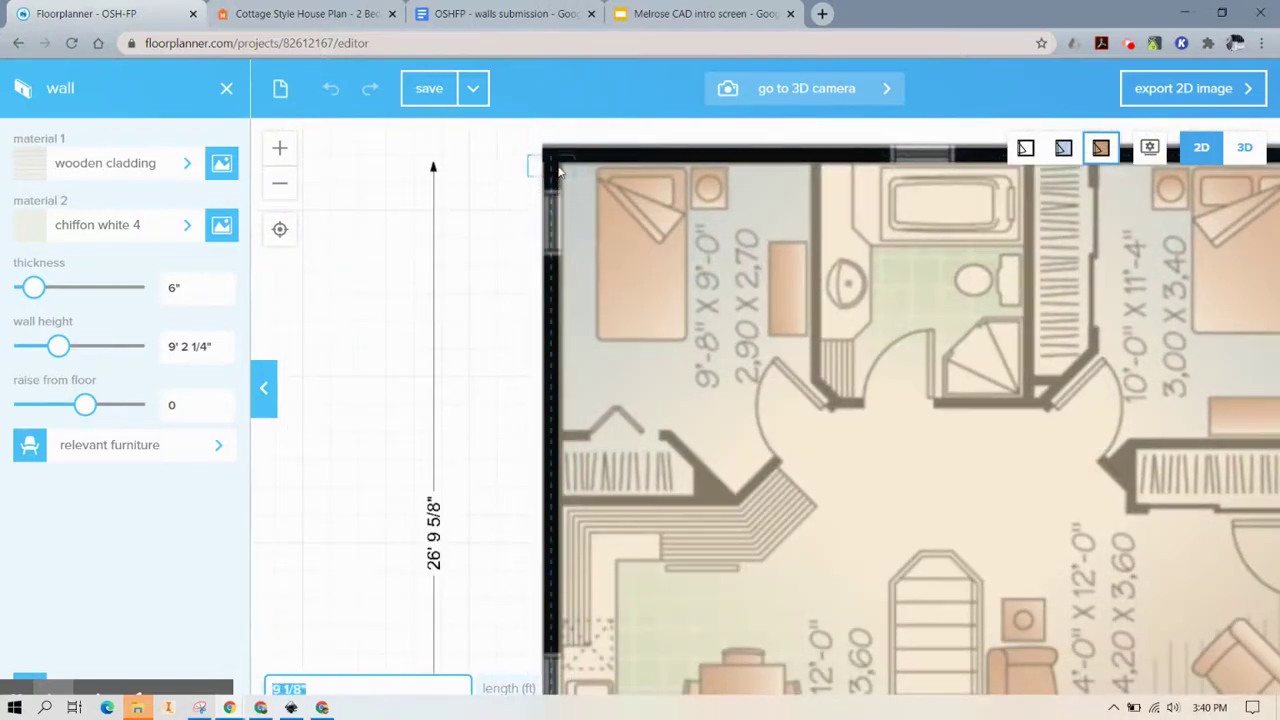
- Move the left wall's endpoint onto the top-left corner so it joins the top wall
{"action": "scroll", "coordinate": [546, 170], "scroll_direction": "up", "scroll_amount": 5}
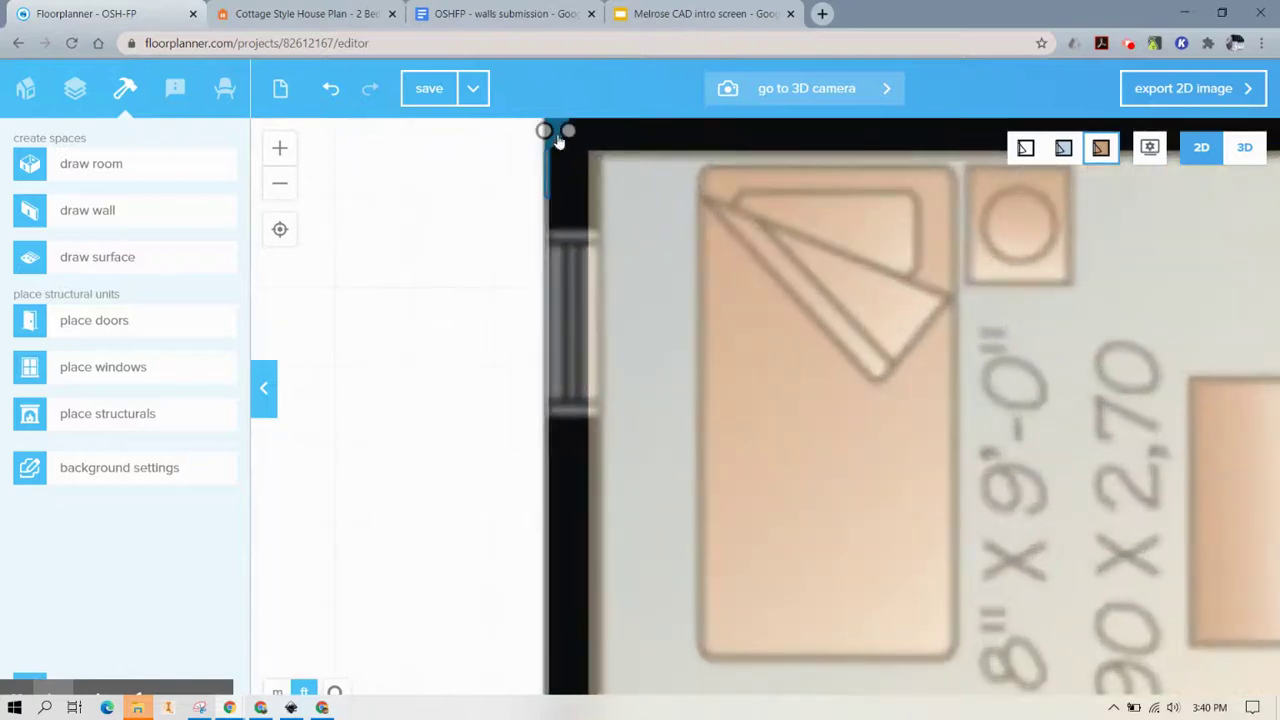
{"action": "left_click_drag", "start_coordinate": [560, 212], "coordinate": [566, 271]}
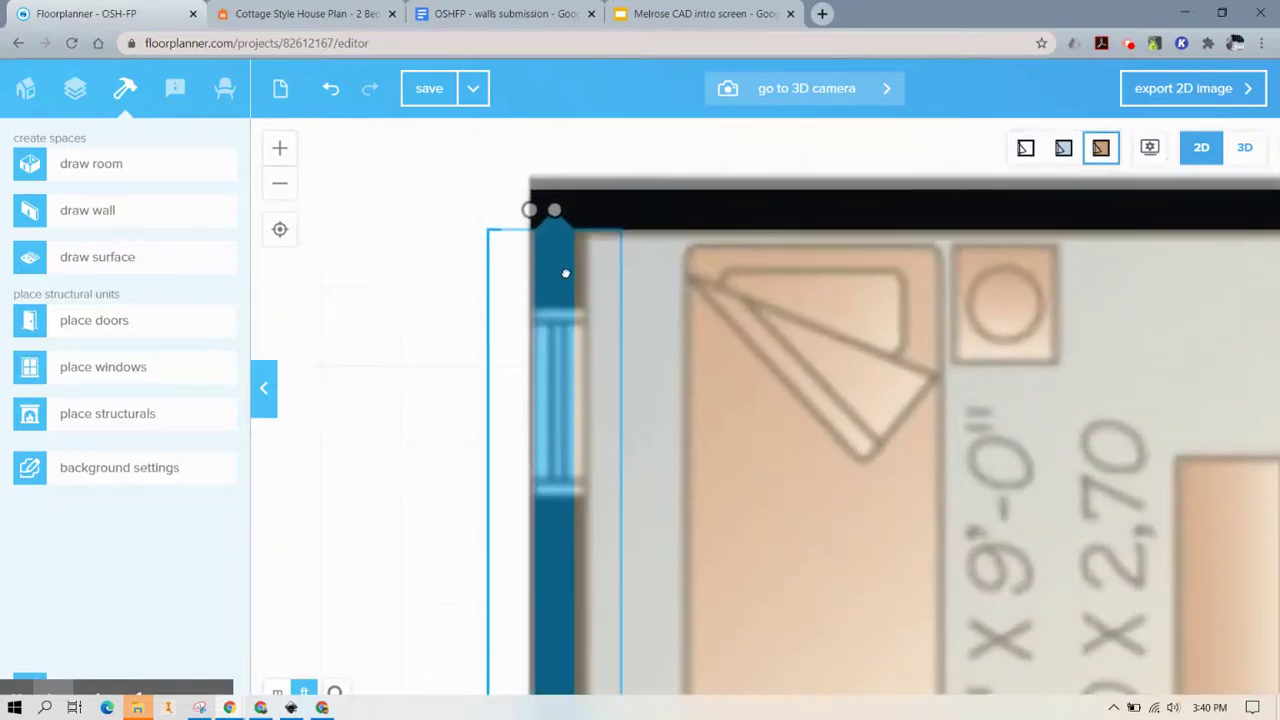
{"action": "left_click", "coordinate": [526, 209]}
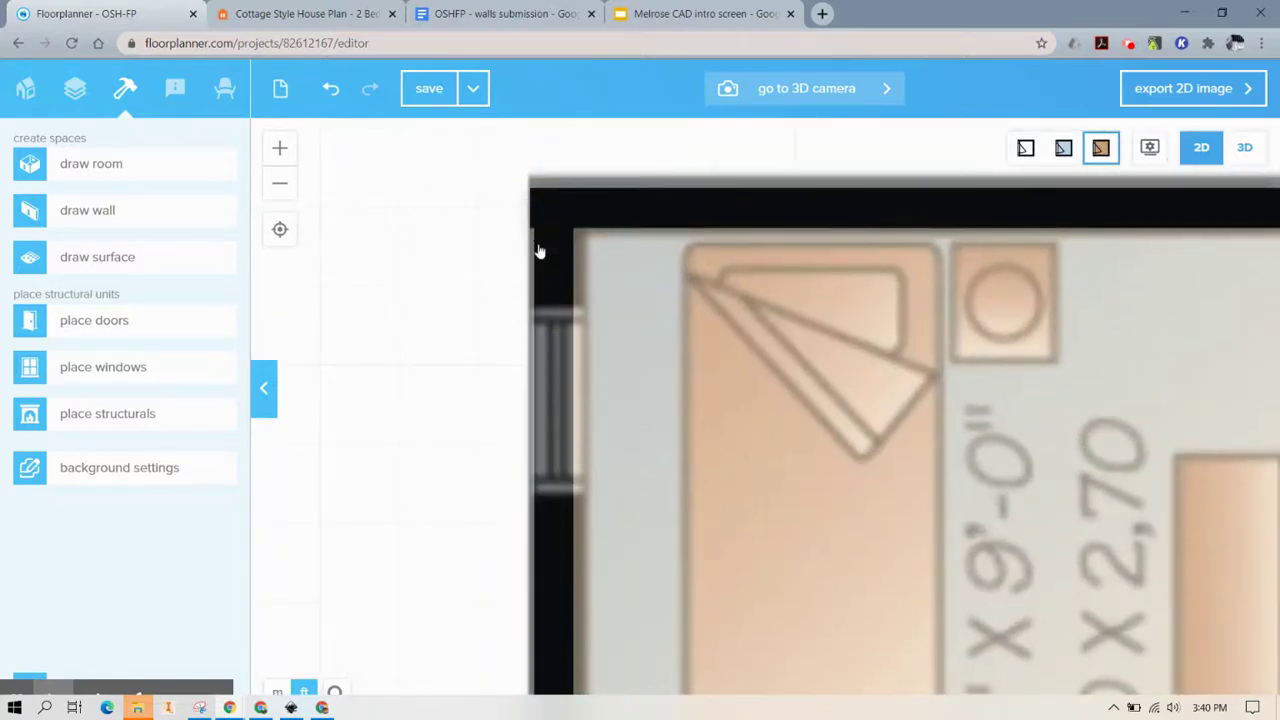
{"action": "left_click_drag", "start_coordinate": [530, 214], "coordinate": [557, 207]}
{"action": "left_click", "coordinate": [484, 314]}
{"action": "scroll", "coordinate": [616, 351], "scroll_direction": "down", "scroll_amount": 5}
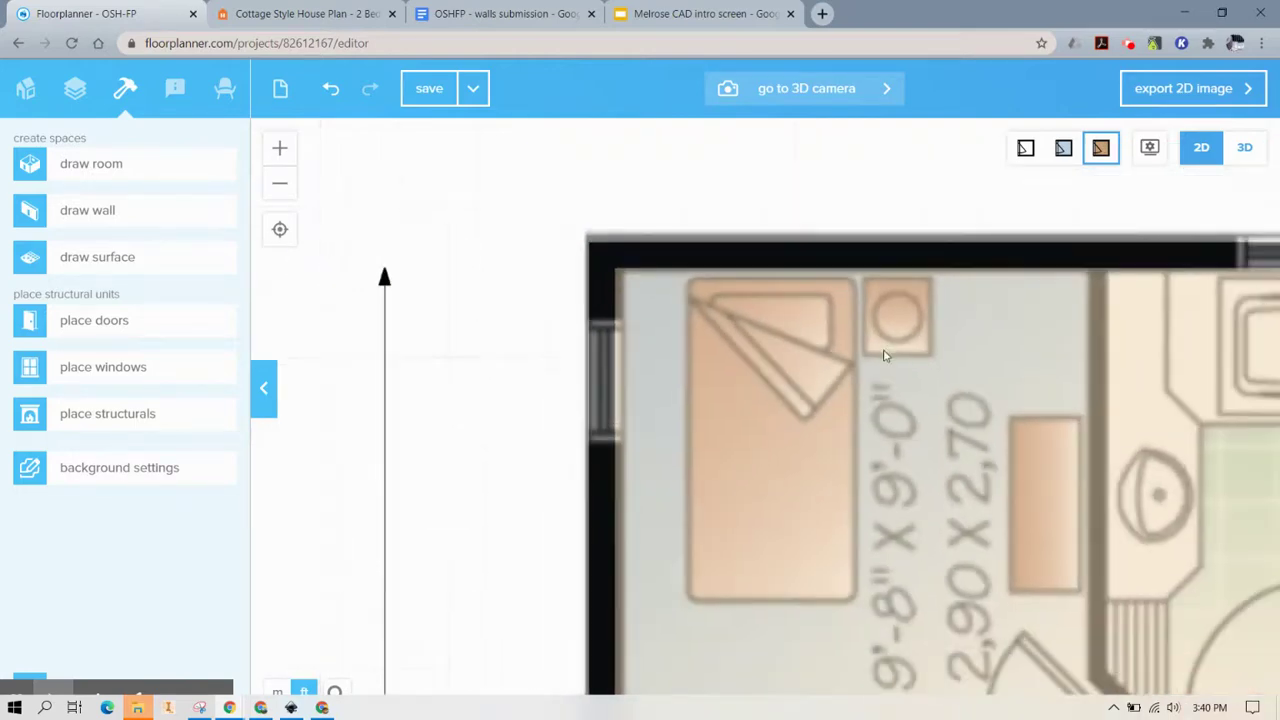
{"action": "left_click_drag", "start_coordinate": [920, 354], "coordinate": [688, 224]}
{"action": "scroll", "coordinate": [688, 224], "scroll_direction": "down", "scroll_amount": 3}
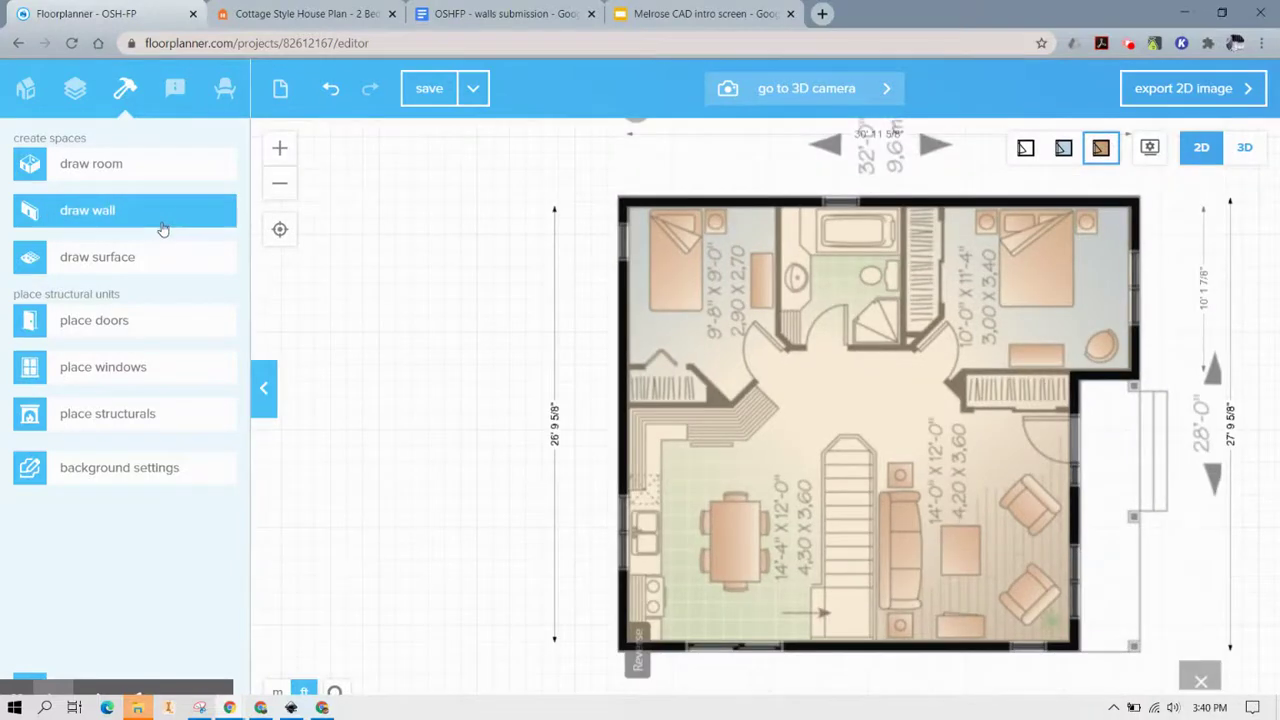
- Paint the new wall's first side Chiffon White 1 and its second side Clouded Pearl 1
{"action": "left_click", "coordinate": [163, 229]}
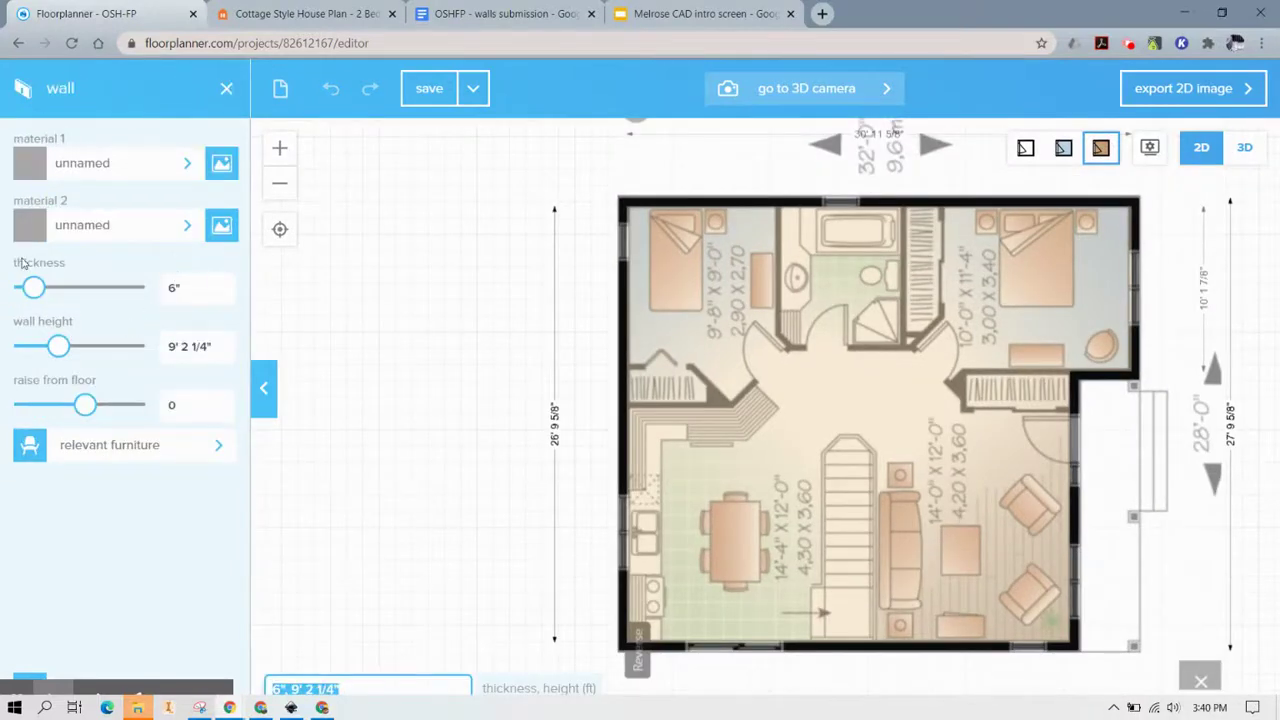
{"action": "left_click", "coordinate": [176, 172]}
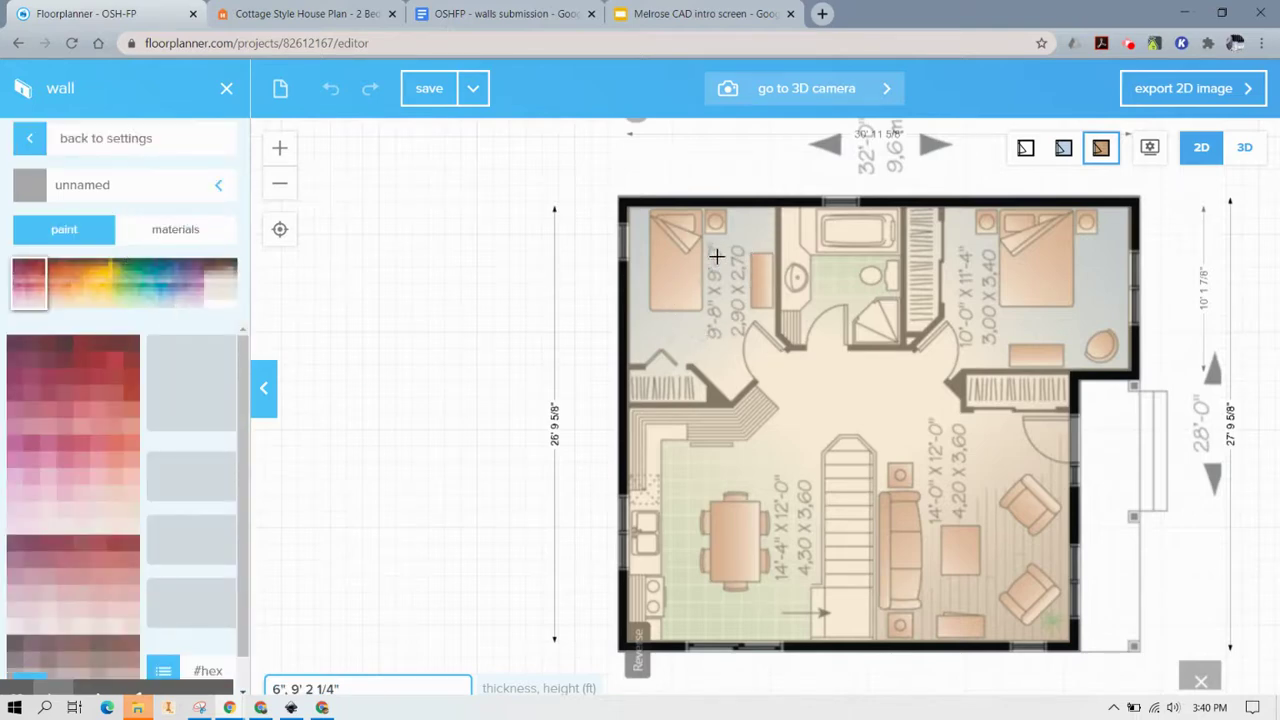
{"action": "left_click", "coordinate": [225, 303]}
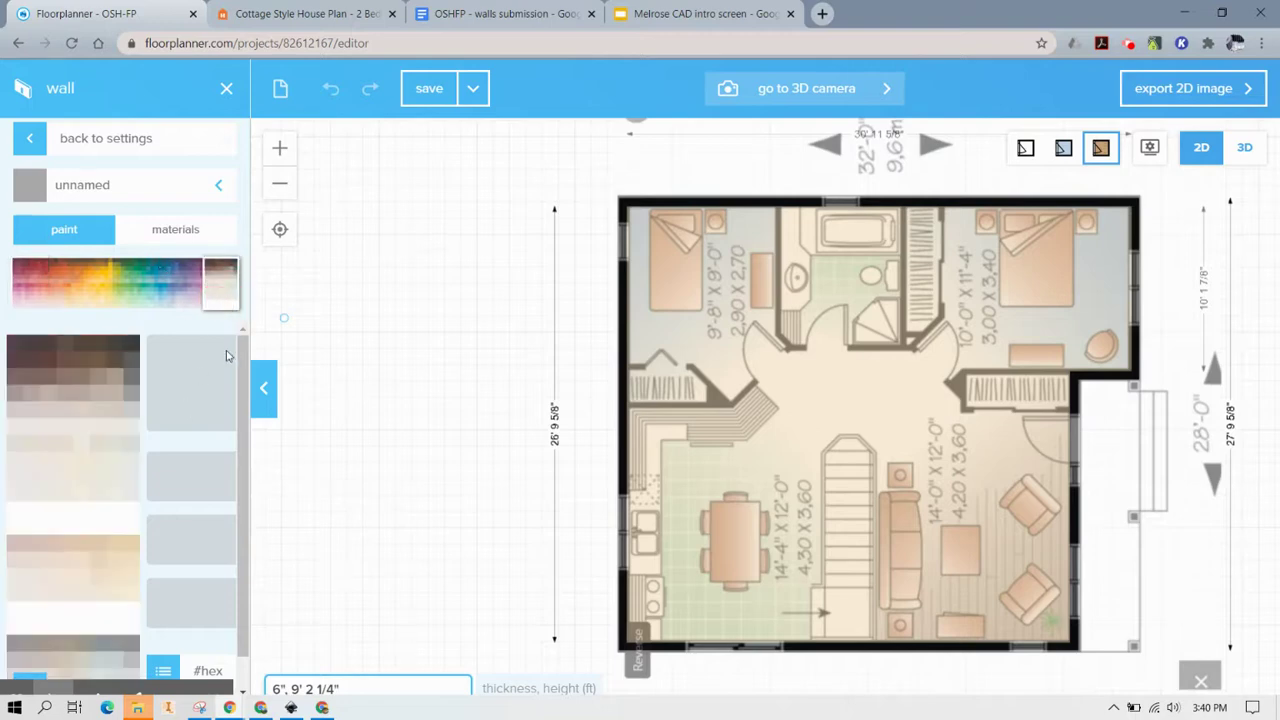
{"action": "left_click", "coordinate": [115, 443]}
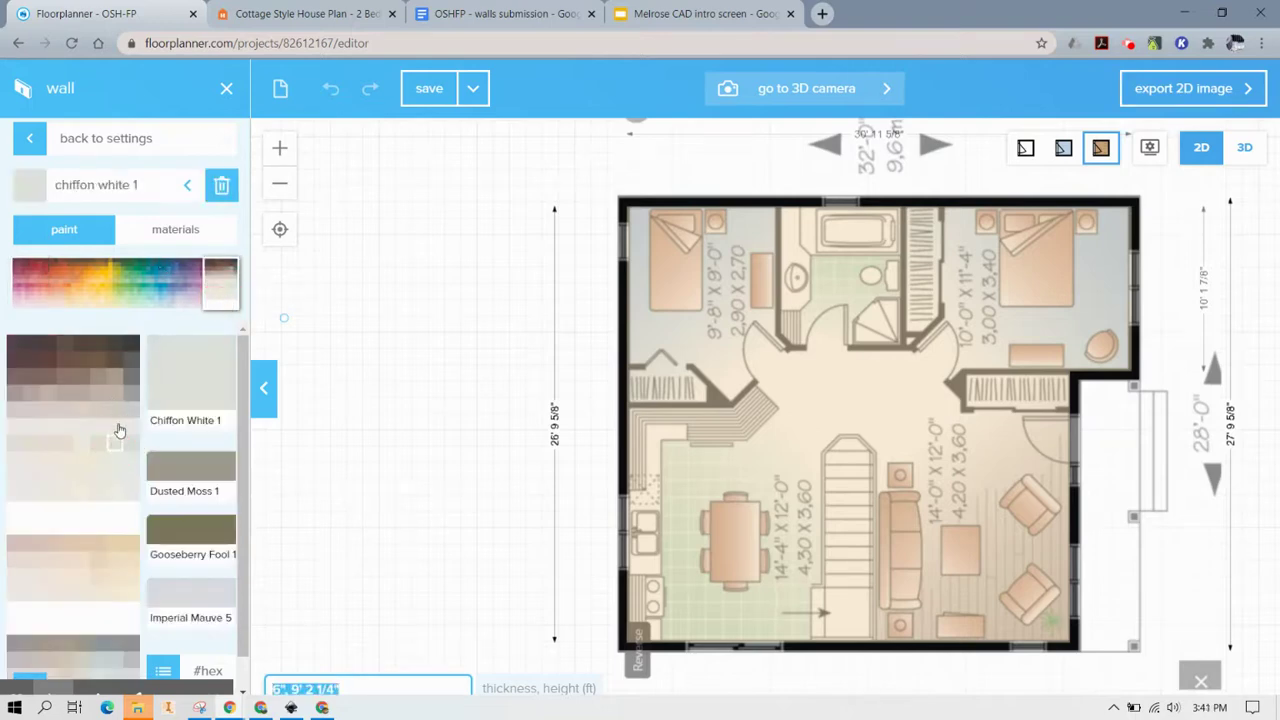
{"action": "left_click", "coordinate": [72, 140]}
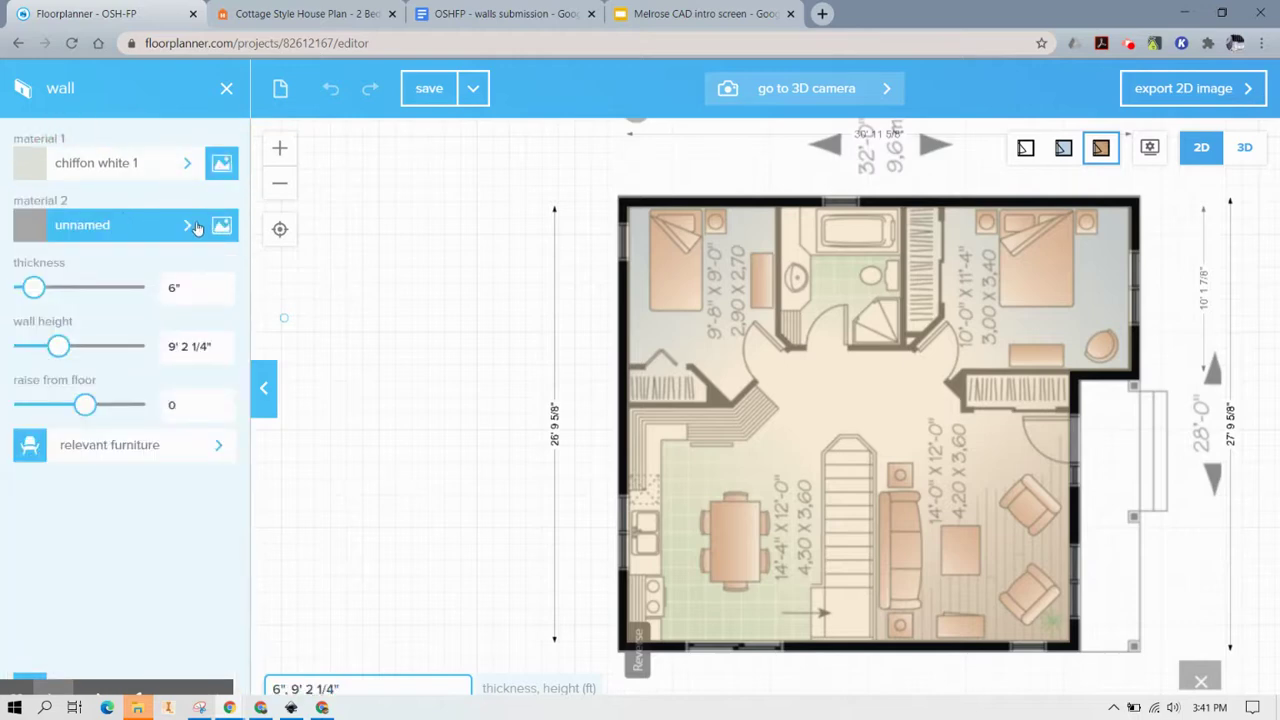
{"action": "left_click", "coordinate": [197, 221]}
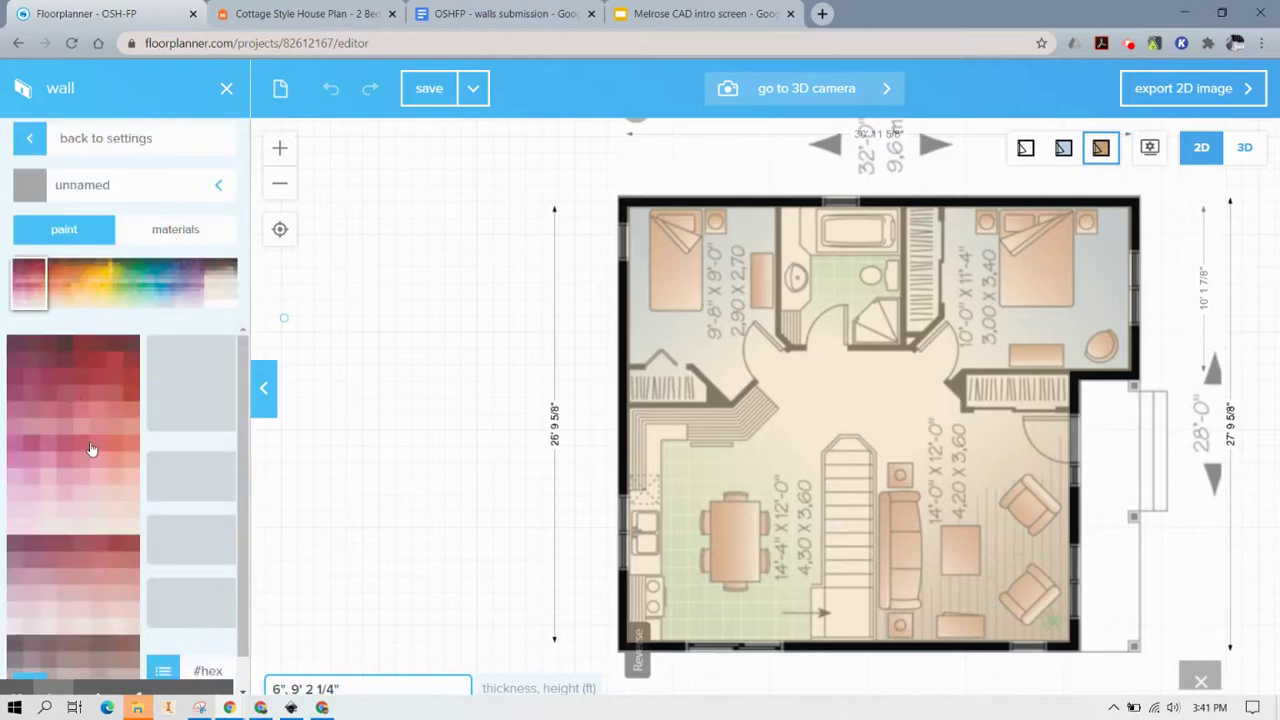
{"action": "left_click", "coordinate": [228, 299]}
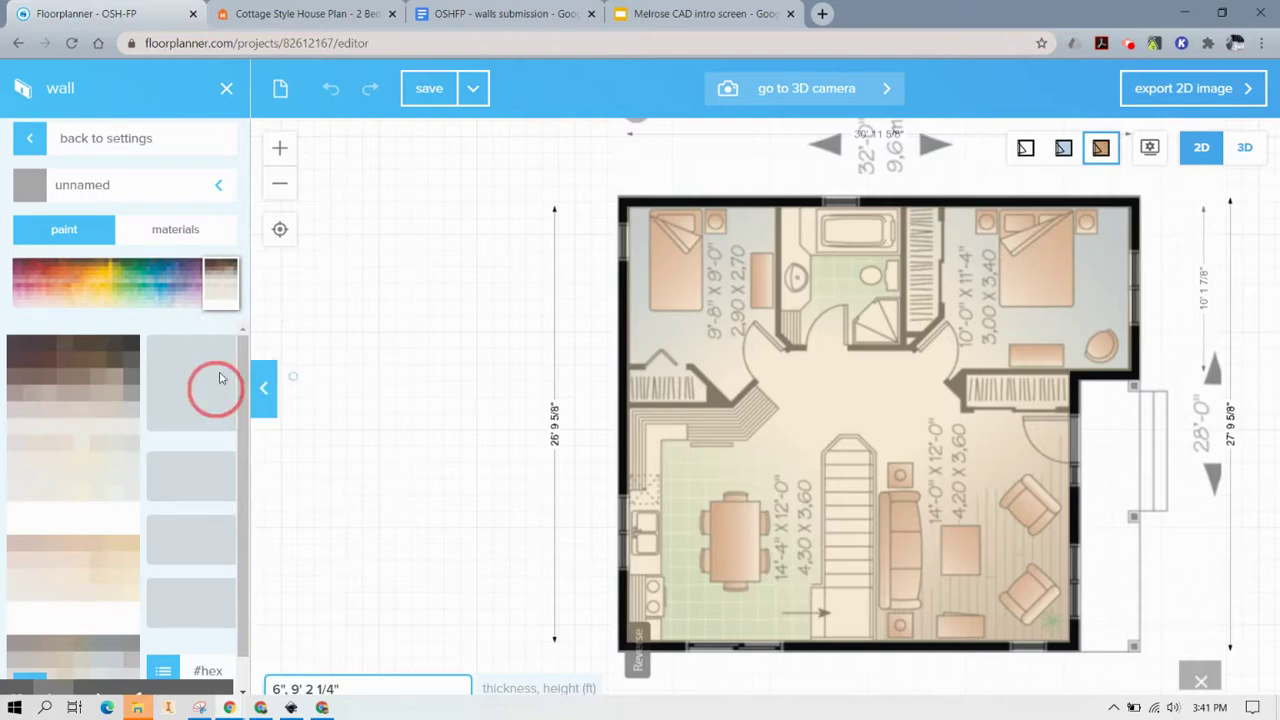
{"action": "left_click", "coordinate": [125, 445]}
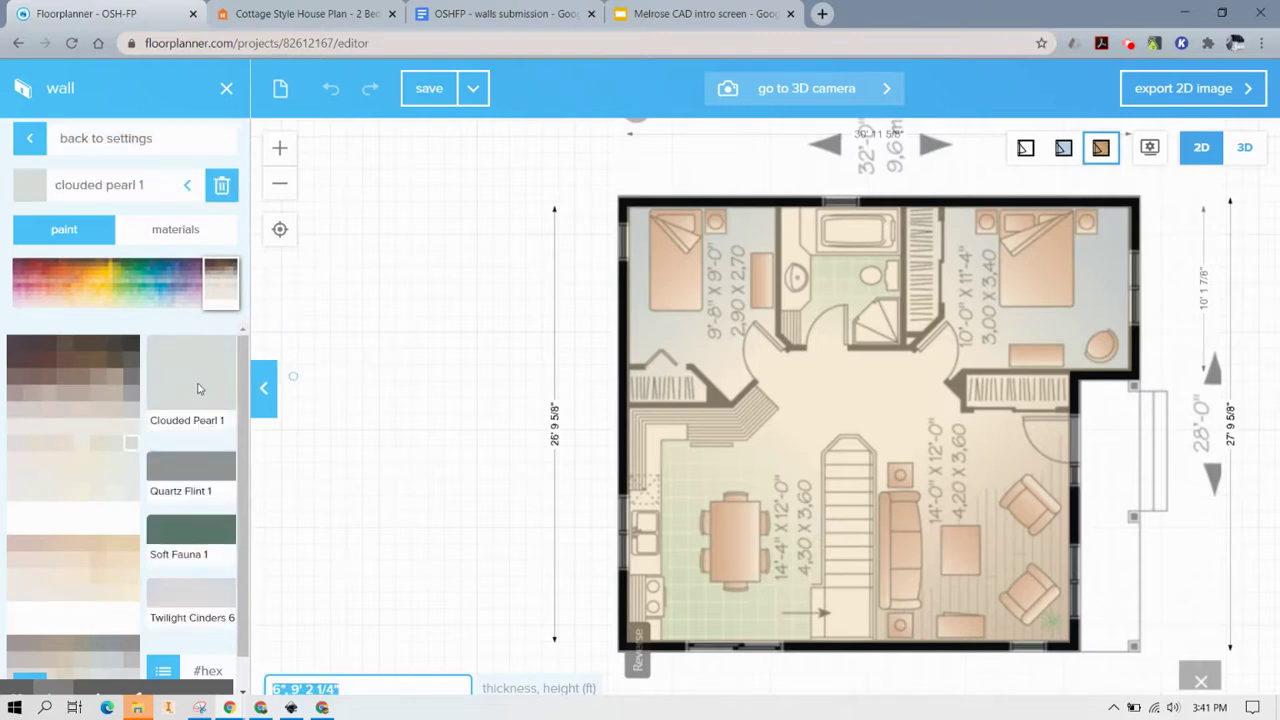
{"action": "left_click", "coordinate": [33, 148]}
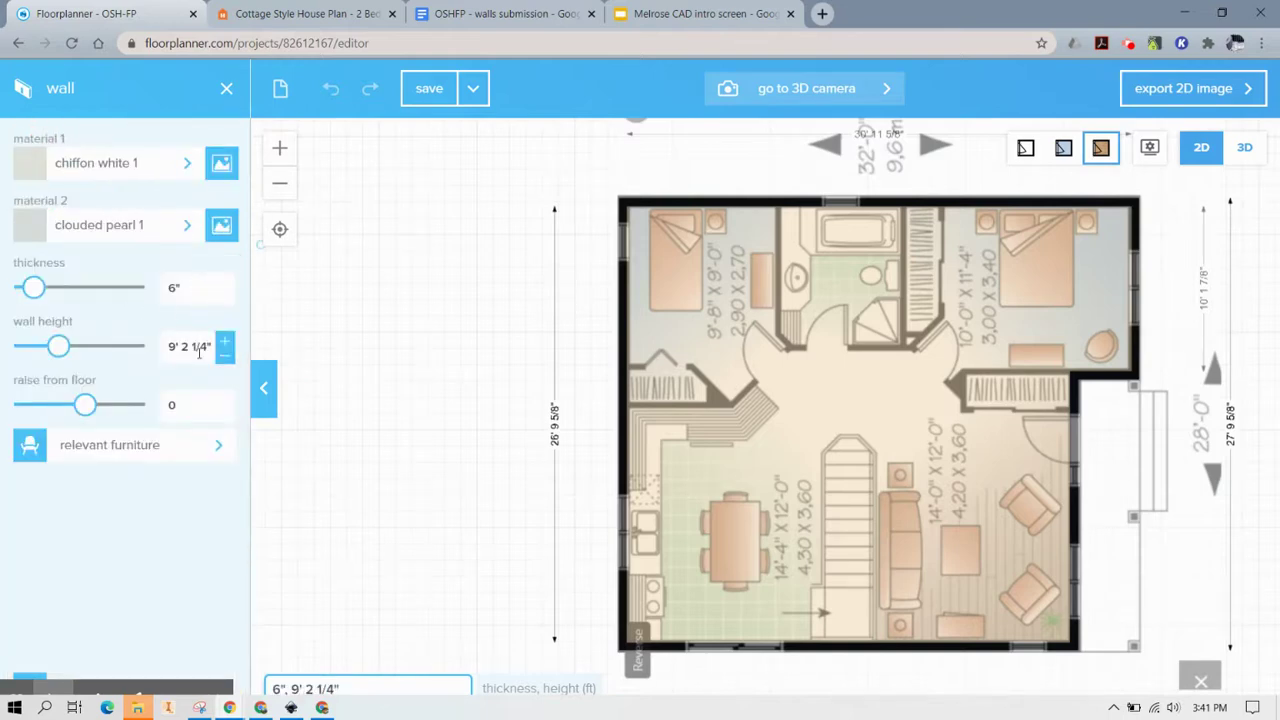
- Set the wall thickness to 4 1/2"
{"action": "left_click", "coordinate": [166, 290]}
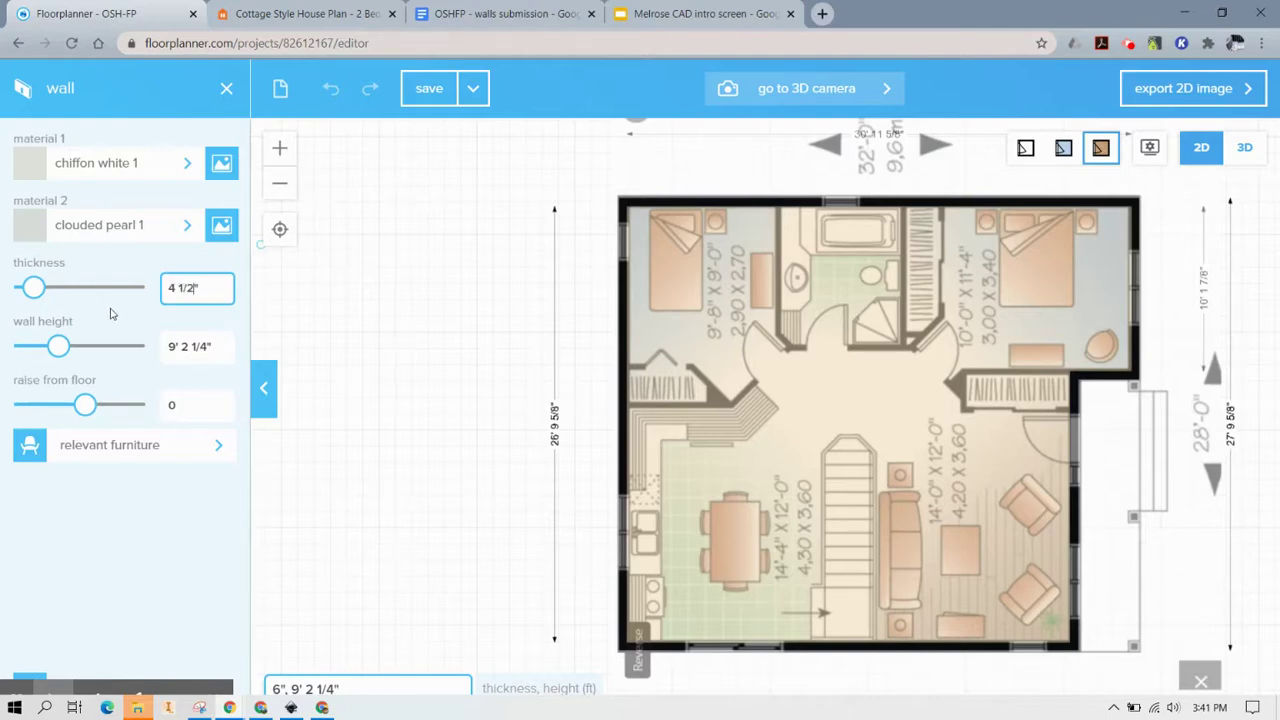
{"action": "key", "text": "Return"}
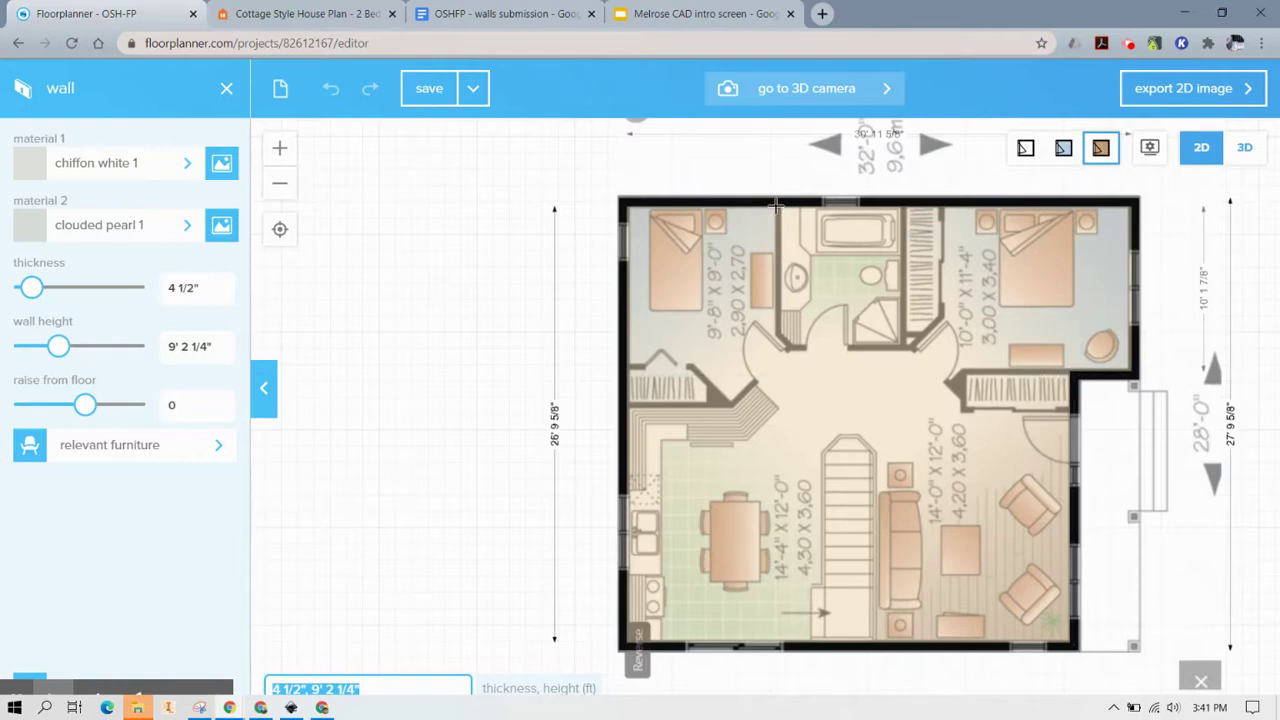
{"action": "left_click", "coordinate": [788, 296]}
- Trace interior walls from the top wall, along the bathroom's bottom, angling to the bedroom door
{"action": "scroll", "coordinate": [790, 233], "scroll_direction": "up", "scroll_amount": 2}
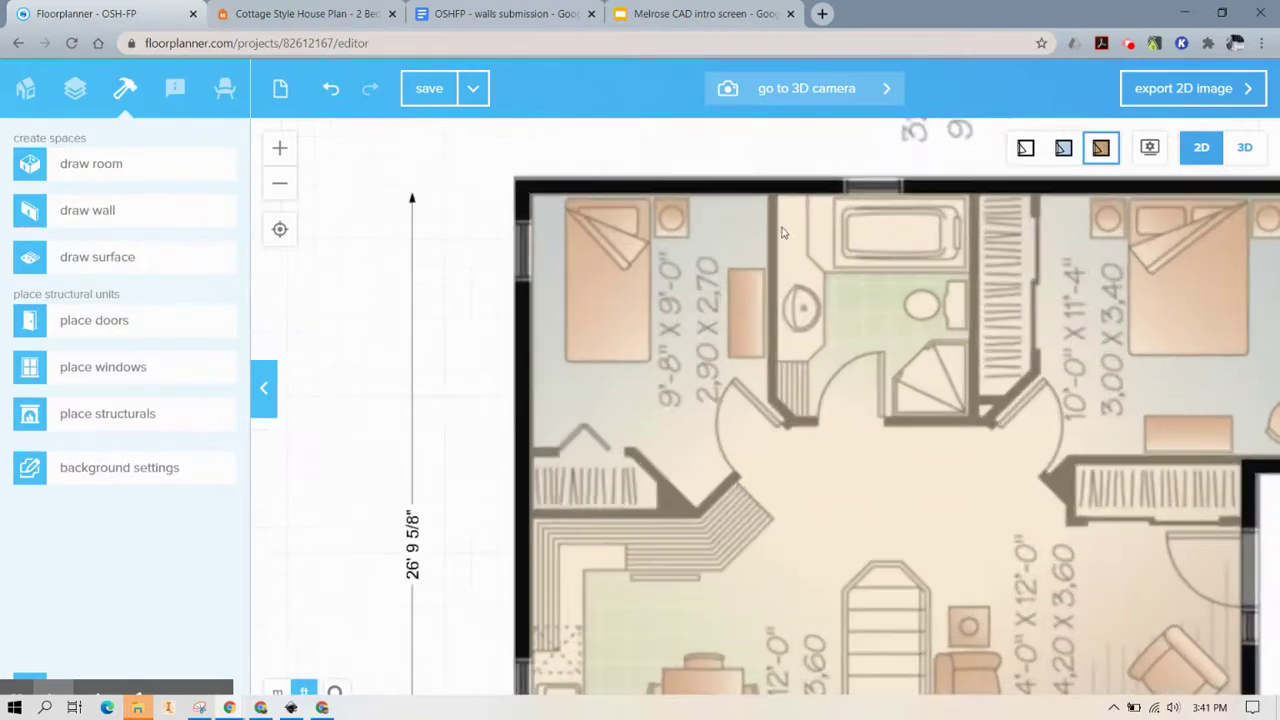
{"action": "key", "text": "ctrl+z"}
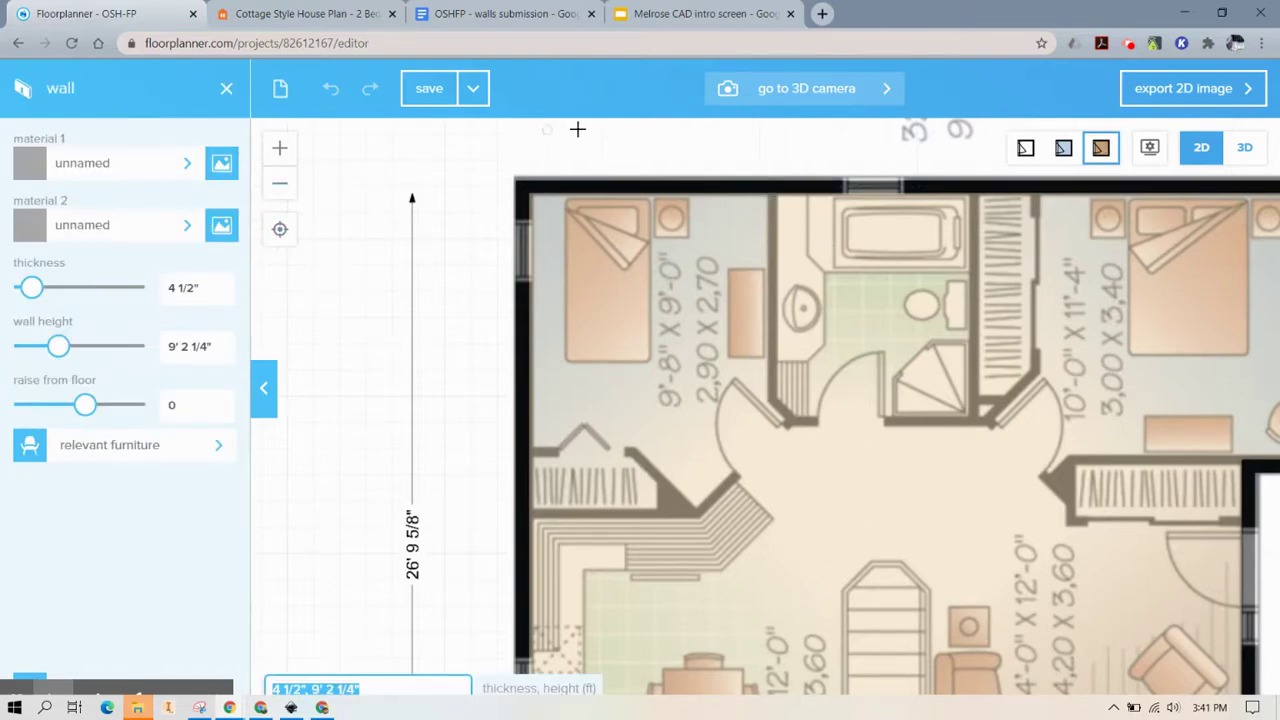
{"action": "left_click", "coordinate": [773, 194]}
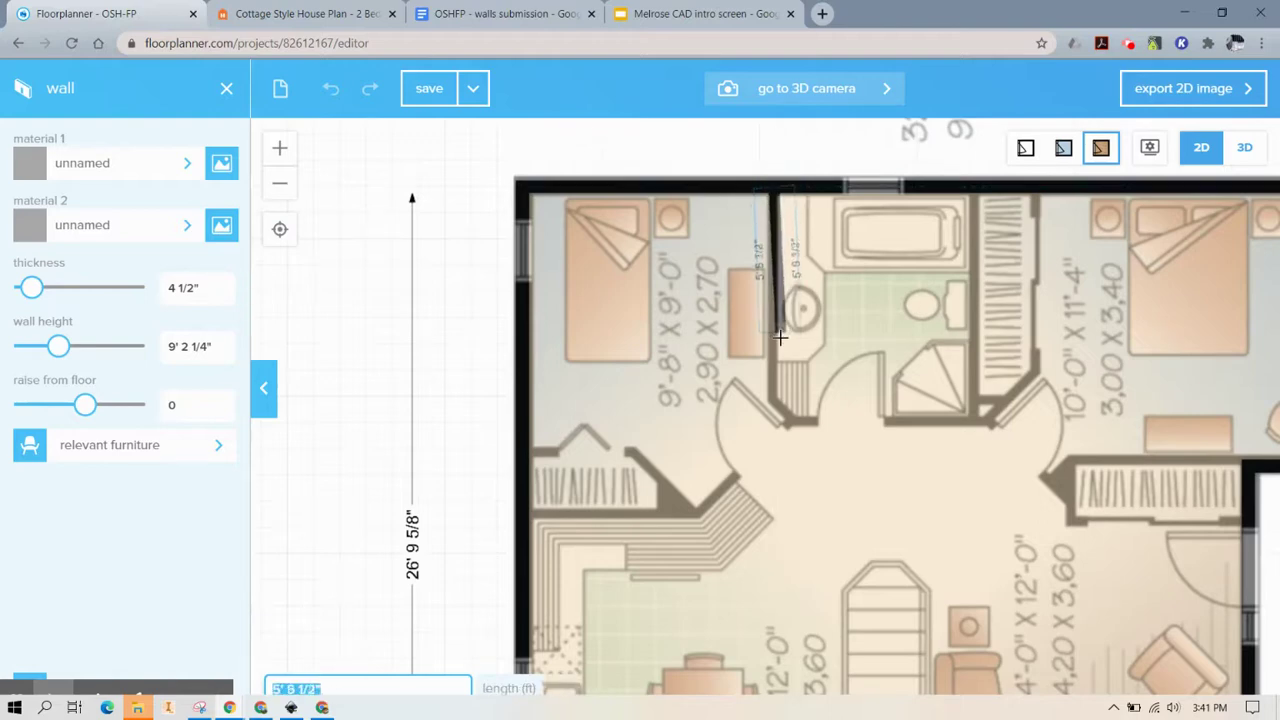
{"action": "left_click", "coordinate": [776, 400]}
{"action": "left_click", "coordinate": [804, 421]}
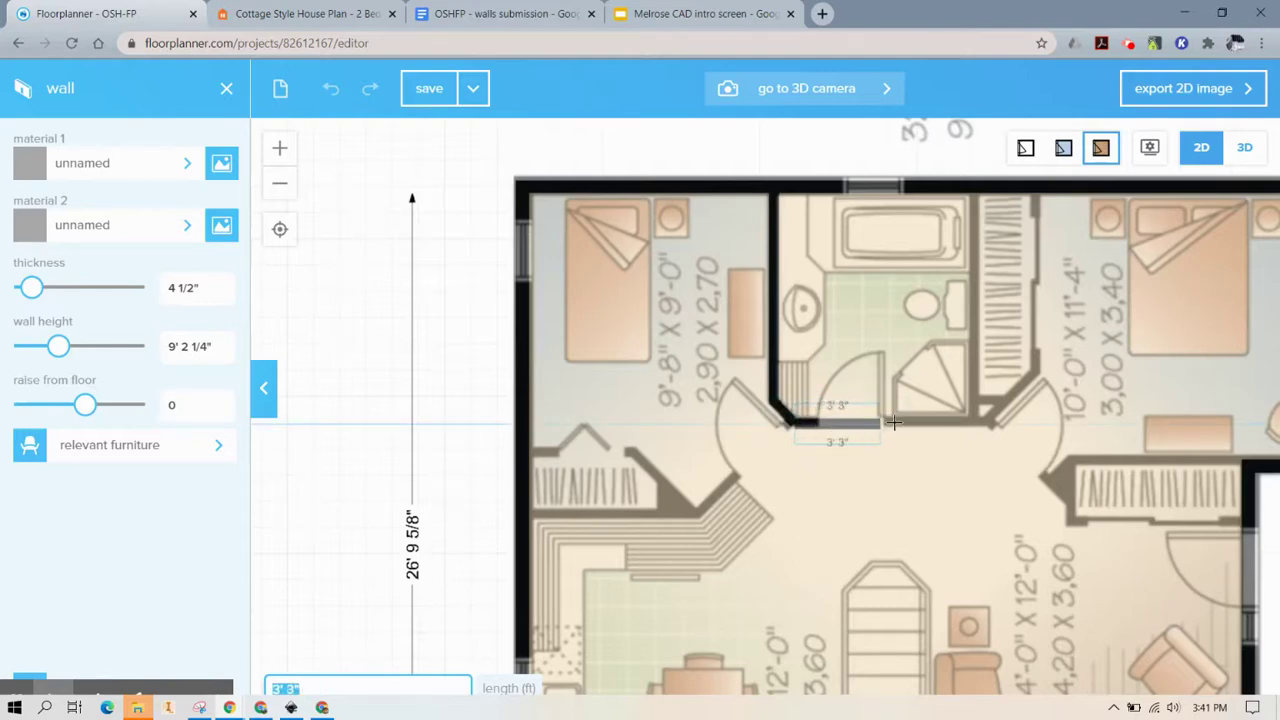
{"action": "left_click", "coordinate": [991, 421]}
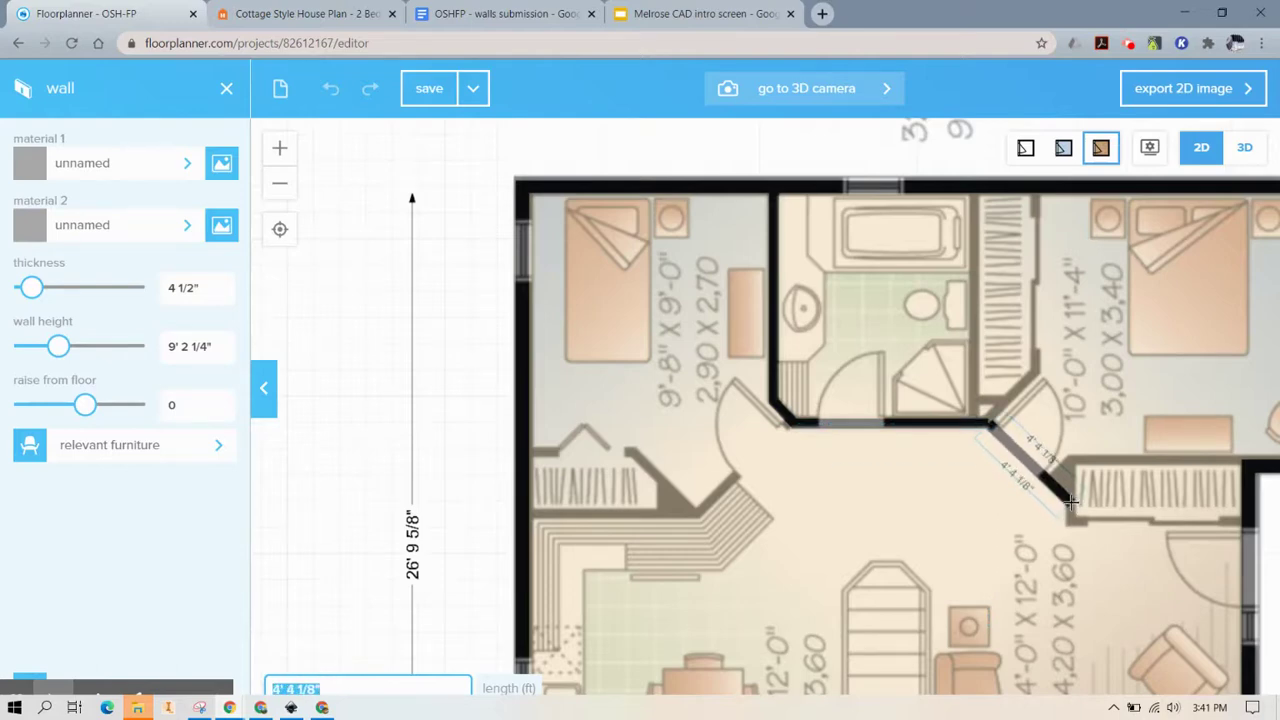
{"action": "left_click", "coordinate": [1070, 503]}
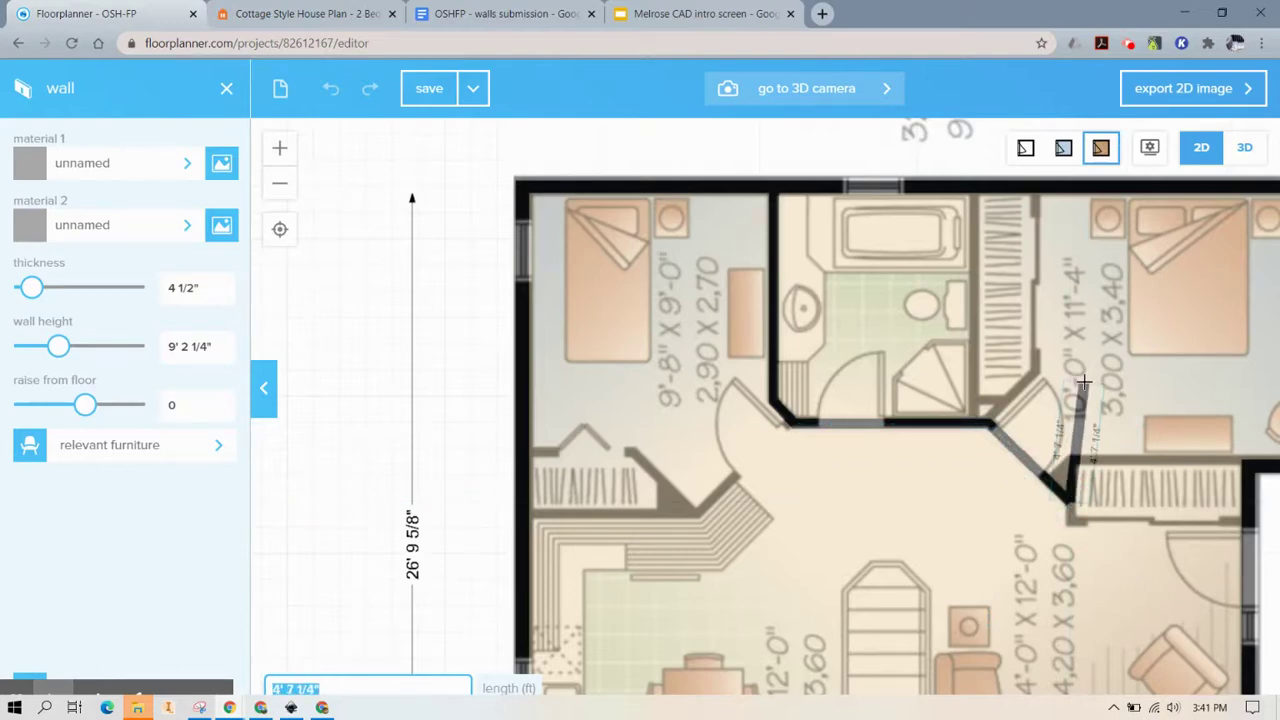
{"action": "key", "text": "Escape"}
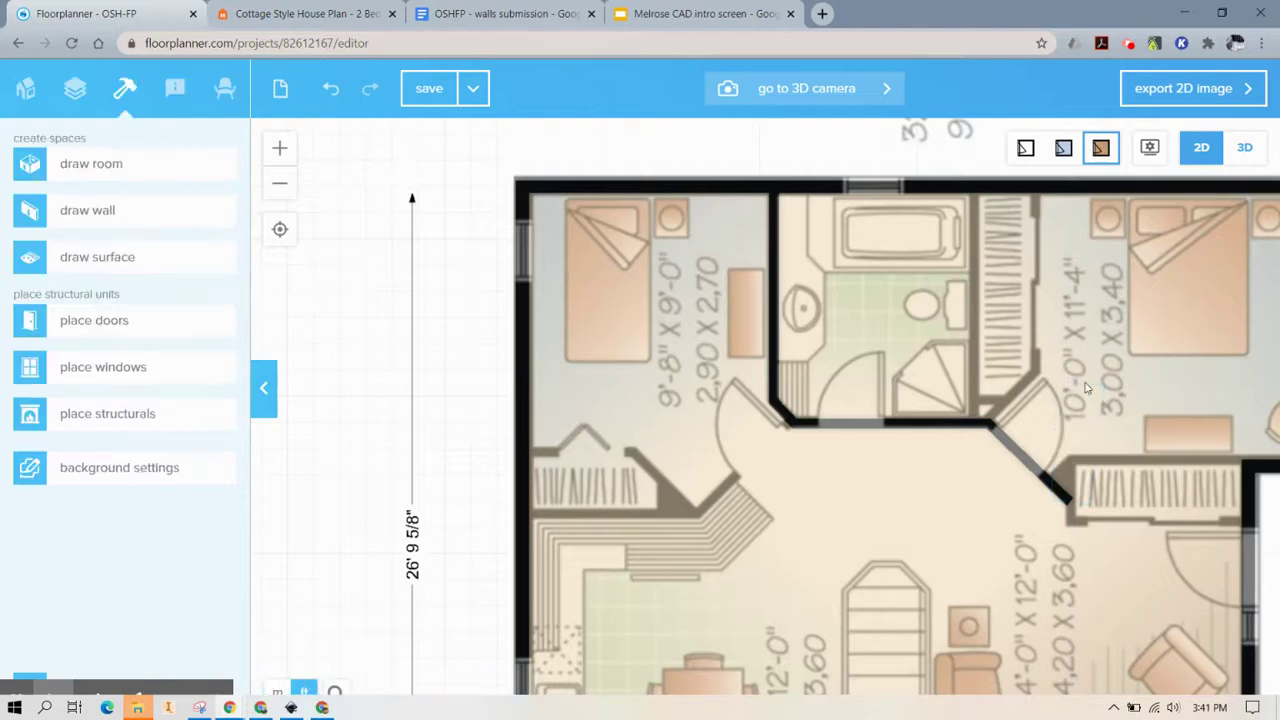
- Trace the closet's top, left and bottom walls from the right exterior wall and back
{"action": "left_click", "coordinate": [115, 212]}
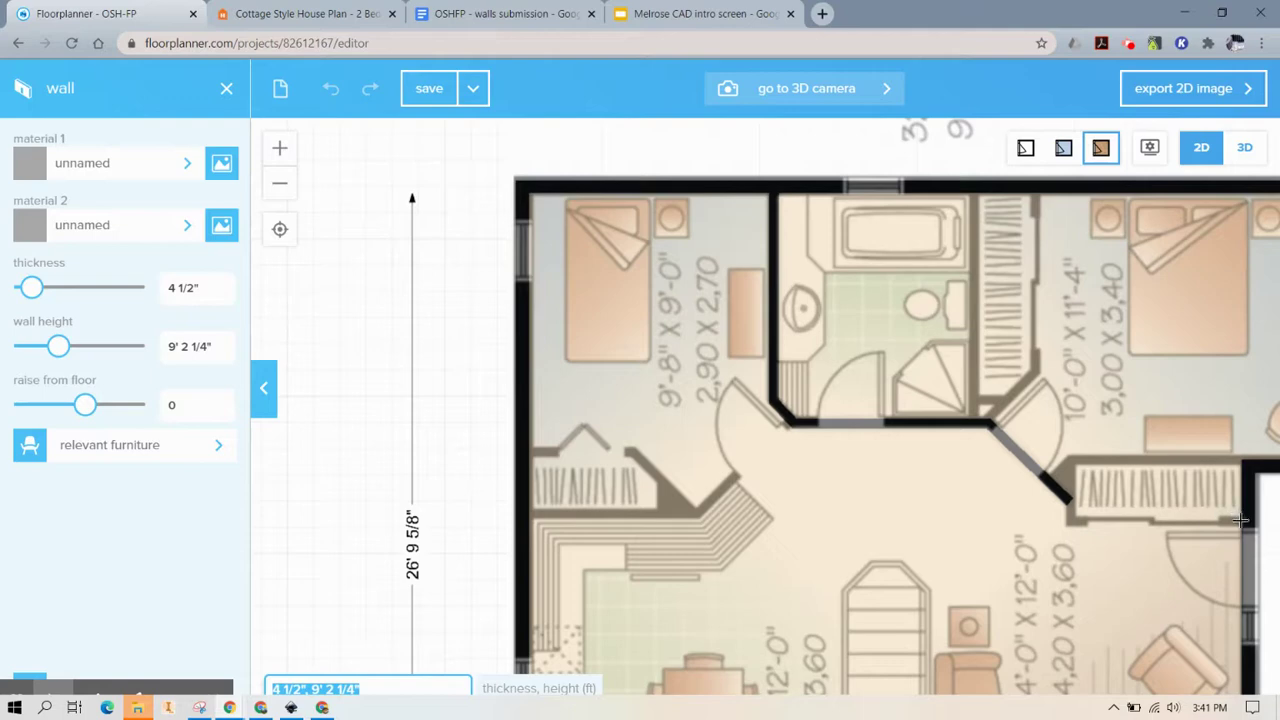
{"action": "left_click", "coordinate": [1240, 463]}
{"action": "left_click", "coordinate": [1068, 465]}
{"action": "left_click", "coordinate": [1068, 522]}
{"action": "double_click", "coordinate": [1244, 522]}
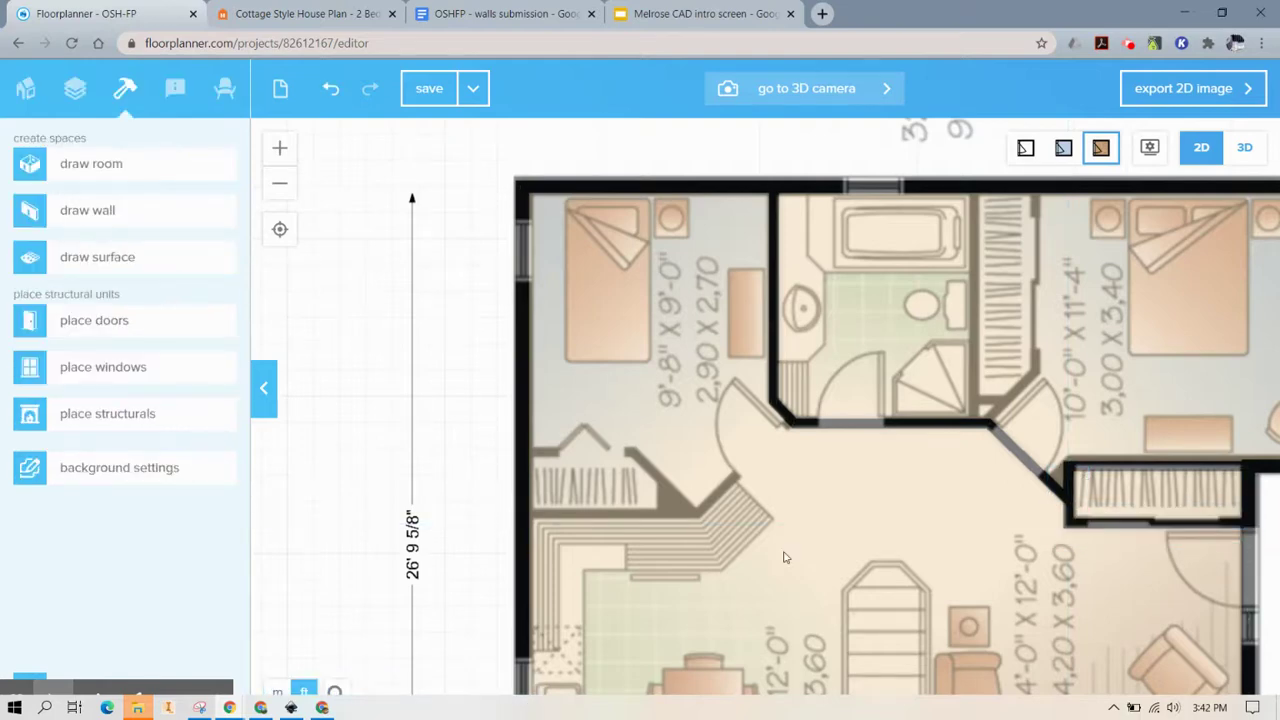
- Move the closet's bottom wall onto the plan's traced closet line
{"action": "scroll", "coordinate": [810, 550], "scroll_direction": "down", "scroll_amount": 2}
{"action": "left_click_drag", "start_coordinate": [996, 477], "coordinate": [1040, 537]}
{"action": "scroll", "coordinate": [1170, 545], "scroll_direction": "up", "scroll_amount": 4}
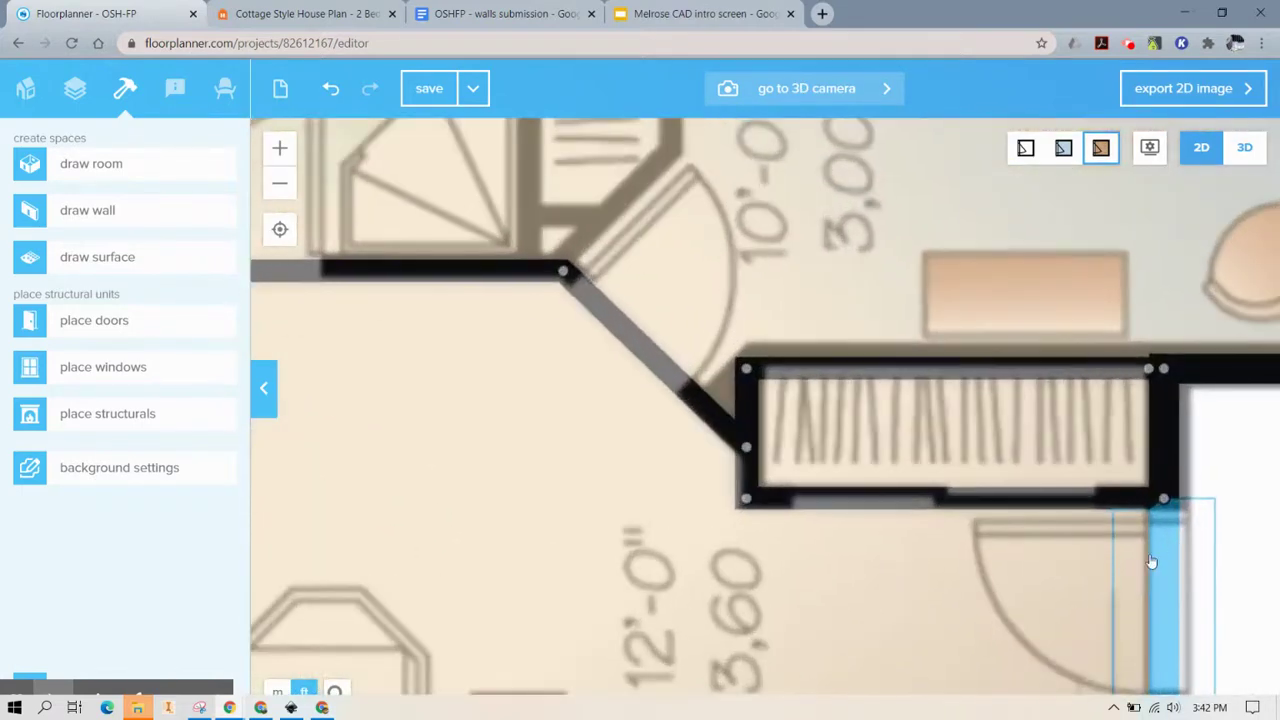
{"action": "scroll", "coordinate": [934, 534], "scroll_direction": "up", "scroll_amount": 2}
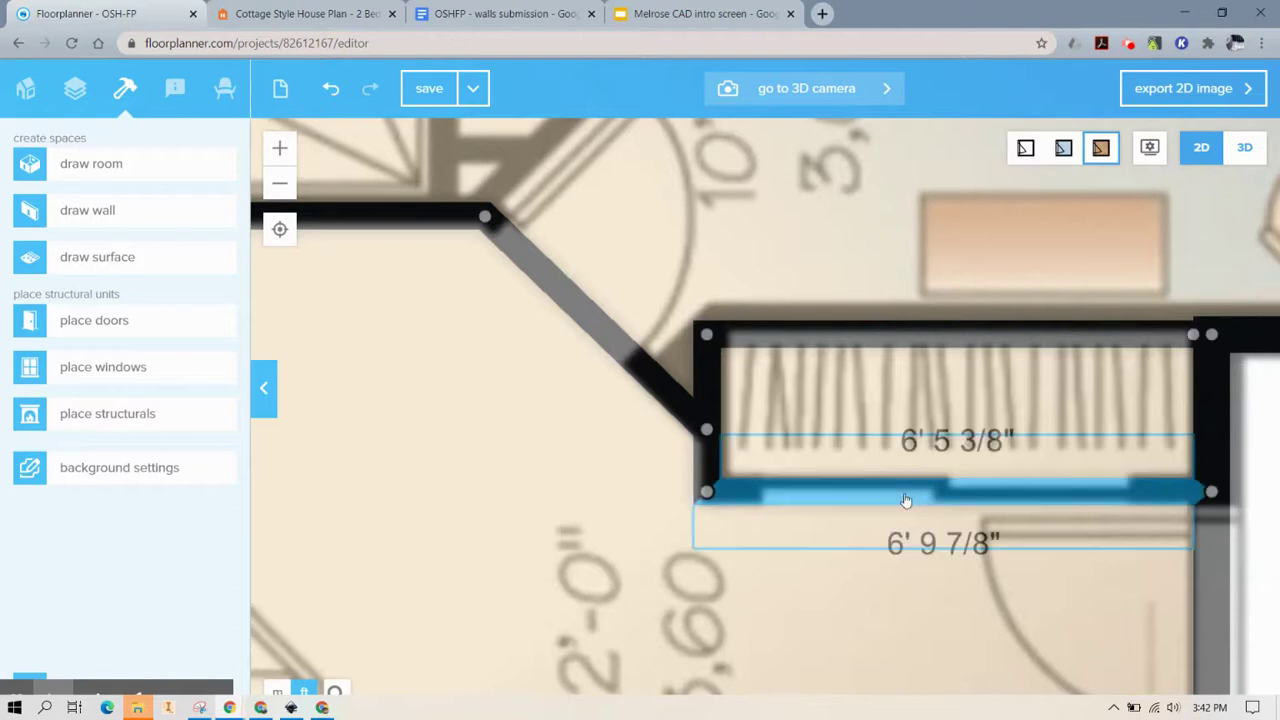
{"action": "mouse_move", "coordinate": [883, 494]}
{"action": "left_mouse_down"}
{"action": "mouse_move", "coordinate": [877, 474]}
{"action": "mouse_move", "coordinate": [894, 486]}
{"action": "left_mouse_up"}
{"action": "scroll", "coordinate": [1120, 487], "scroll_direction": "down", "scroll_amount": 4}
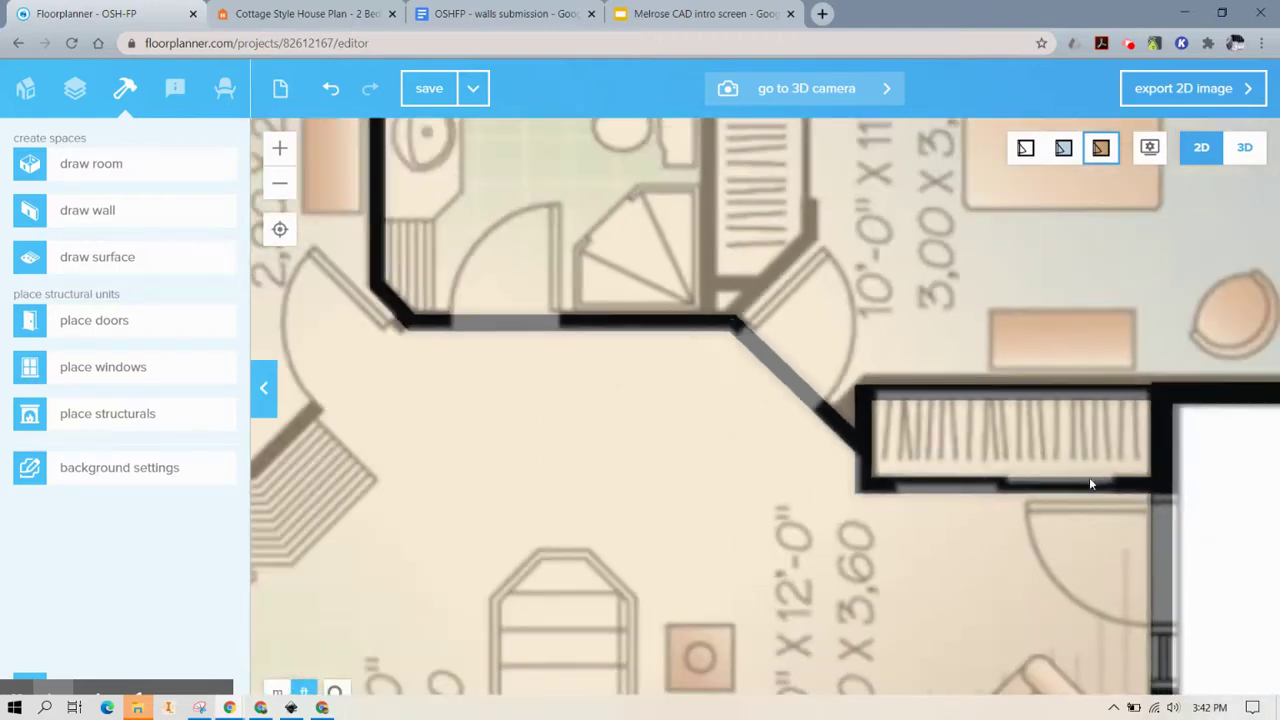
- Adjust the bottom wall's left end so the closet closes against the angled wall
{"action": "left_click", "coordinate": [1090, 483]}
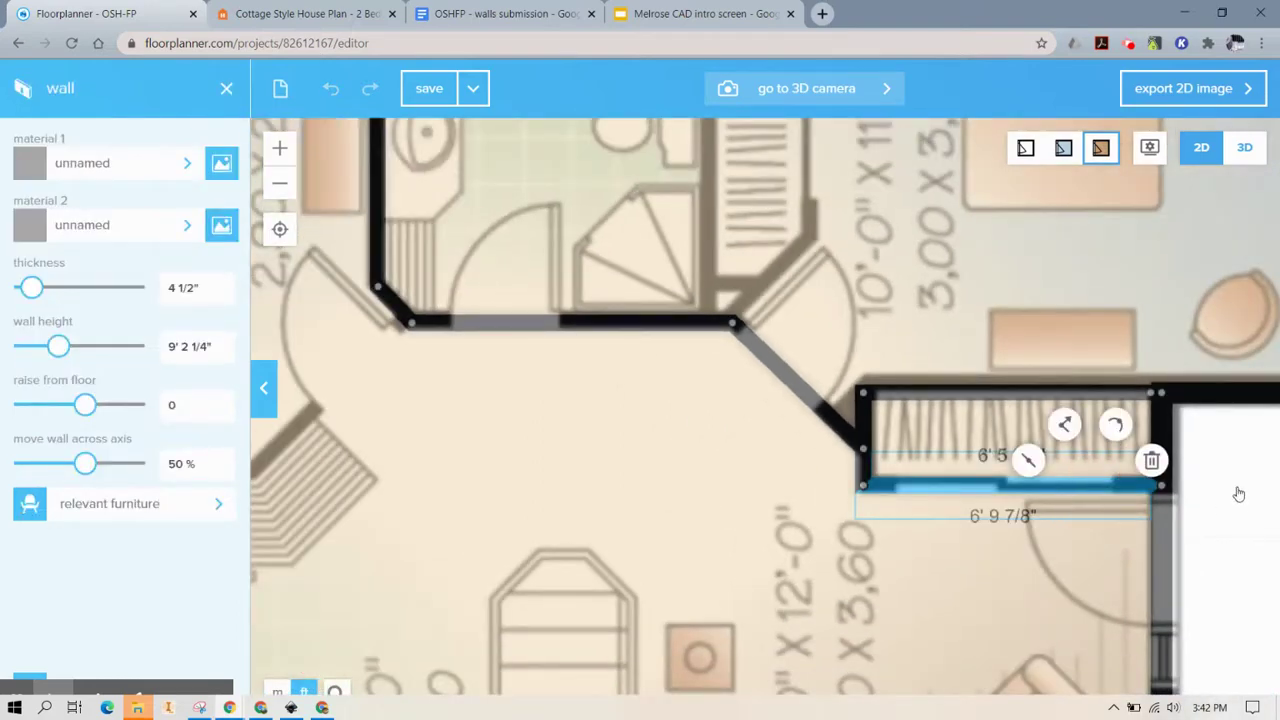
{"action": "mouse_move", "coordinate": [866, 492]}
{"action": "left_mouse_down"}
{"action": "mouse_move", "coordinate": [866, 449]}
{"action": "mouse_move", "coordinate": [868, 497]}
{"action": "left_mouse_up"}
{"action": "left_click", "coordinate": [866, 492]}
{"action": "left_click", "coordinate": [996, 490]}
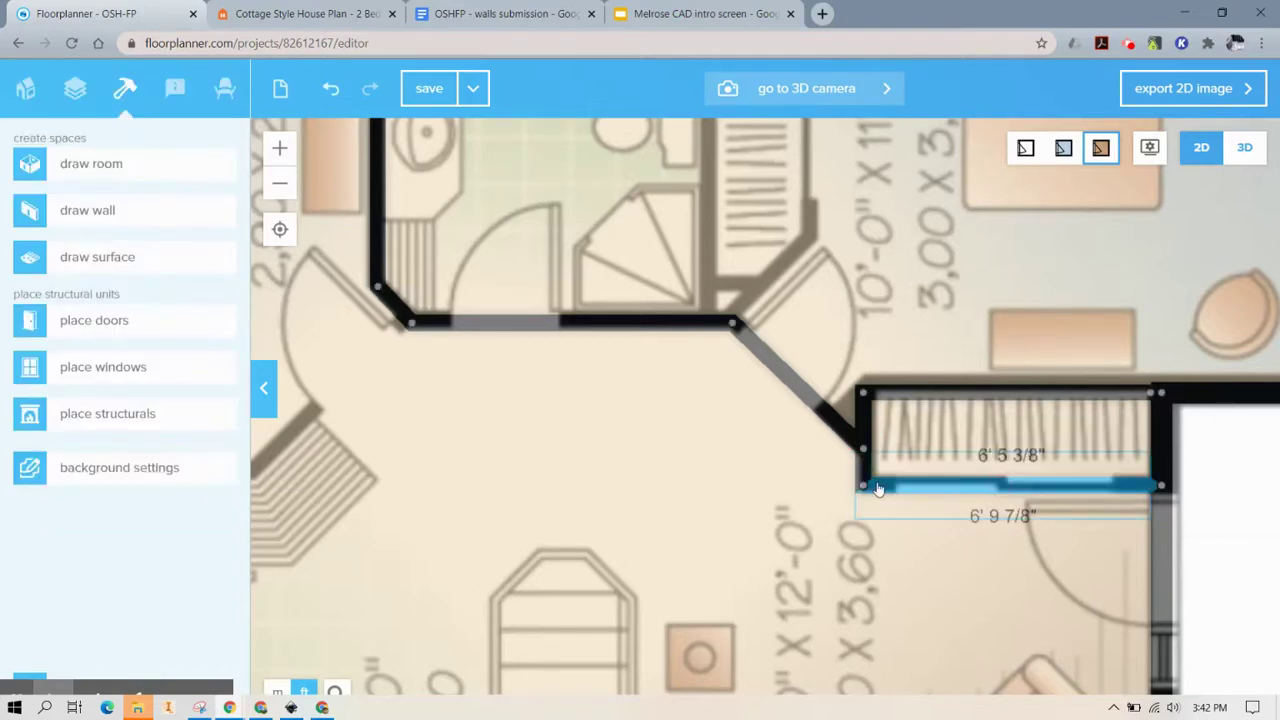
{"action": "mouse_move", "coordinate": [863, 480]}
{"action": "left_mouse_down"}
{"action": "mouse_move", "coordinate": [863, 466]}
{"action": "mouse_move", "coordinate": [869, 480]}
{"action": "left_mouse_up"}
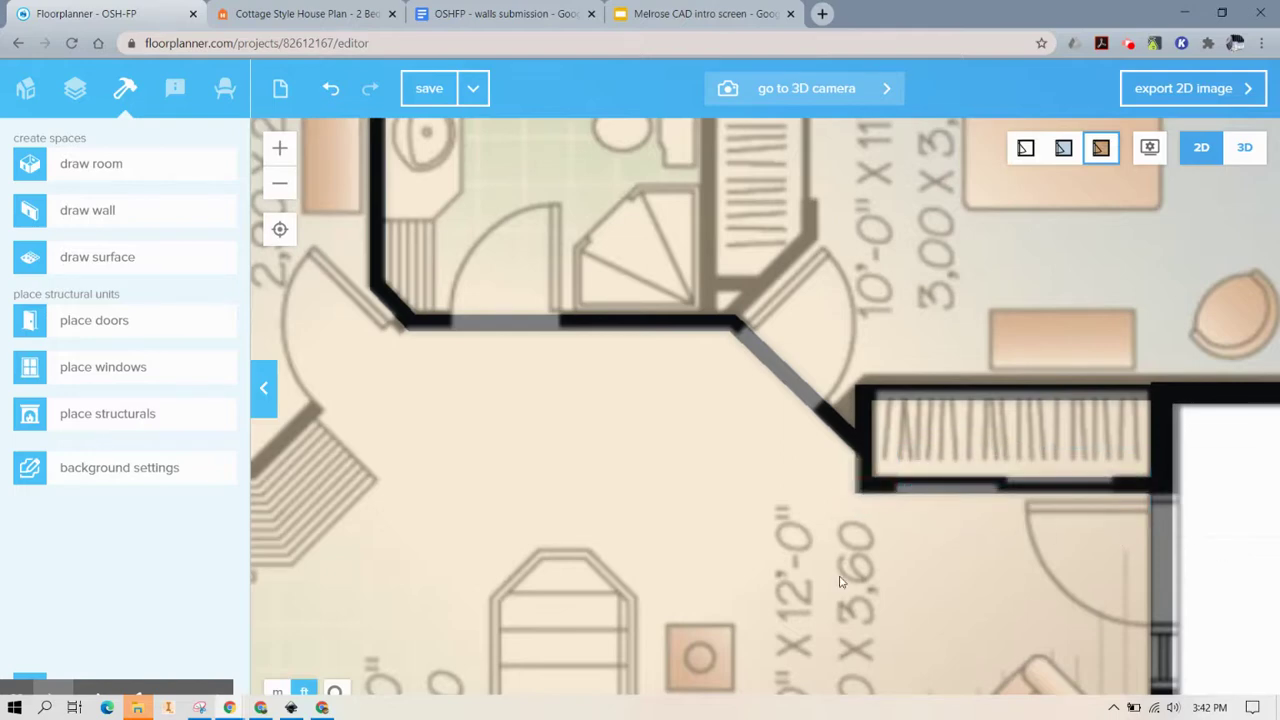
{"action": "scroll", "coordinate": [1145, 388], "scroll_direction": "up", "scroll_amount": 5}
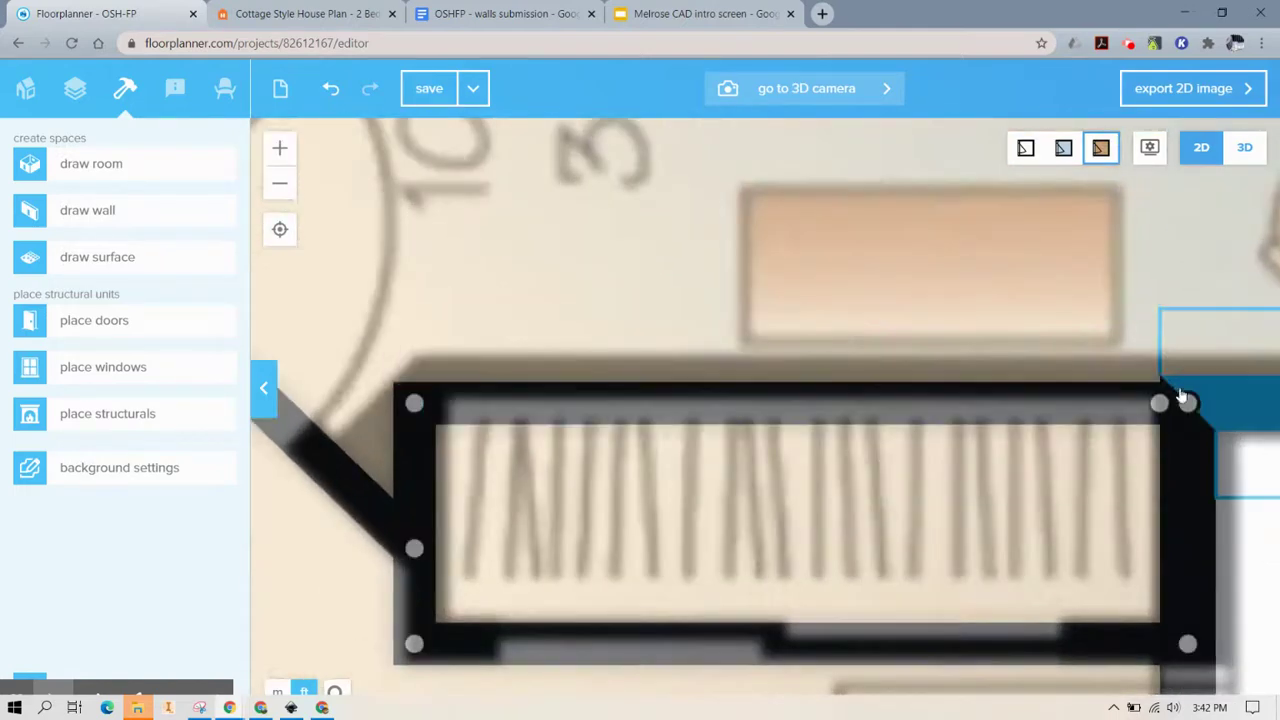
{"action": "scroll", "coordinate": [1175, 387], "scroll_direction": "down", "scroll_amount": 8}
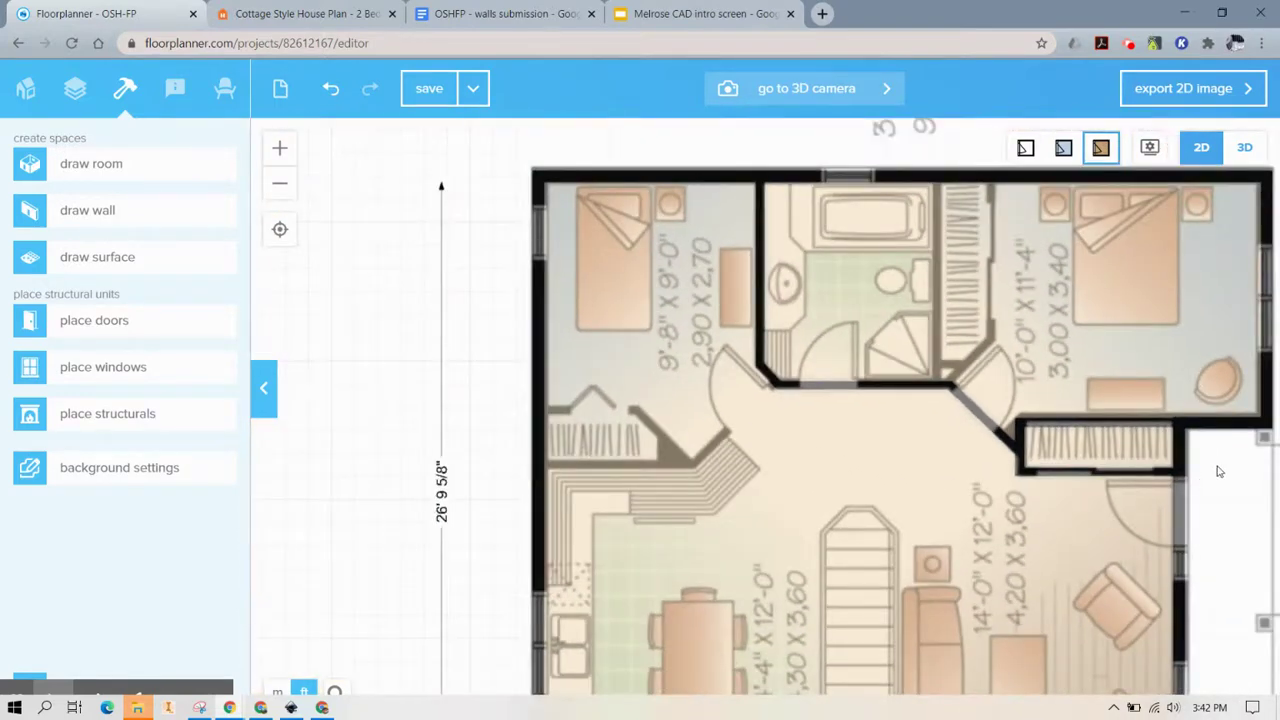
{"action": "left_click_drag", "start_coordinate": [1219, 471], "coordinate": [1074, 506]}
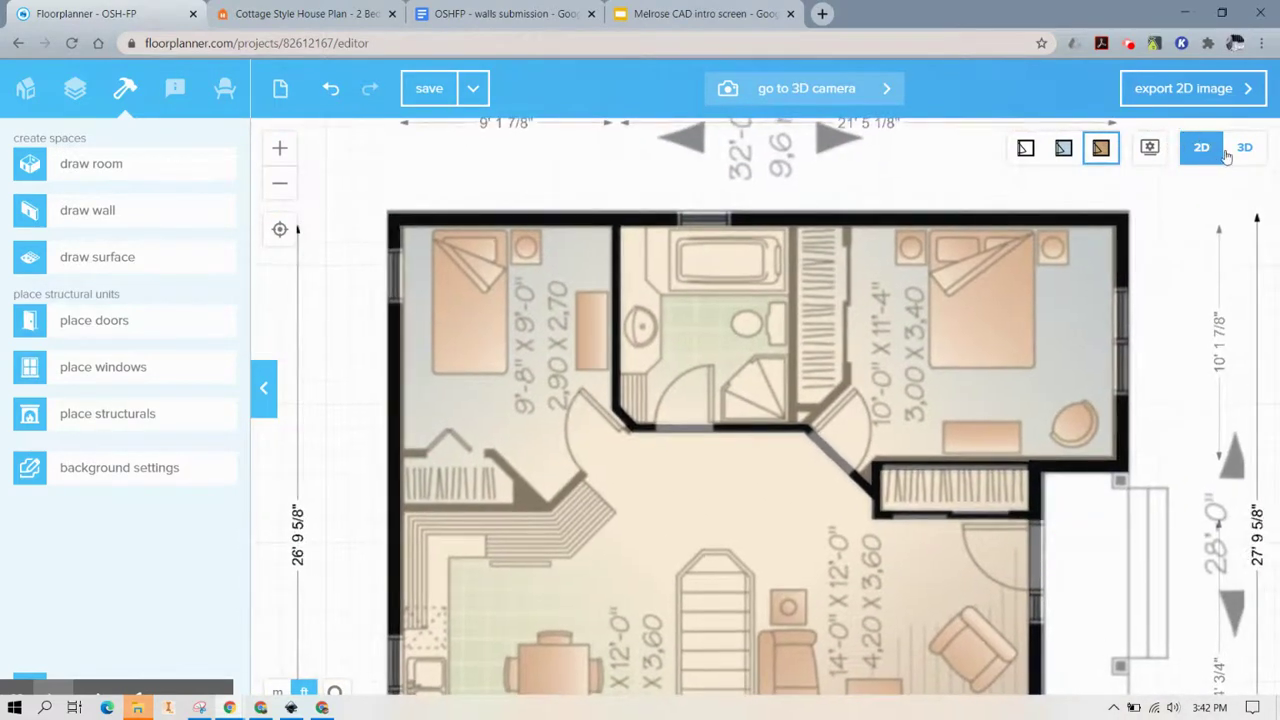
{"action": "left_click", "coordinate": [1240, 150]}
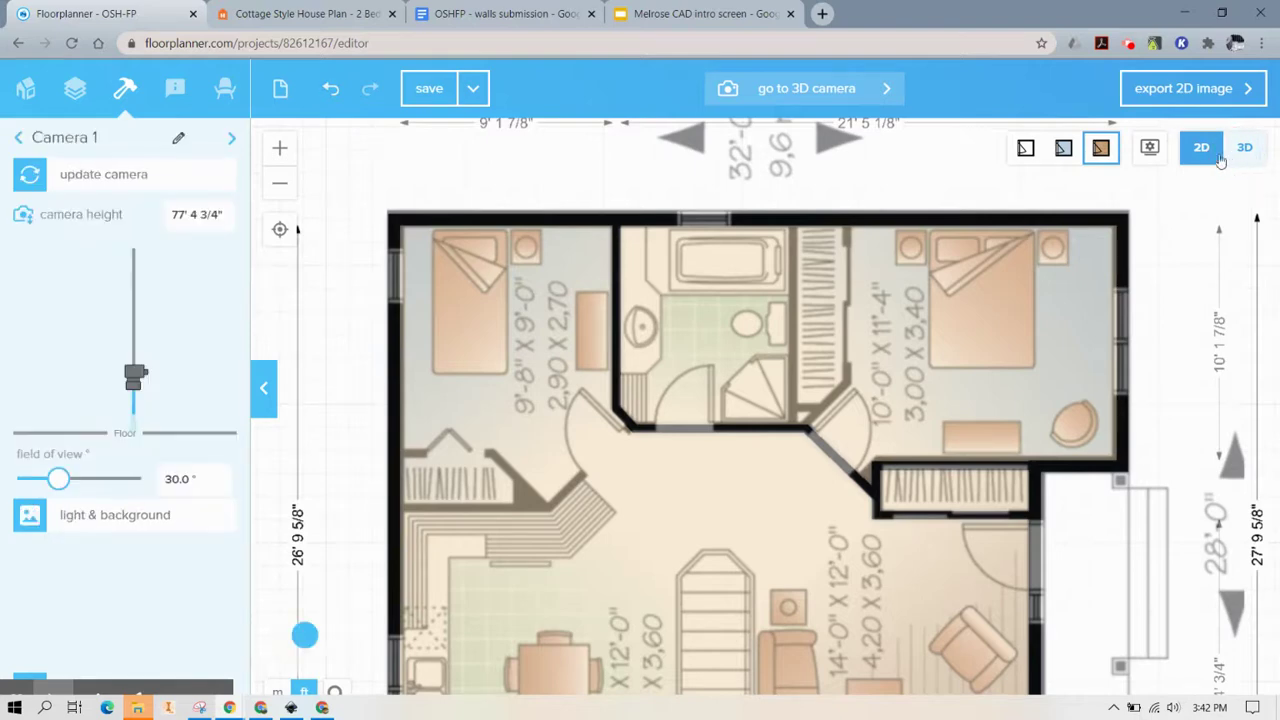
{"action": "left_click_drag", "start_coordinate": [1040, 457], "coordinate": [898, 357]}
{"action": "right_click_drag", "start_coordinate": [898, 357], "coordinate": [821, 347]}
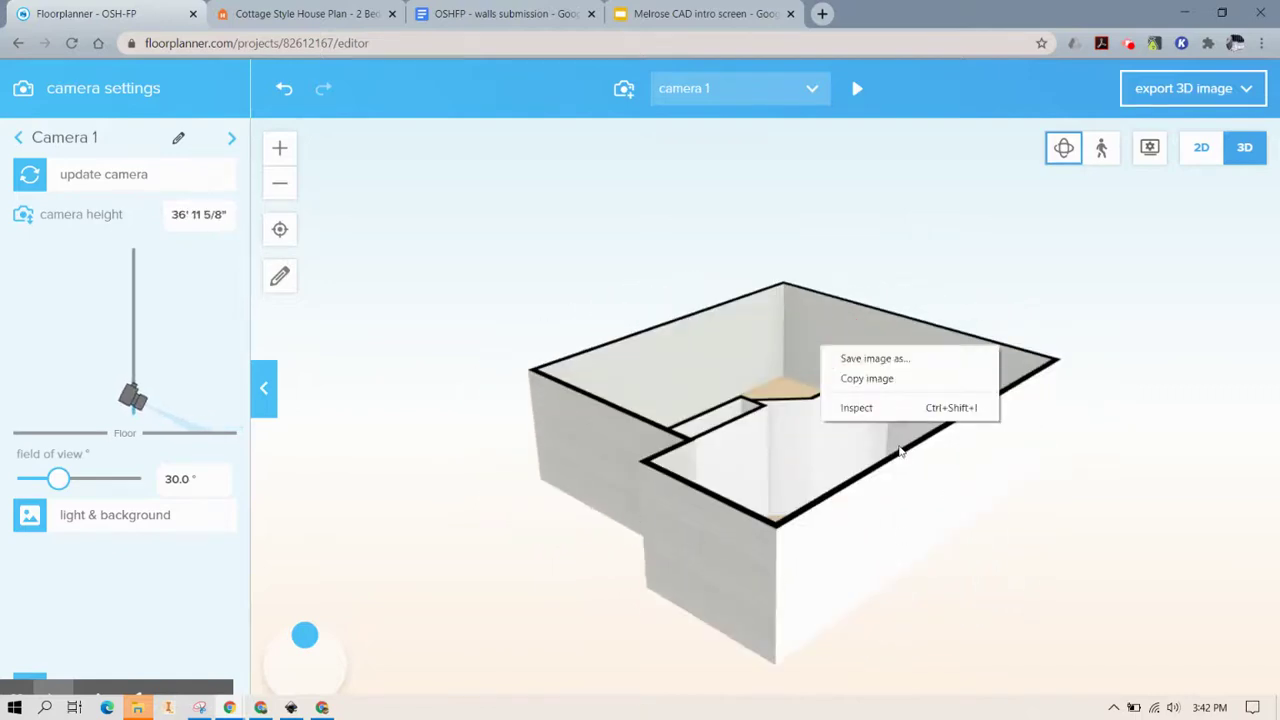
{"action": "left_click_drag", "start_coordinate": [582, 512], "coordinate": [674, 436]}
{"action": "left_click_drag", "start_coordinate": [786, 246], "coordinate": [714, 457]}
{"action": "right_click", "coordinate": [714, 462]}
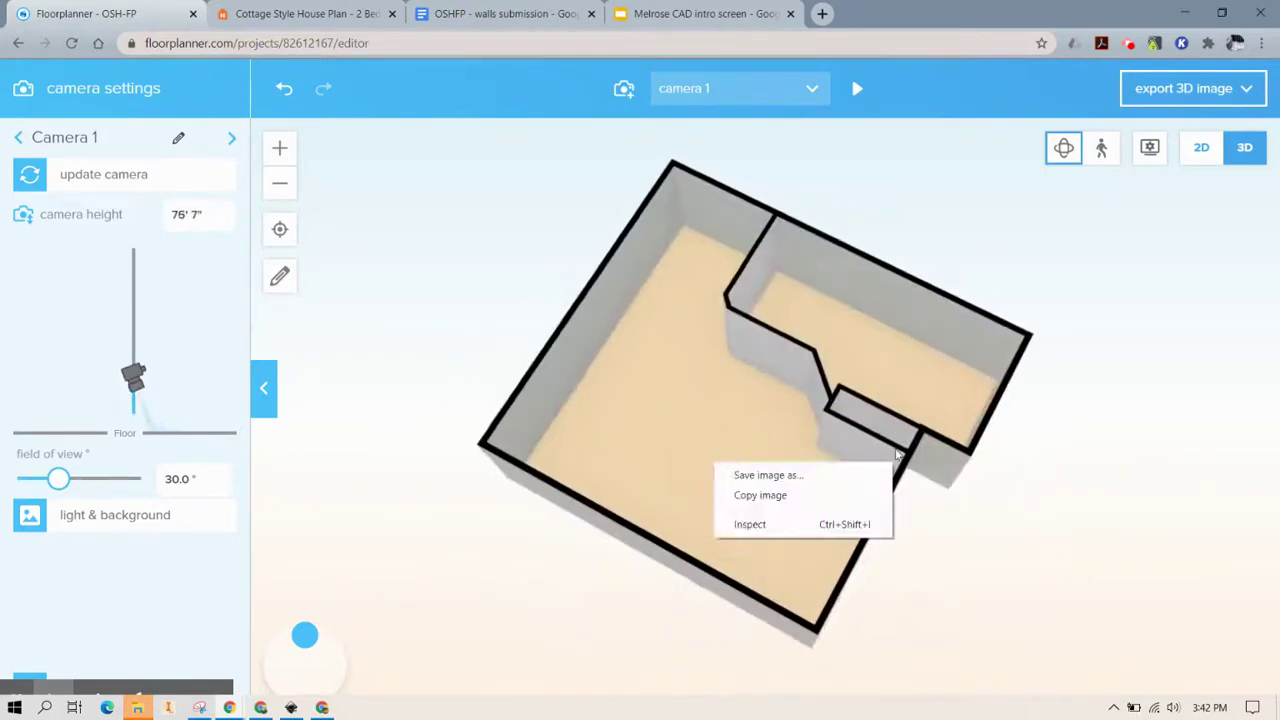
{"action": "left_click", "coordinate": [1055, 588]}
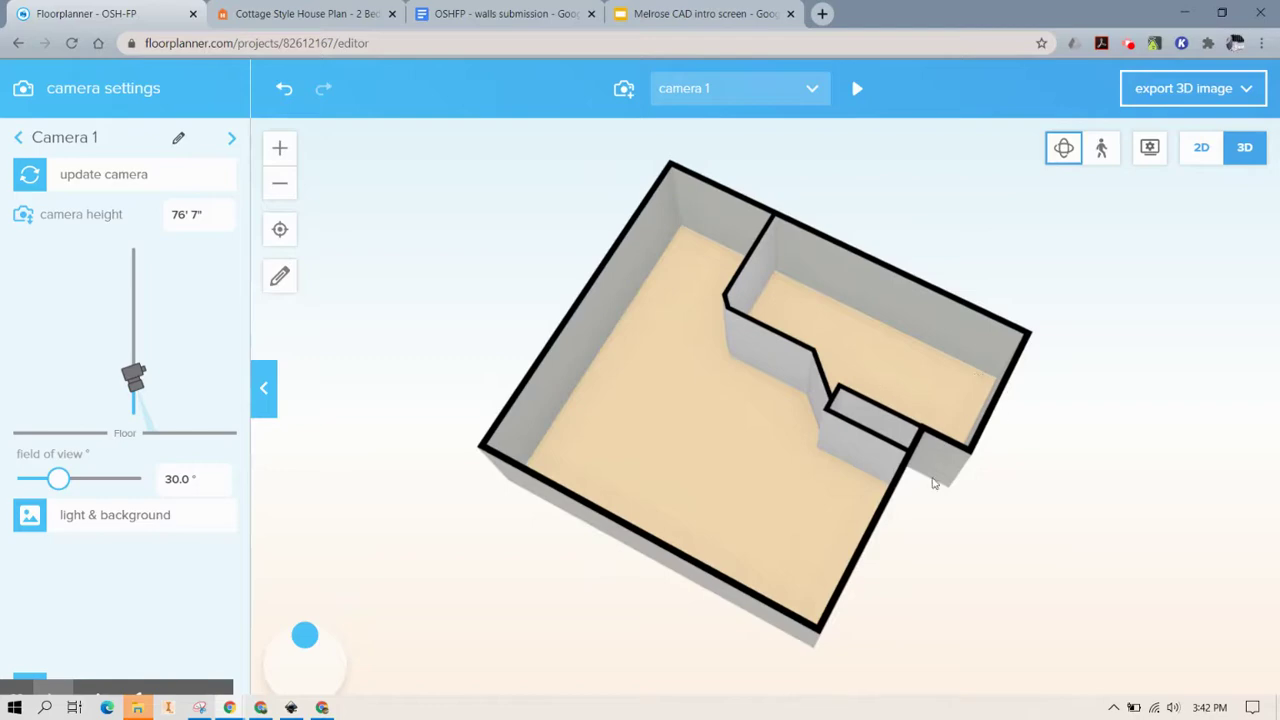
{"action": "left_click_drag", "start_coordinate": [934, 542], "coordinate": [1009, 543]}
{"action": "right_click", "coordinate": [1008, 545]}
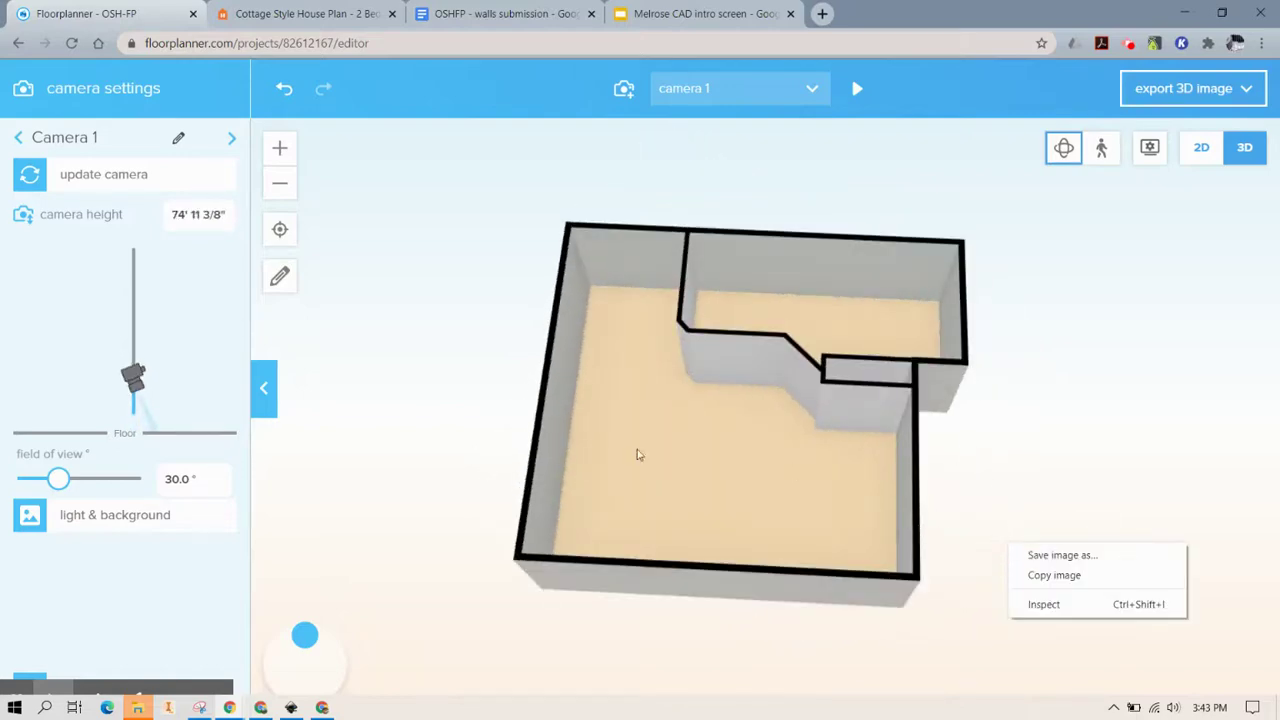
- Back on the 2D plan, draw a short wall closing the gap at the closet's upper-left corner
{"action": "left_click", "coordinate": [1201, 147]}
{"action": "left_click", "coordinate": [1201, 147]}
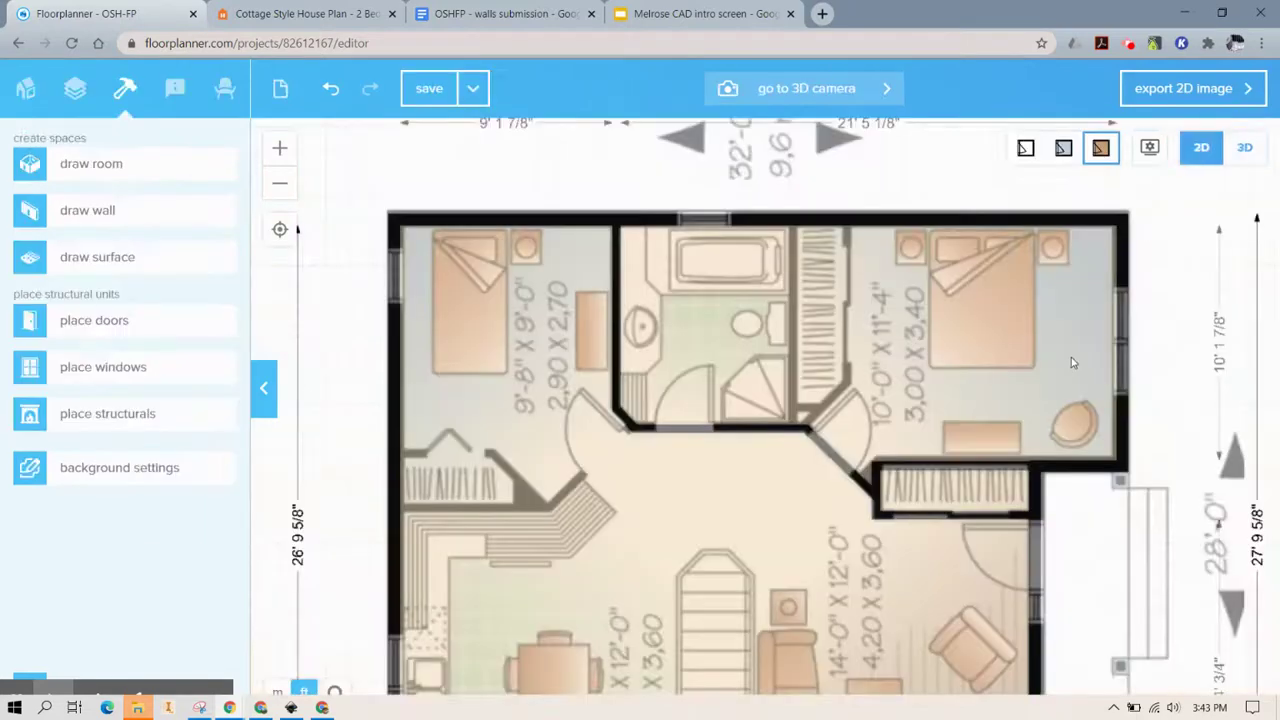
{"action": "right_click_drag", "start_coordinate": [728, 569], "coordinate": [723, 491]}
{"action": "left_click", "coordinate": [347, 482]}
{"action": "right_click_drag", "start_coordinate": [403, 609], "coordinate": [437, 502]}
{"action": "scroll", "coordinate": [771, 379], "scroll_direction": "up", "scroll_amount": 5}
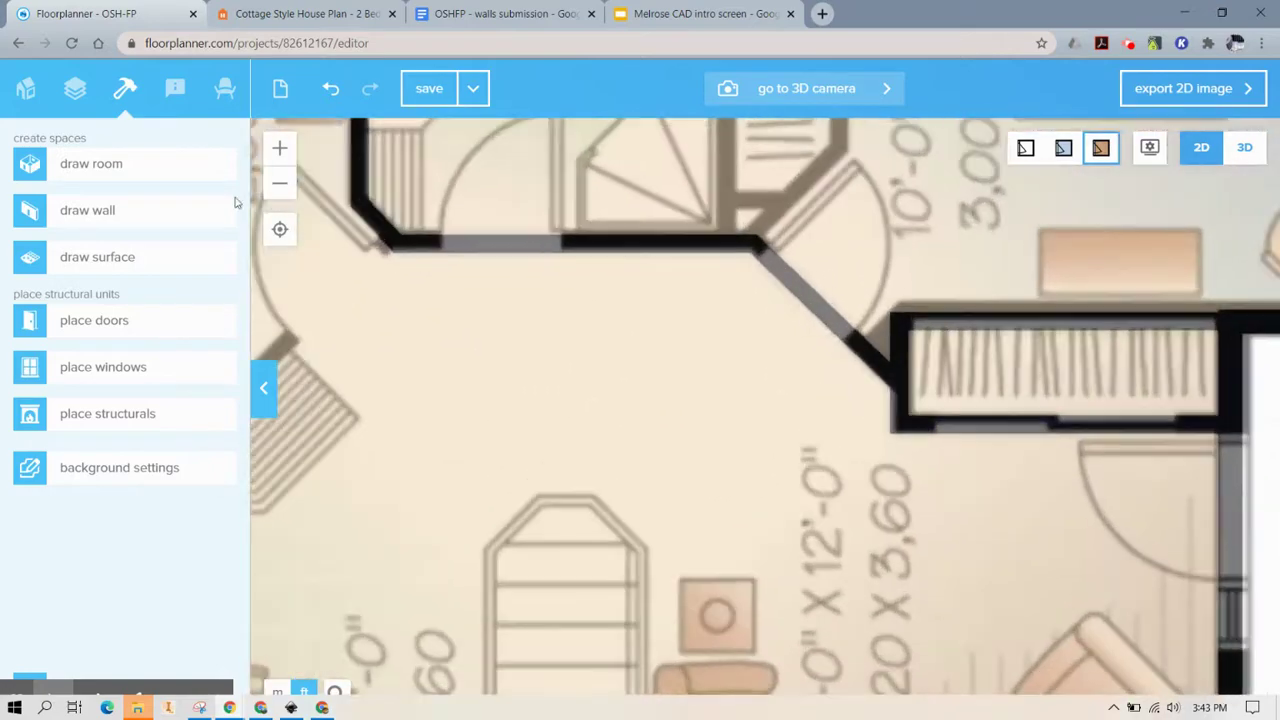
{"action": "left_click", "coordinate": [200, 212]}
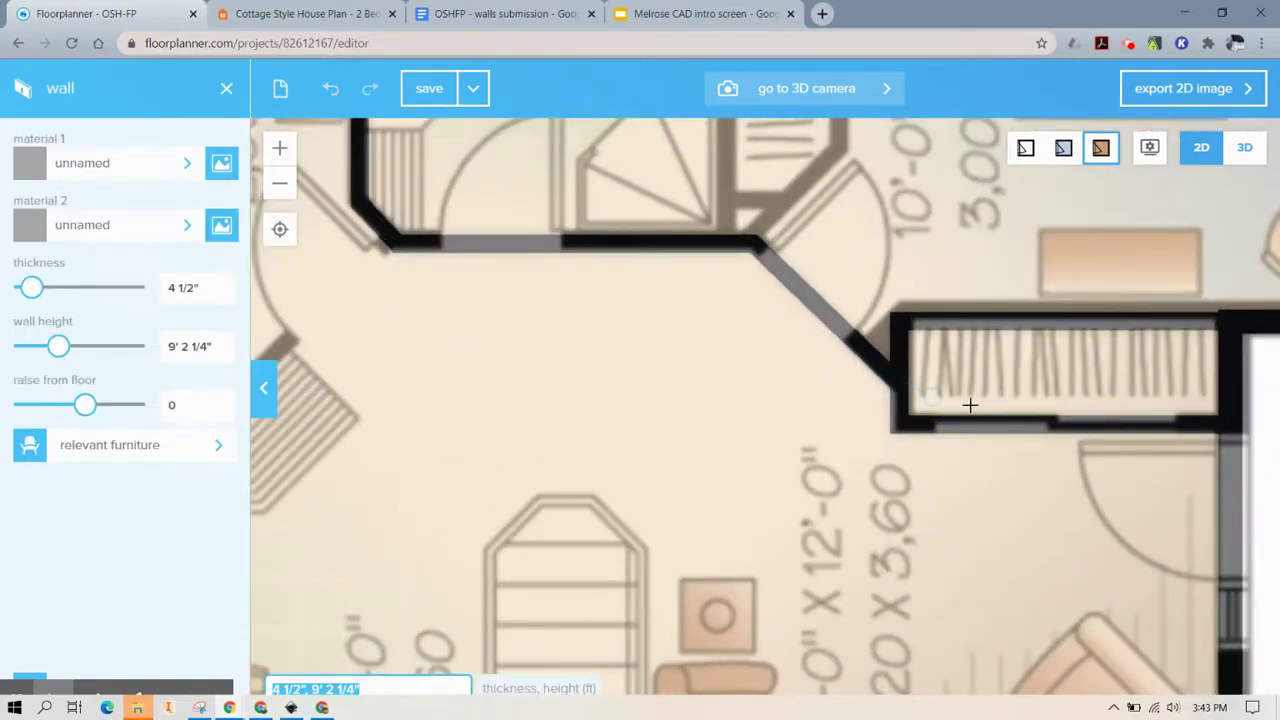
{"action": "left_click", "coordinate": [897, 320]}
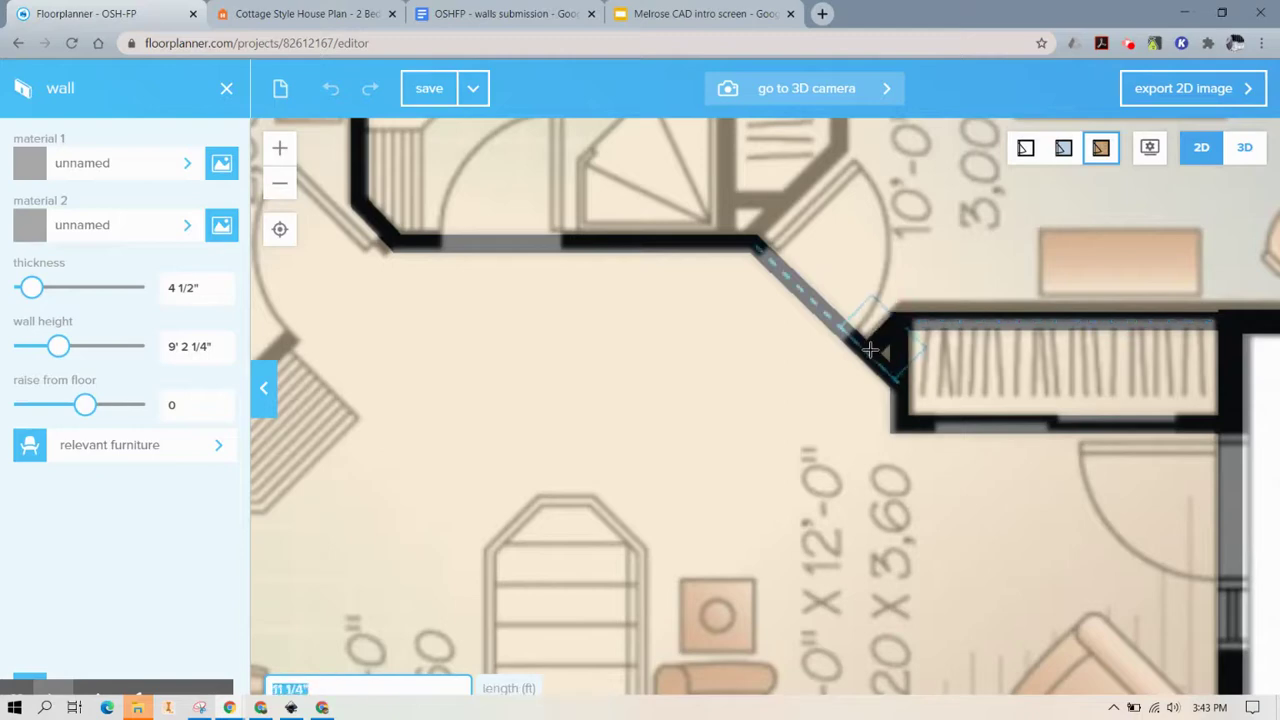
{"action": "double_click", "coordinate": [869, 349]}
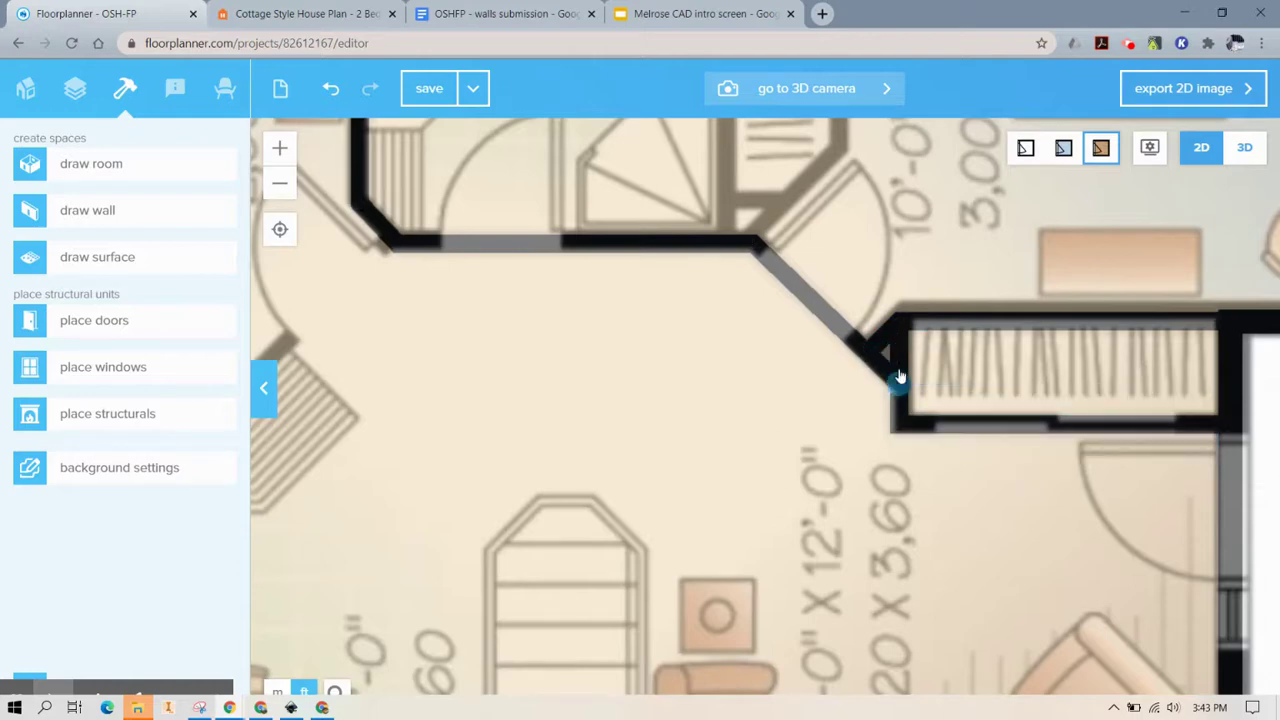
- Save the OSH-FP project
{"action": "scroll", "coordinate": [655, 370], "scroll_direction": "down", "scroll_amount": 2}
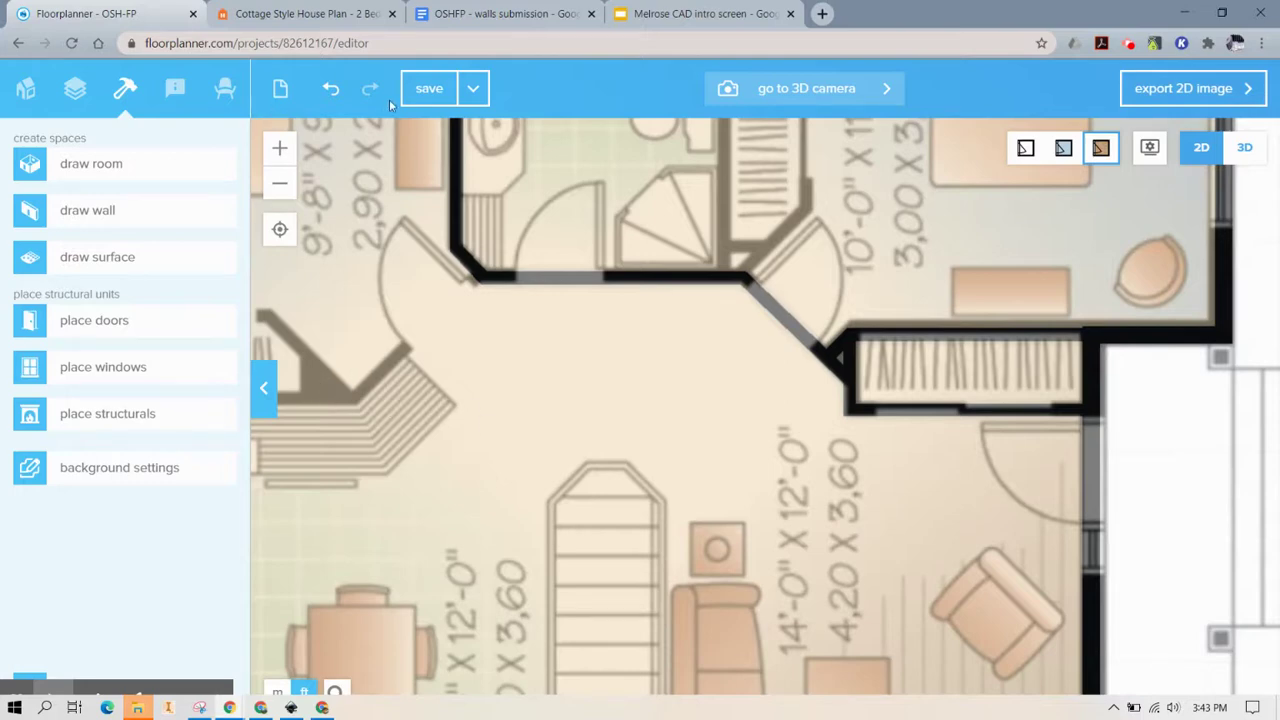
{"action": "left_click", "coordinate": [425, 90]}
{"action": "scroll", "coordinate": [763, 350], "scroll_direction": "down", "scroll_amount": 2}
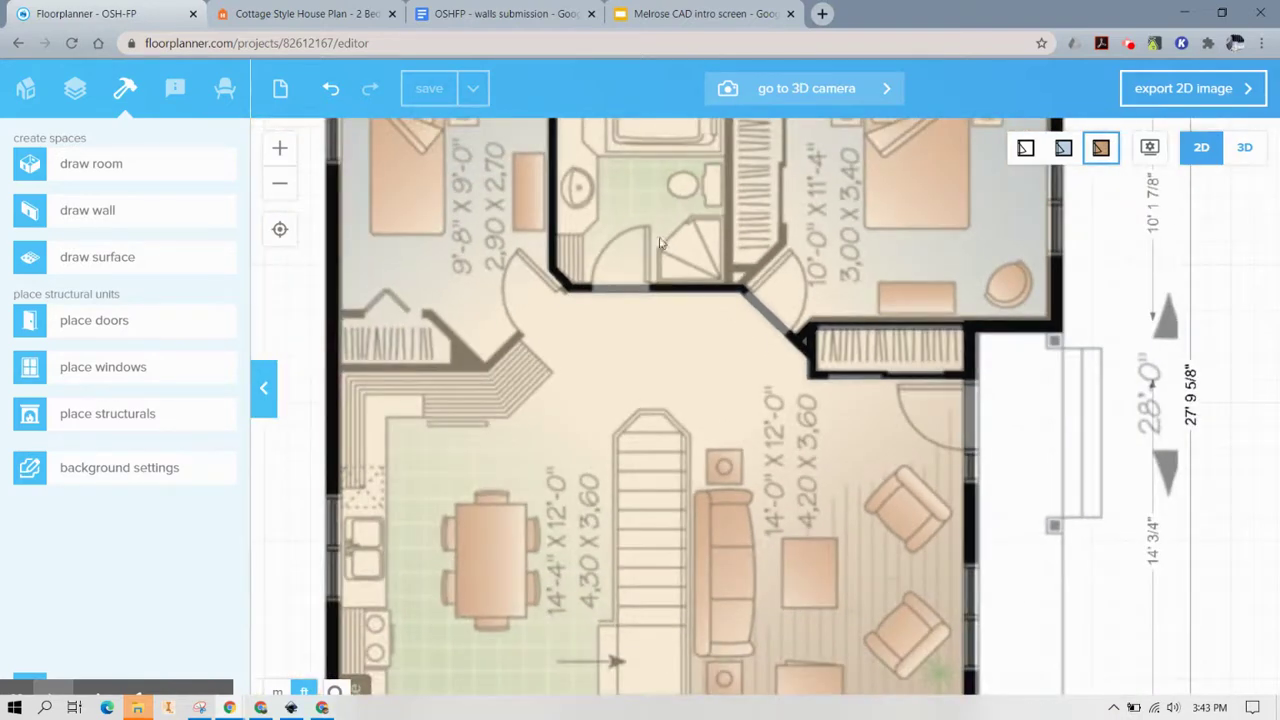